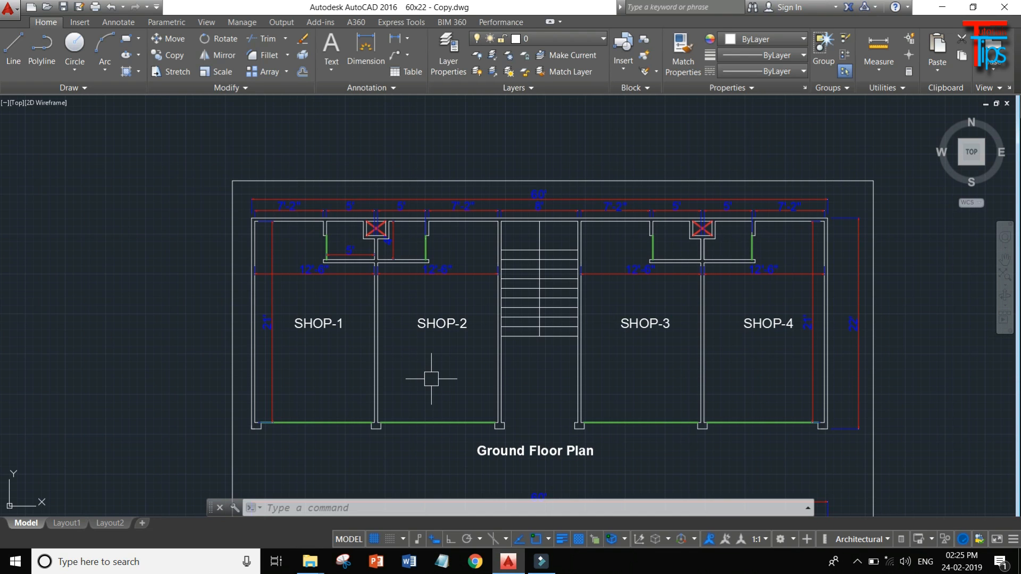
Examine the inner and outer wall lines meeting at the upper-left corner of Shop-1 in the ground floor plan.
scroll(326, 306, "up", 6)
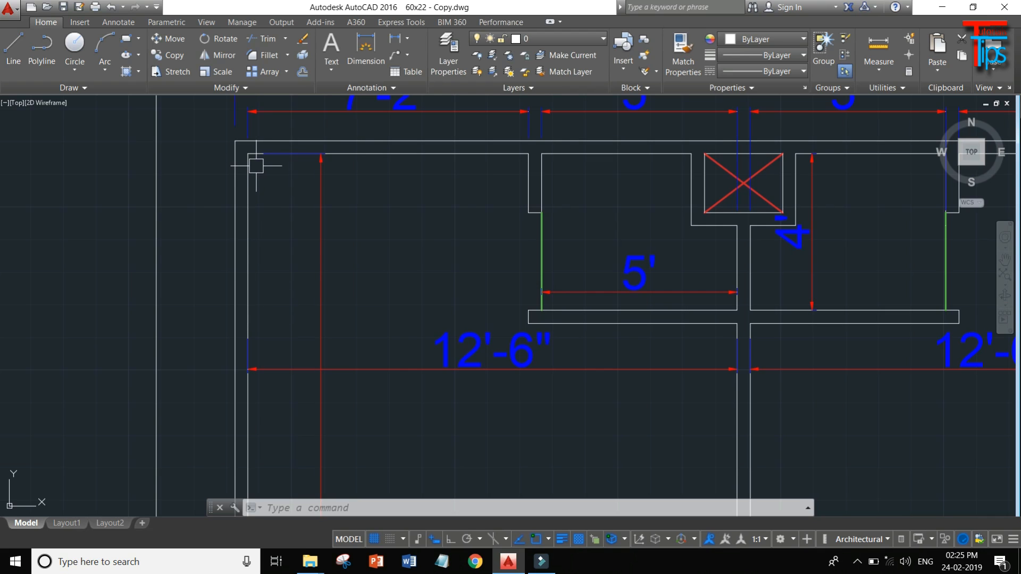
scroll(255, 164, "up", 2)
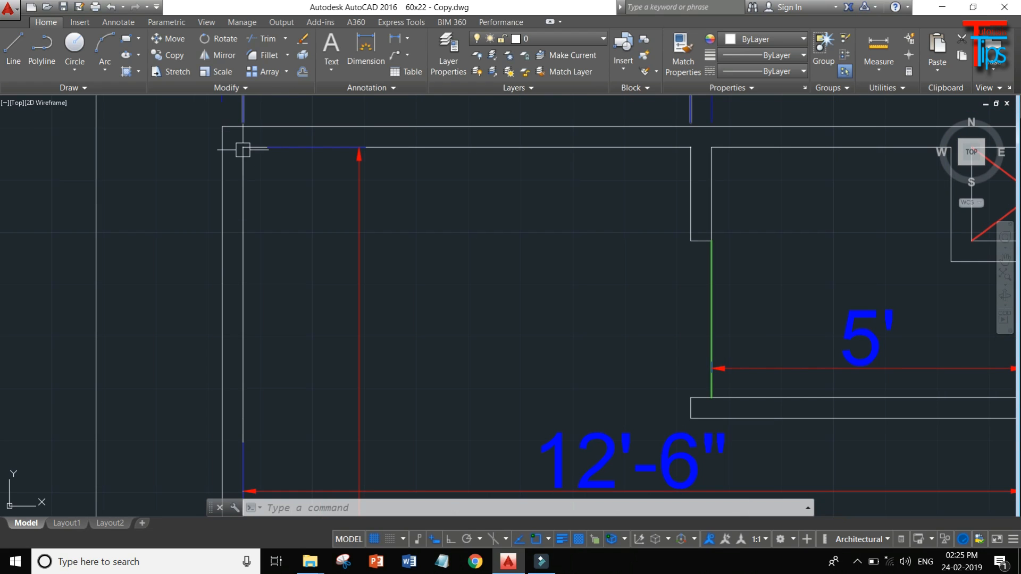
left_click(243, 150)
left_click(218, 129)
scroll(250, 160, "up", 4)
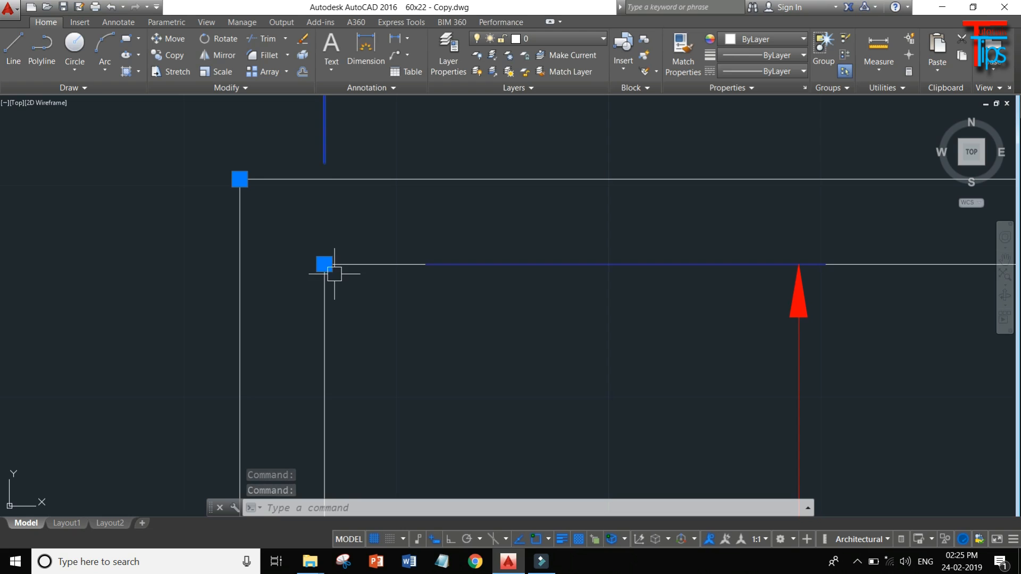
key("Escape")
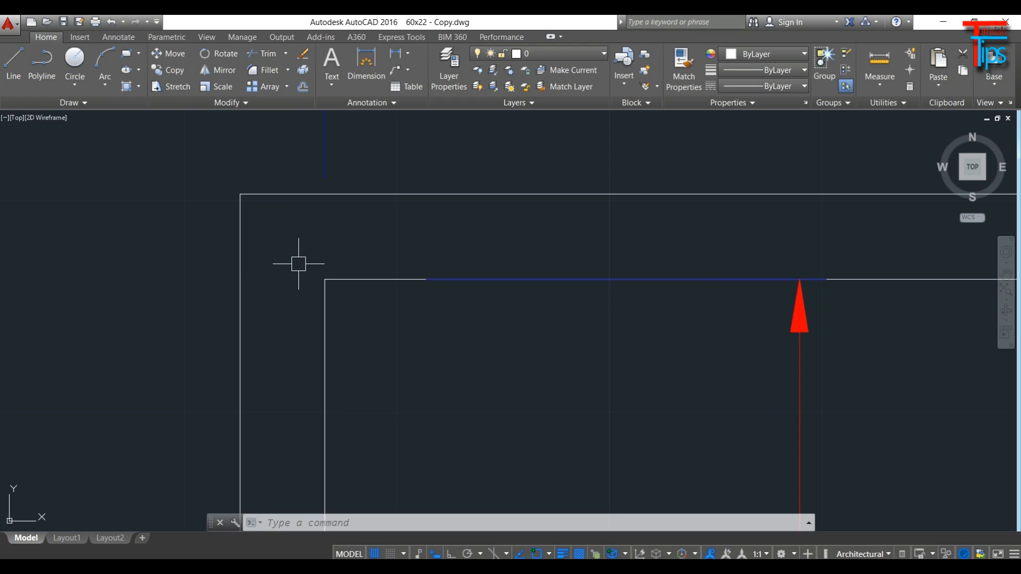
Add a vertical linear dimension across the thickness of Shop-1's upper outer wall.
scroll(298, 264, "down", 2)
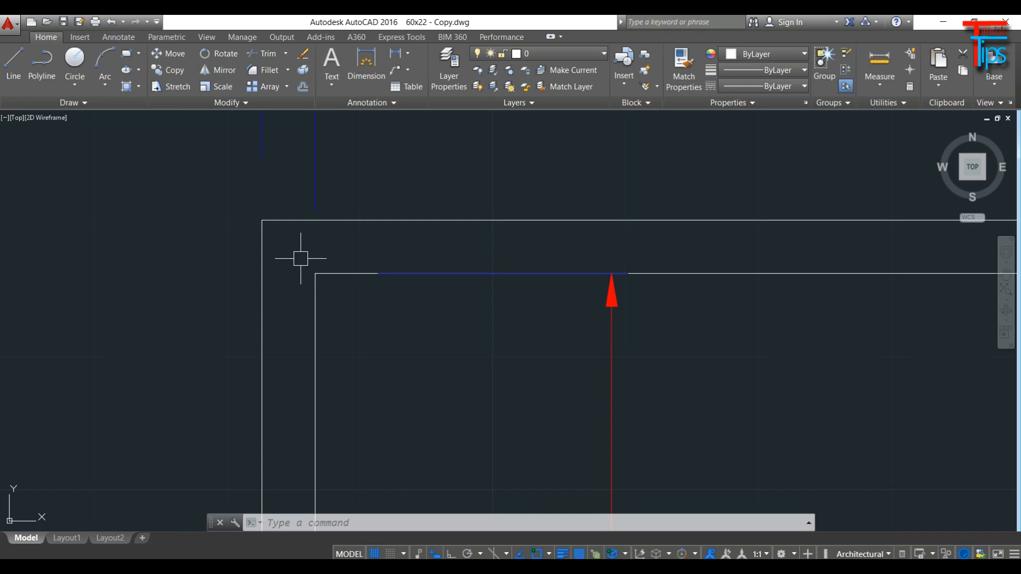
scroll(326, 310, "down", 4)
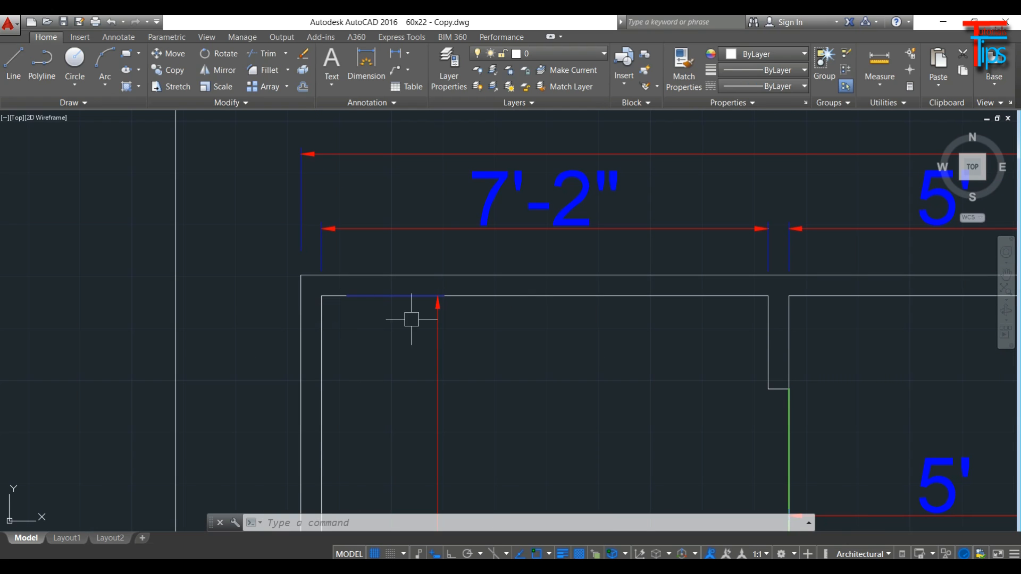
middle_click_drag(618, 380, 449, 325)
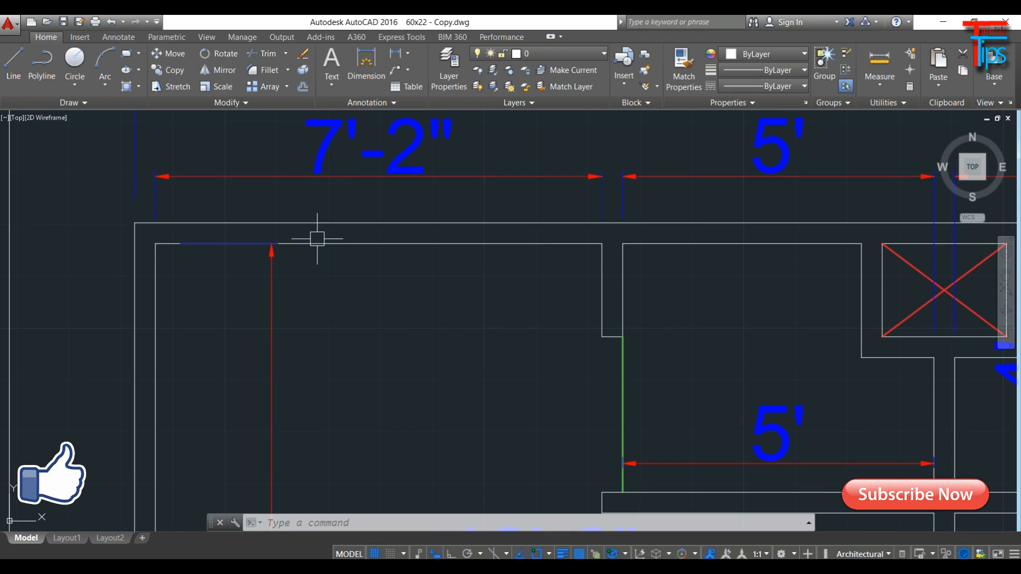
scroll(333, 230, "up", 4)
key("Escape")
key("Escape")
key("Escape")
type("dli")
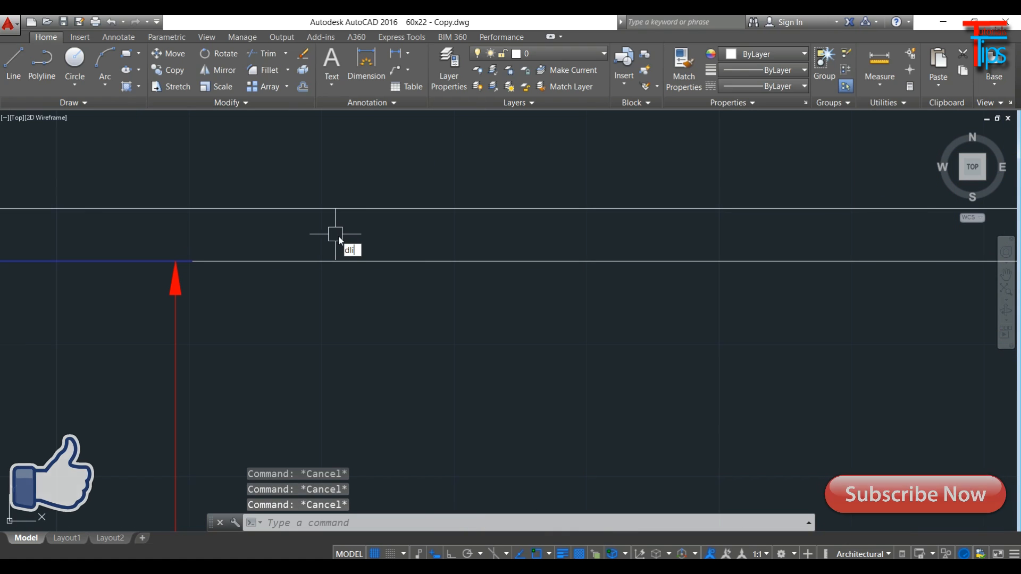
key("Return")
left_click(356, 208)
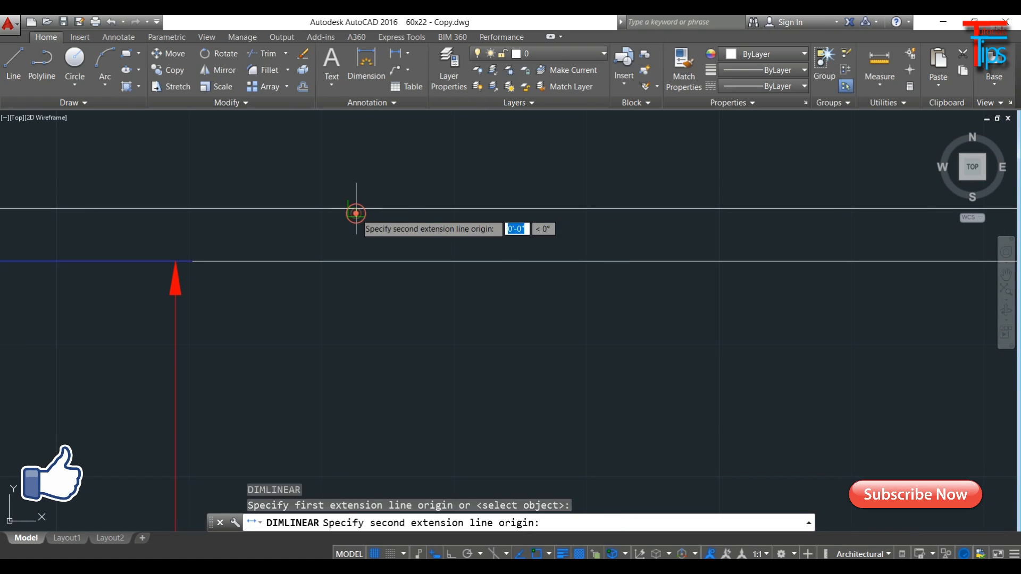
left_click(356, 261)
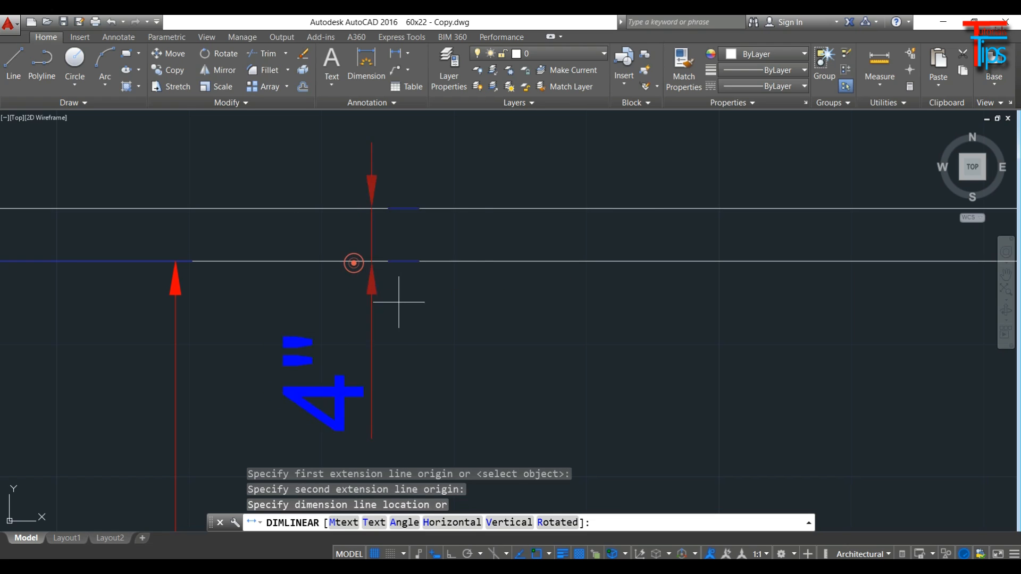
left_click(468, 348)
key("Escape")
key("Escape")
Erase the wall-thickness dimension from Shop-1's upper wall.
scroll(504, 392, "down", 4)
left_click(479, 383)
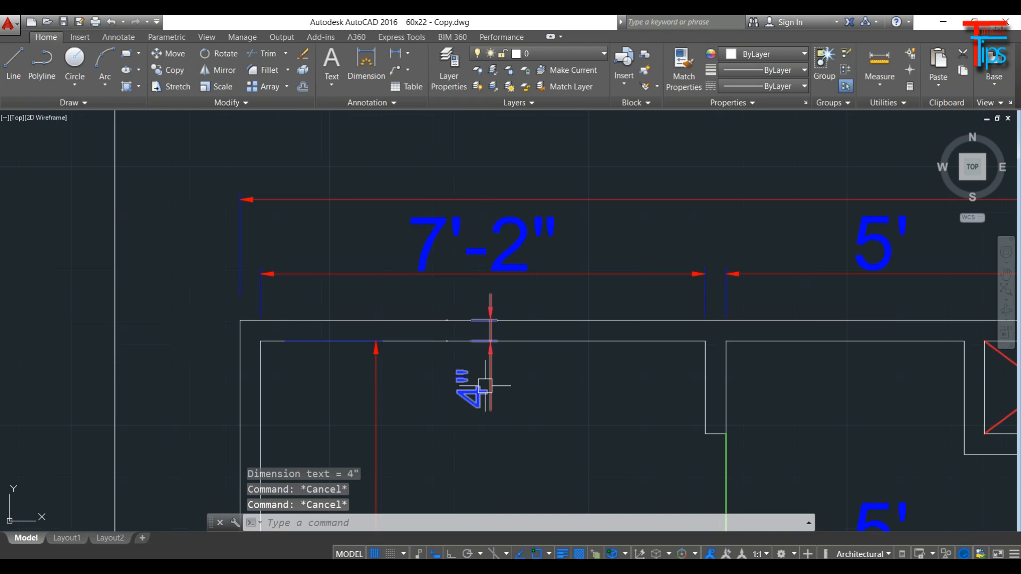
key("Delete")
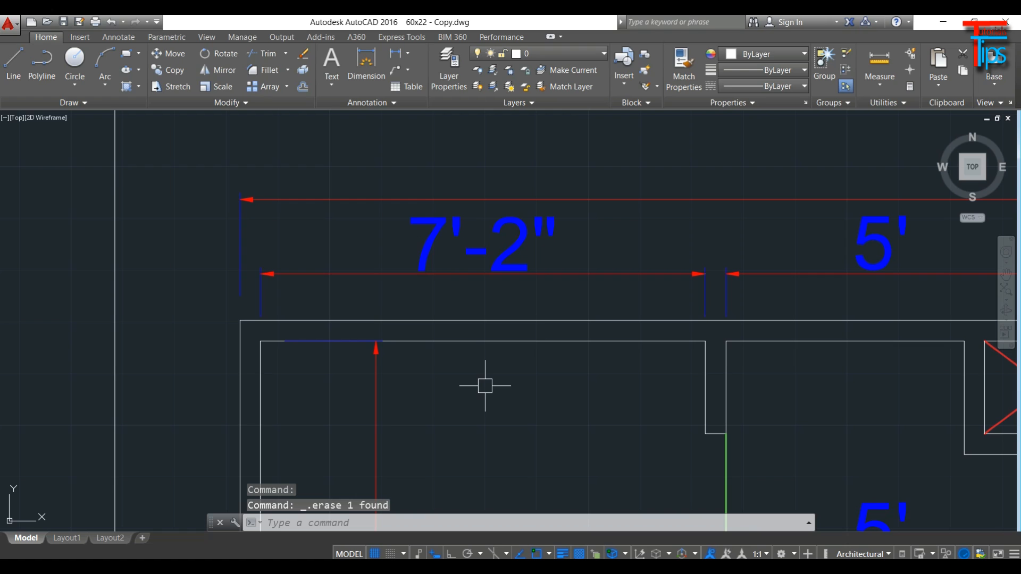
Copy the whole Ground Floor Plan, including its labels and dimensions, into the empty area to the left of the original.
scroll(482, 380, "down", 2)
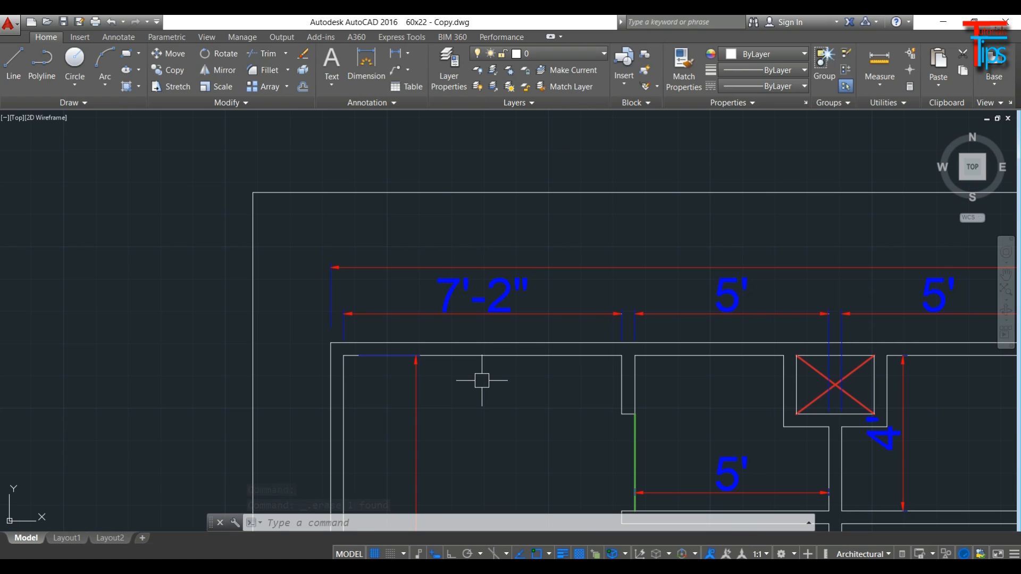
scroll(504, 412, "down", 2)
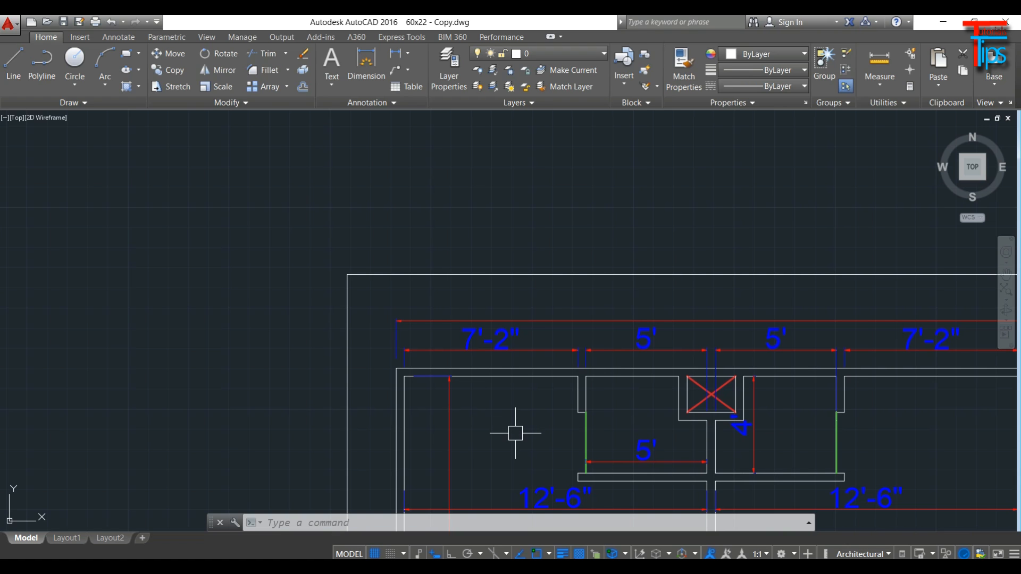
mouse_move(515, 433)
middle_mouse_down()
mouse_move(368, 313)
mouse_move(294, 317)
middle_mouse_up()
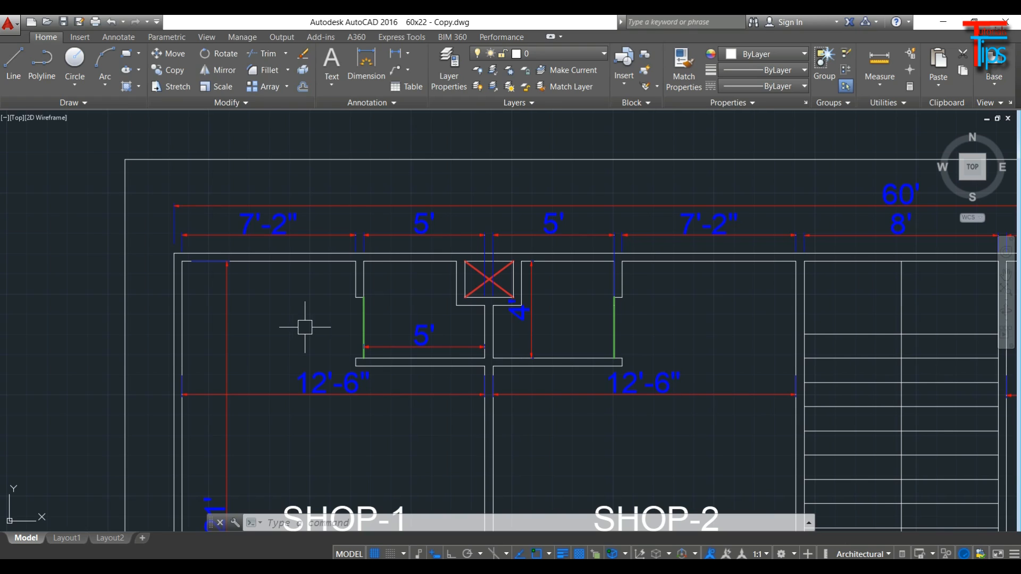
scroll(304, 327, "down", 2)
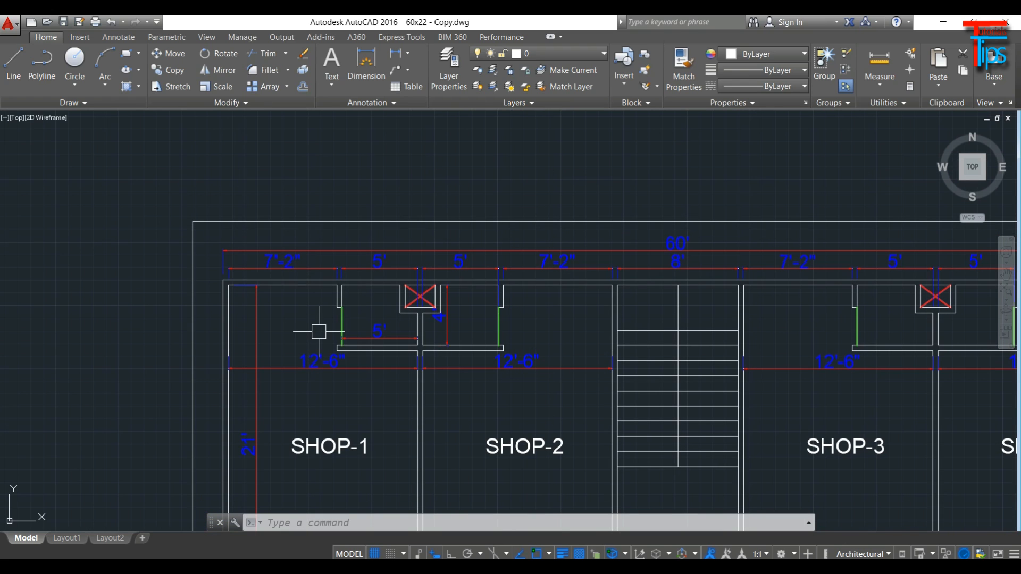
scroll(319, 331, "down", 2)
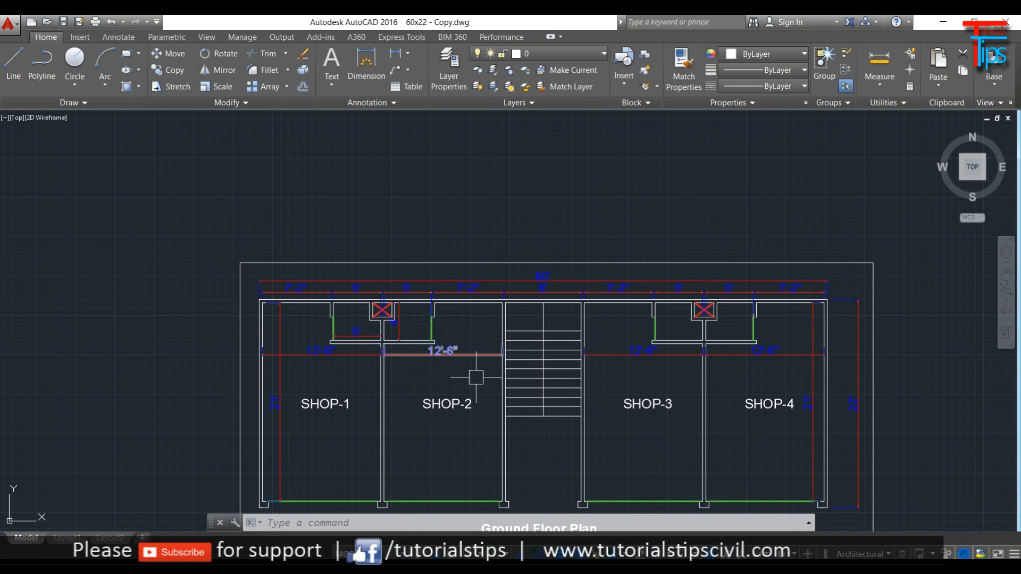
scroll(553, 468, "down", 2)
middle_click_drag(553, 467, 480, 345)
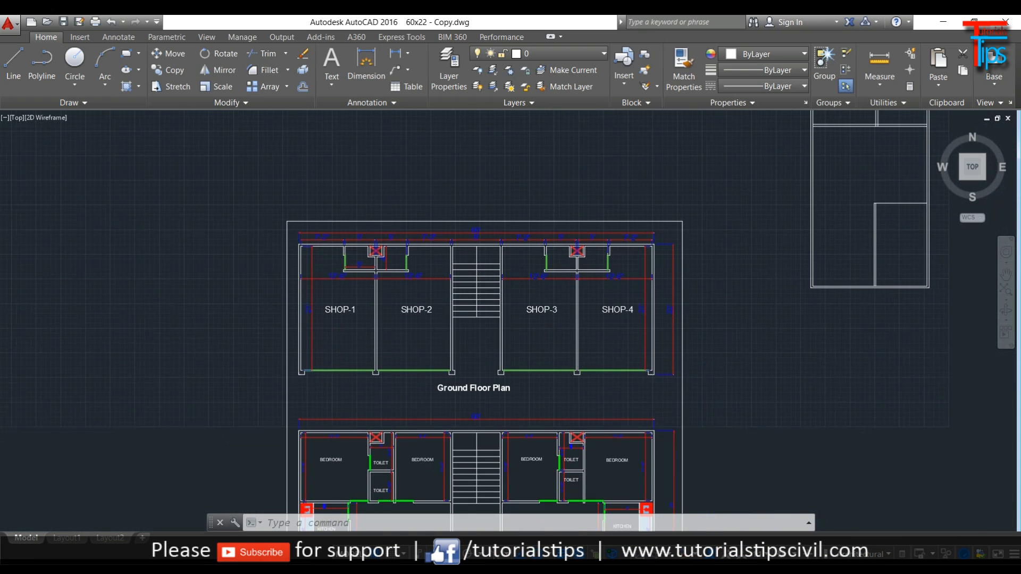
key("Escape")
key("Escape")
key("Escape")
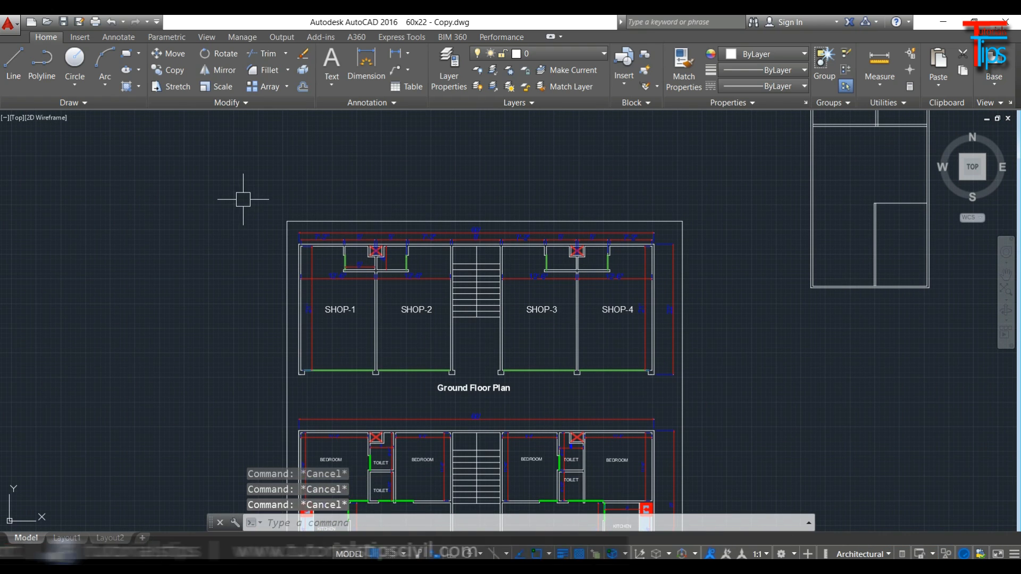
left_click(243, 195)
left_click(762, 402)
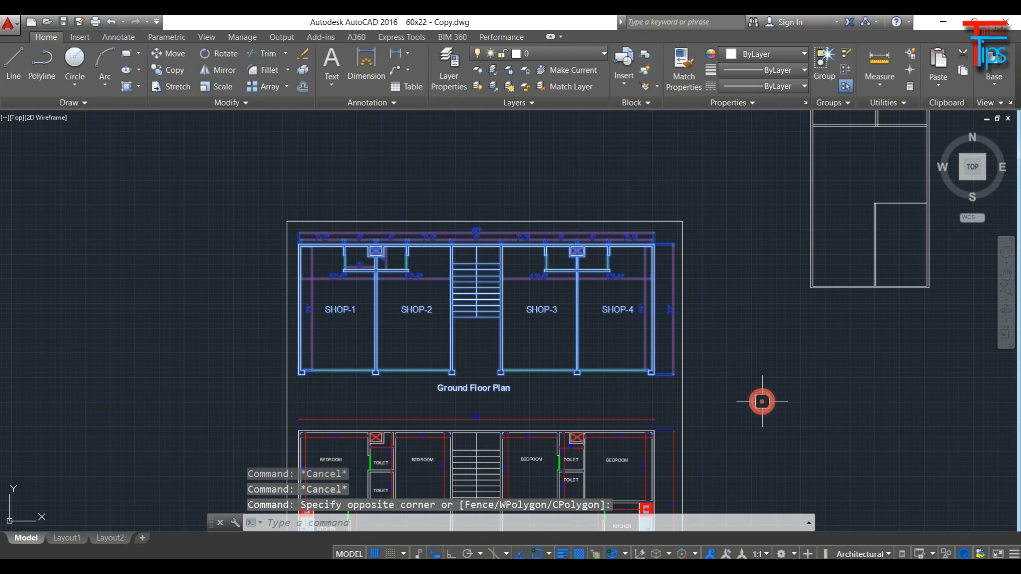
type("co")
key("Return")
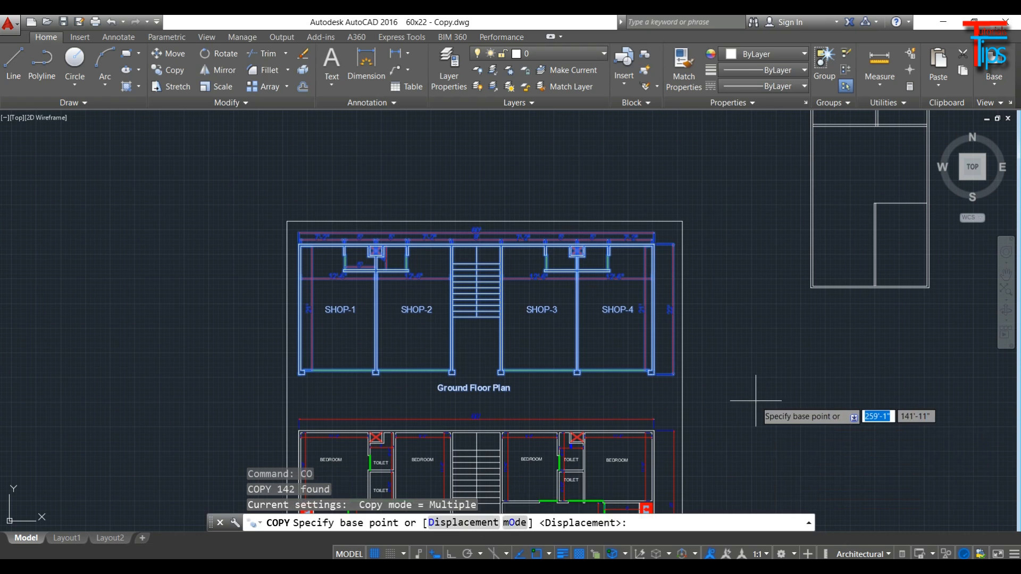
left_click(755, 401)
middle_click_drag(442, 404, 717, 378)
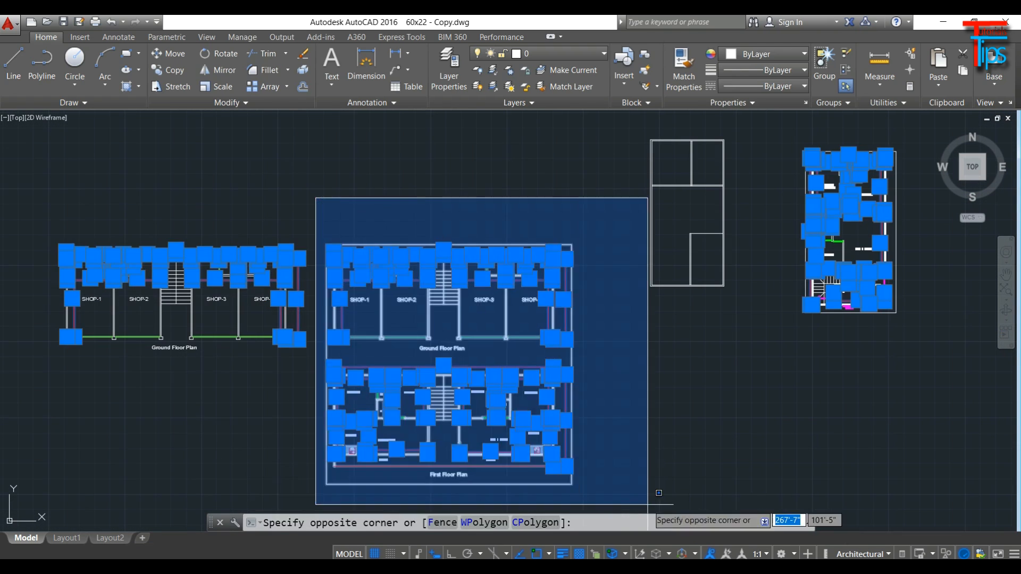
Erase all dimensions from the copied ground floor plan, excluding the dimensions of the other drawings from the selection.
right_click(201, 280)
left_click(209, 469)
left_click(319, 503, "shift")
left_click(617, 226, "shift")
left_click(777, 129, "shift")
left_click(928, 367, "shift")
key("Delete")
Erase the SHOP-1 to SHOP-4 labels and the Ground Floor Plan title from the copied plan.
scroll(209, 293, "up", 4)
middle_click_drag(210, 293, 607, 295)
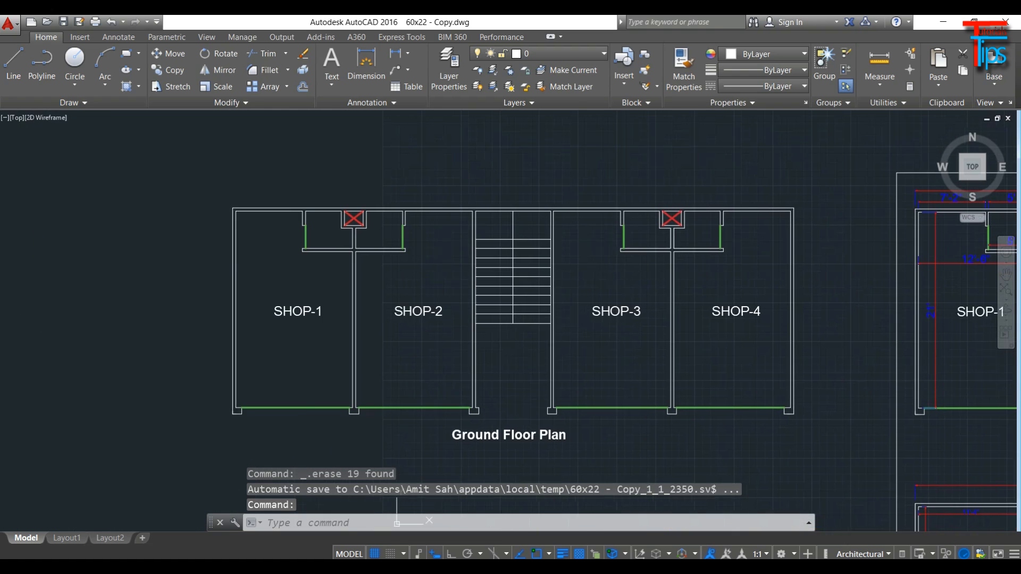
scroll(610, 298, "up", 2)
left_click(612, 327)
left_click(304, 330)
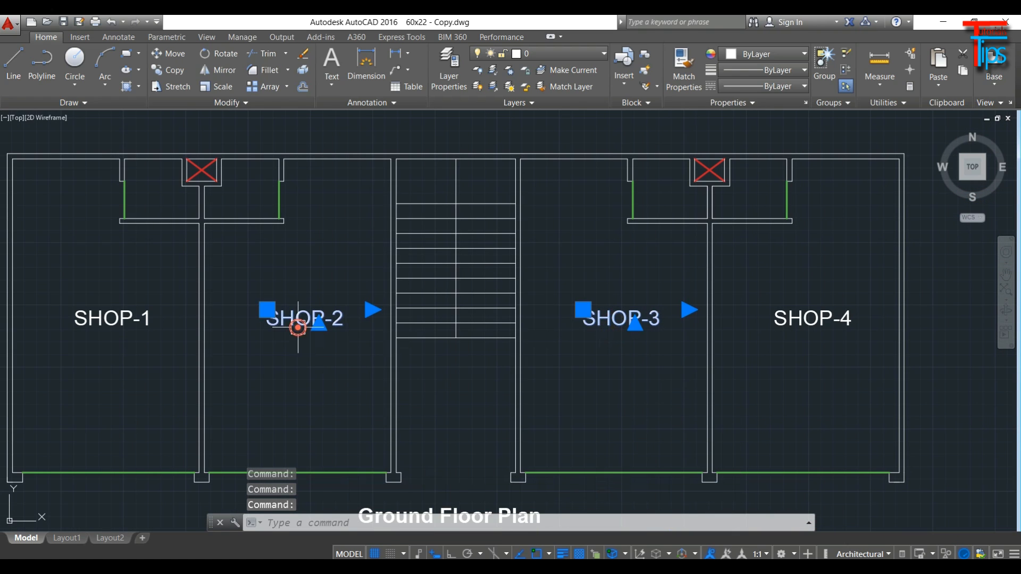
left_click(146, 322)
left_click(800, 318)
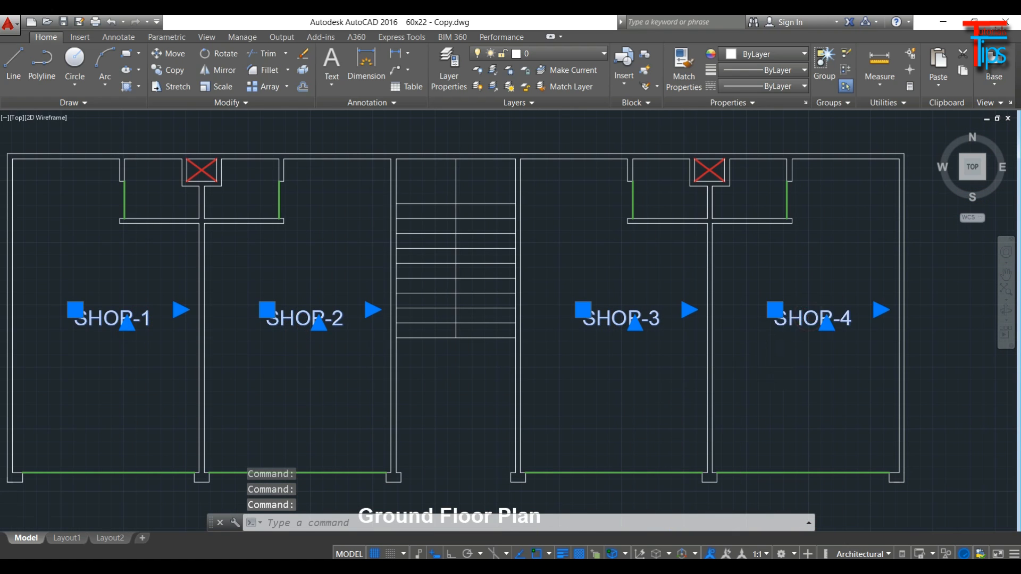
scroll(762, 372, "down", 2)
left_click(569, 461)
key("Delete")
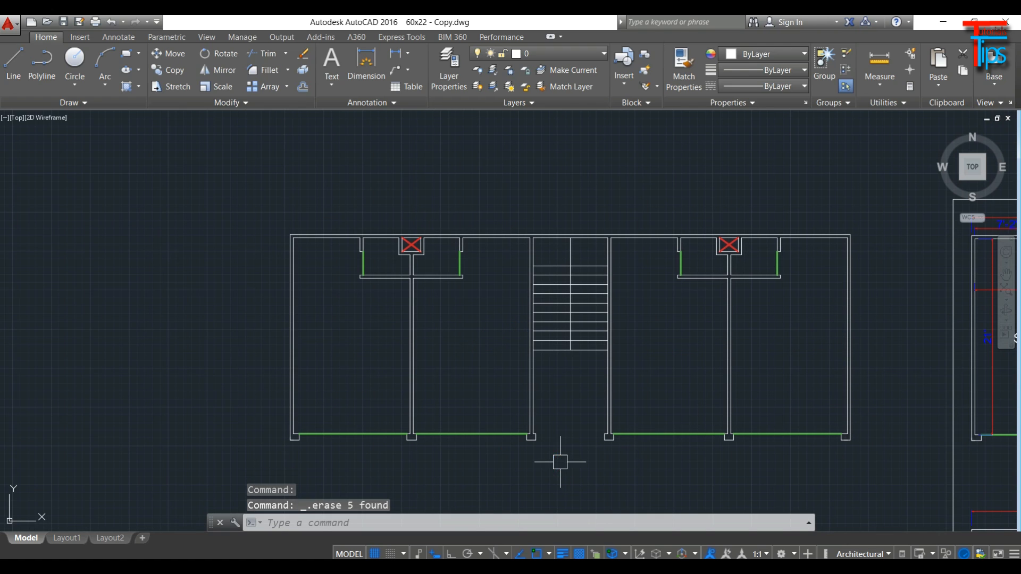
Examine the copied plan's vertical walls, starting with the outer left wall and the one at the first duct.
scroll(400, 231, "up", 5)
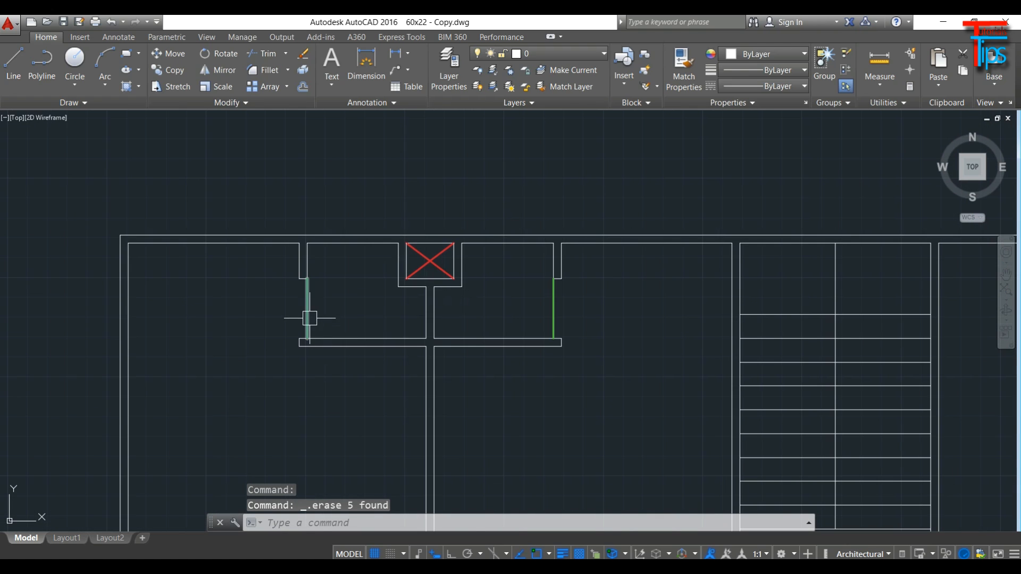
scroll(404, 373, "down", 3)
scroll(472, 424, "down", 3)
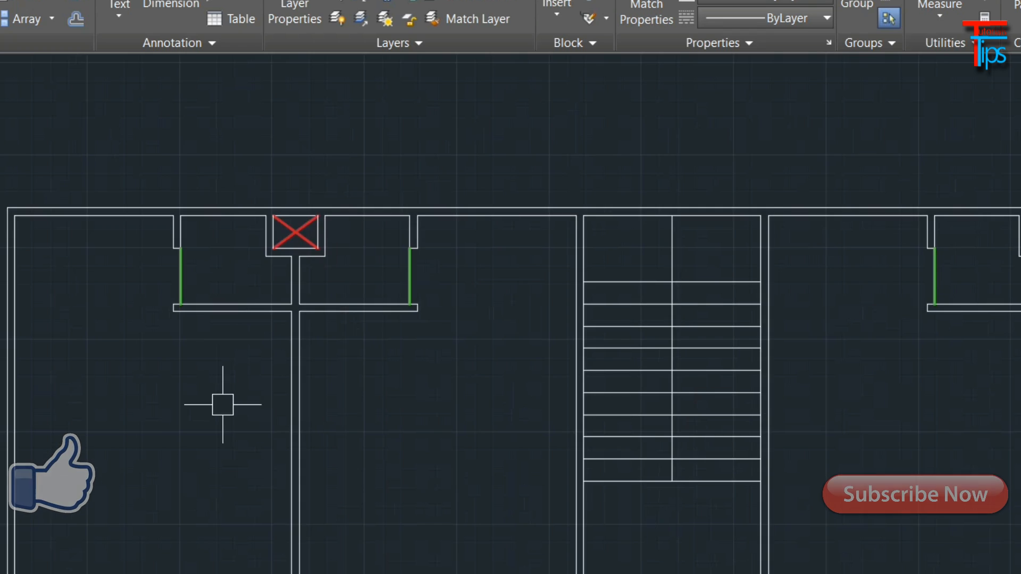
scroll(401, 344, "down", 2)
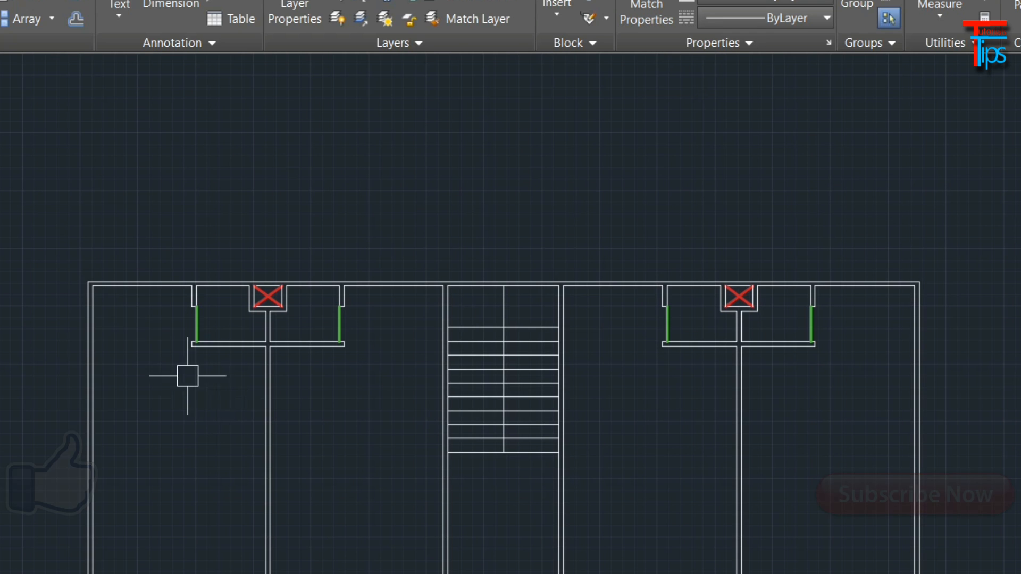
left_click(89, 284)
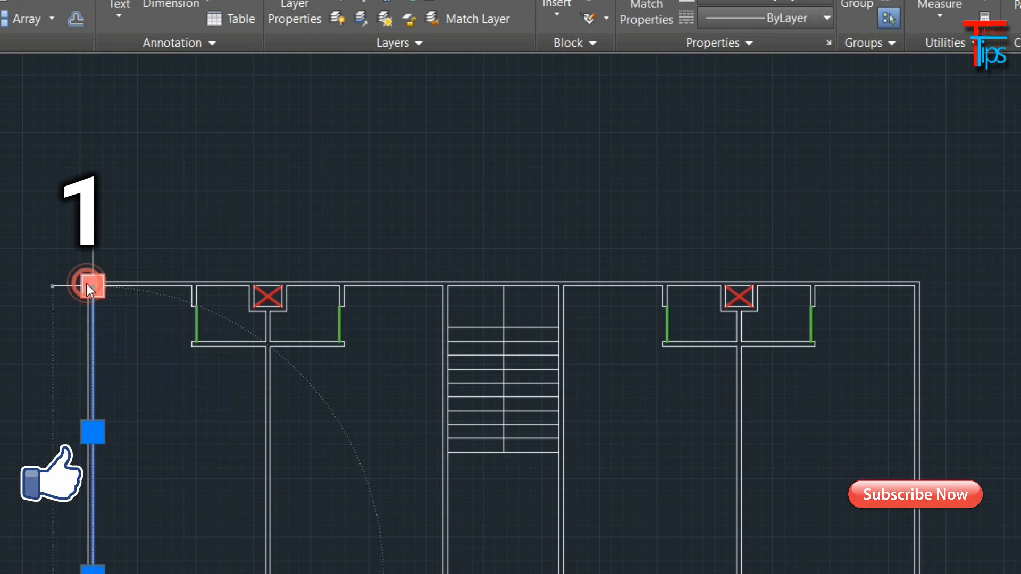
left_click(267, 296)
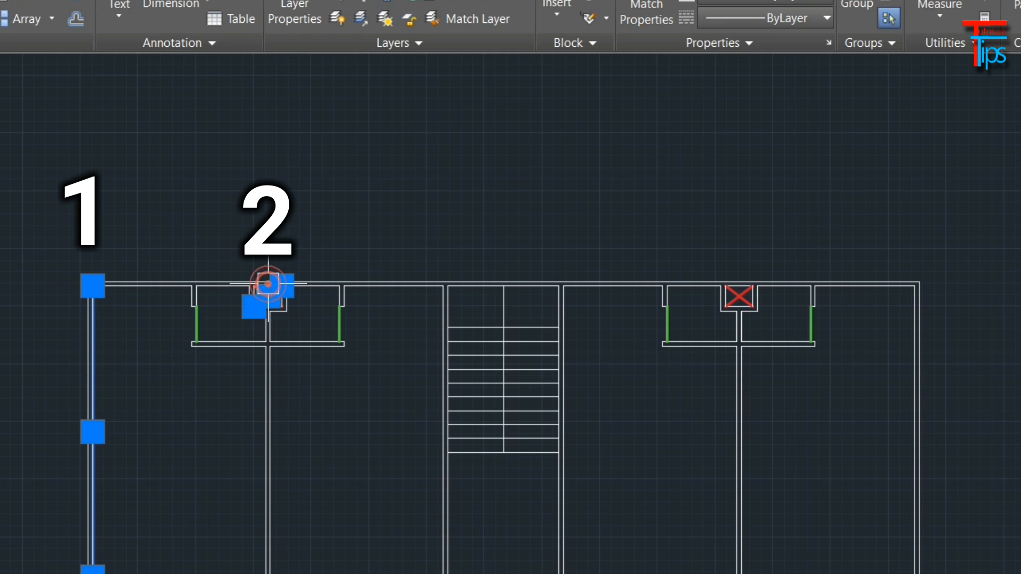
key("Escape")
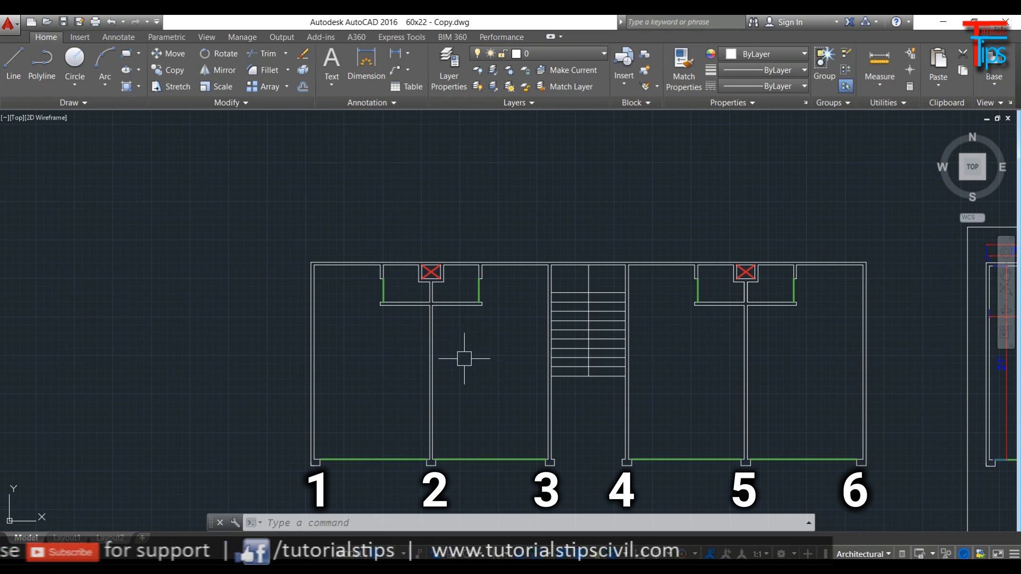
Offset the copied plan's outer wall line 2 inches inward to form the outer walls' centre line.
scroll(420, 266, "up", 6)
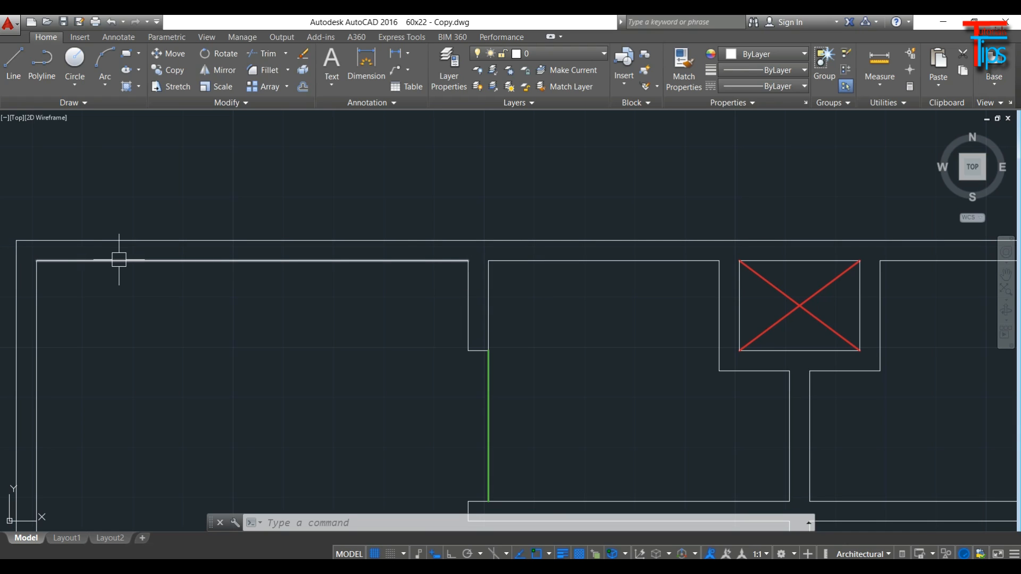
key("Escape")
key("Escape")
key("Escape")
type("o")
key("Return")
type("2")
key("Return")
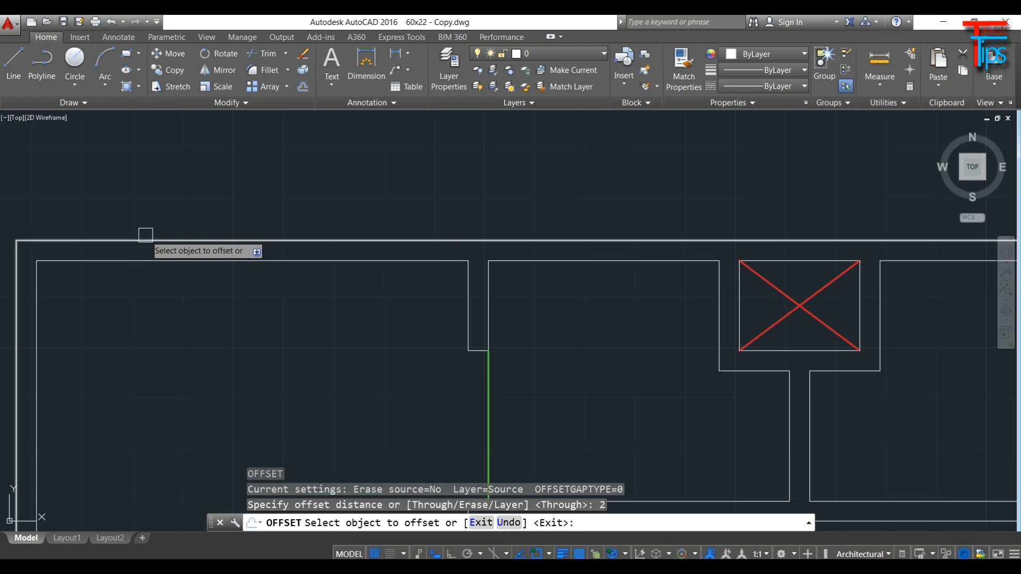
left_click(145, 240)
left_click(144, 326)
scroll(145, 326, "down", 2)
middle_click_drag(161, 358, 148, 173)
scroll(147, 175, "down", 2)
scroll(160, 234, "down", 2)
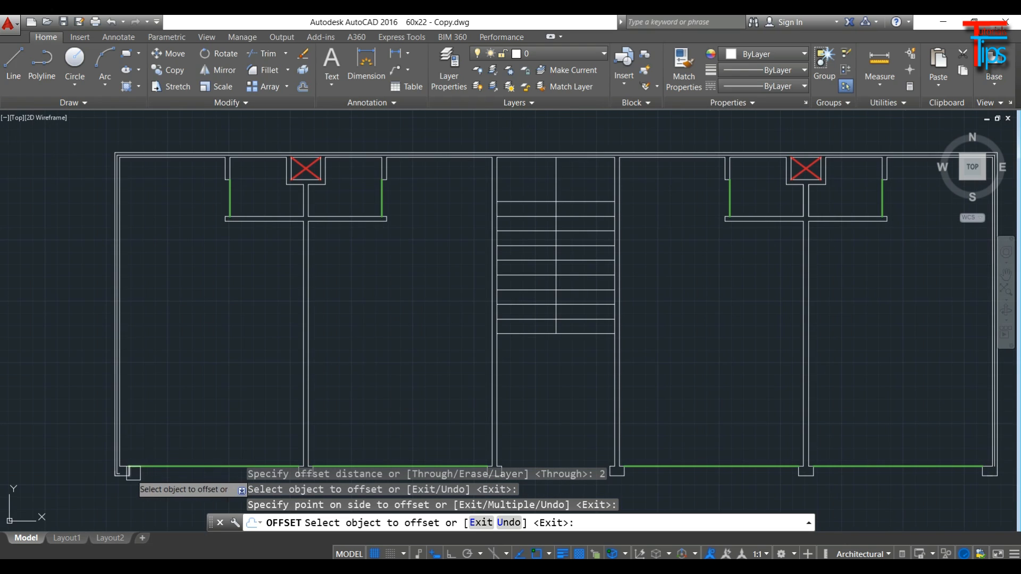
Set the outer walls' centre line to Blue and give it a heavier lineweight.
scroll(133, 473, "up", 5)
scroll(108, 462, "down", 2)
scroll(224, 359, "down", 3)
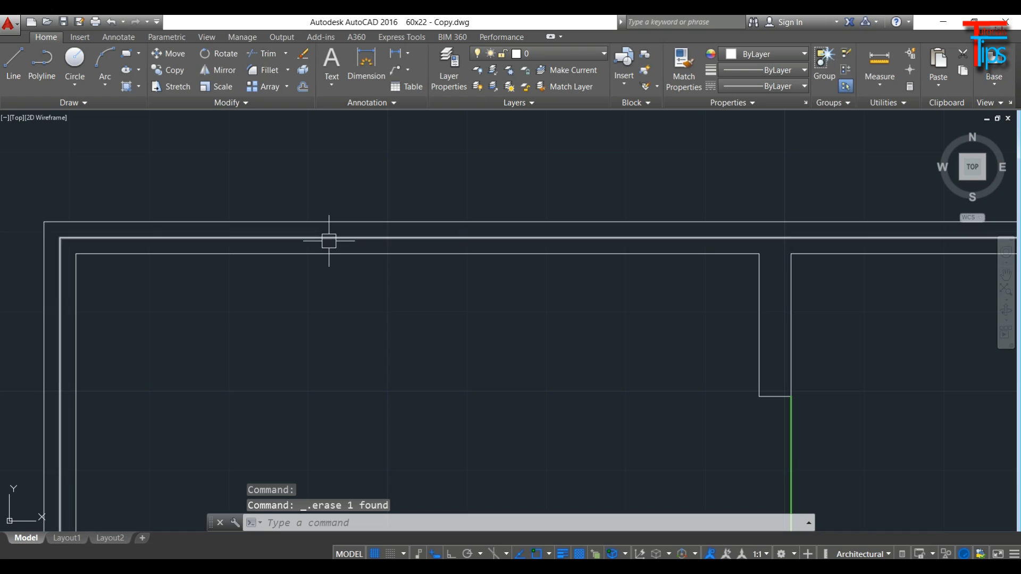
left_click(329, 243)
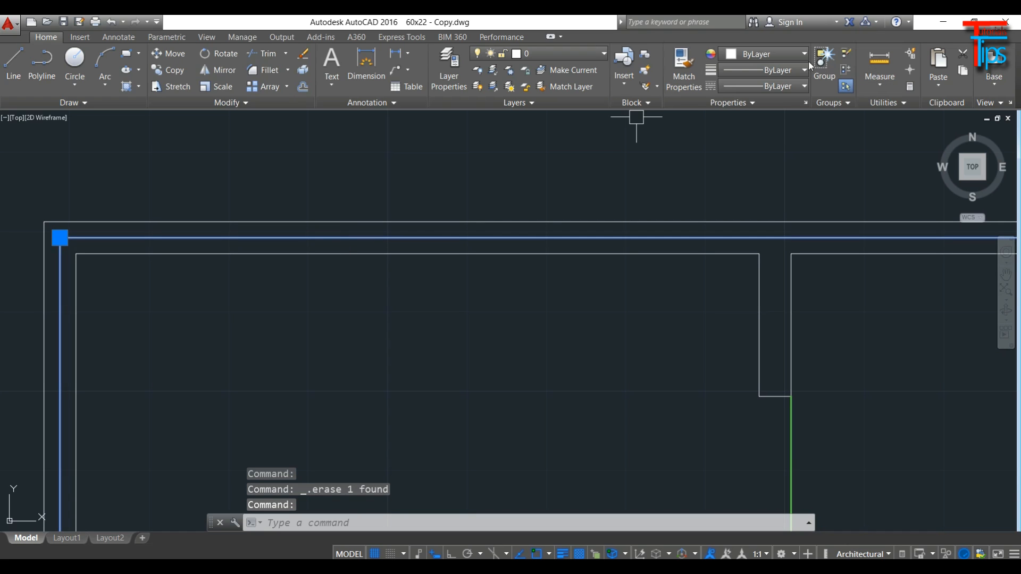
left_click(796, 52)
left_click(783, 192)
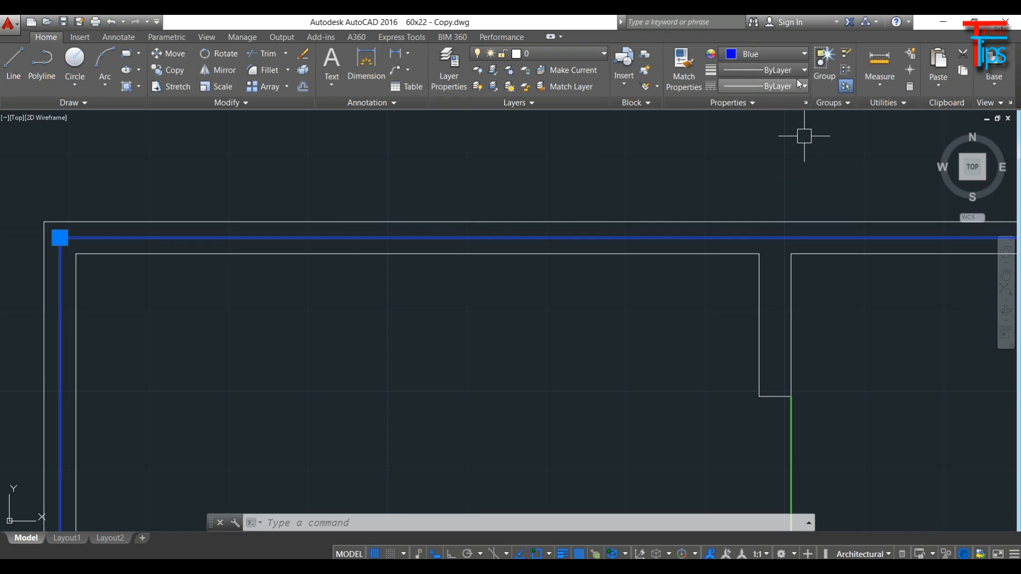
left_click(794, 69)
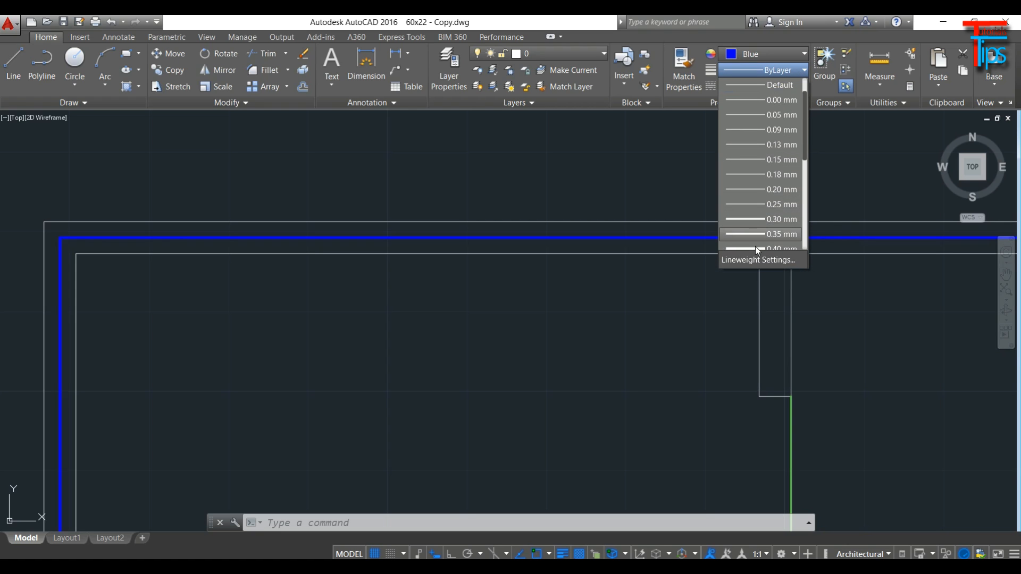
left_click(751, 193)
key("Escape")
key("Escape")
Erase the original outer wall line outside the blue centre line.
left_click(341, 222)
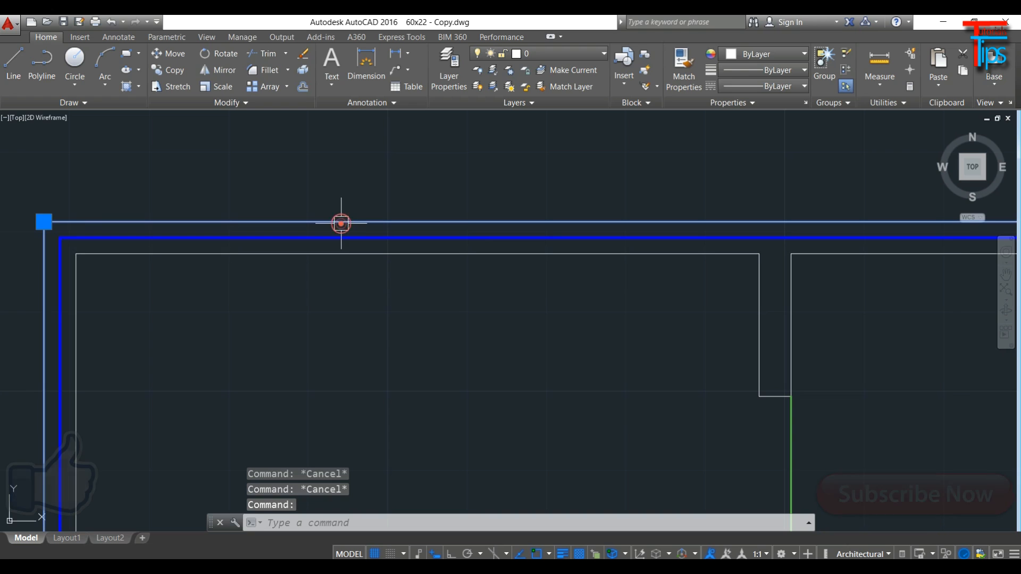
key("Delete")
scroll(338, 242, "down", 2)
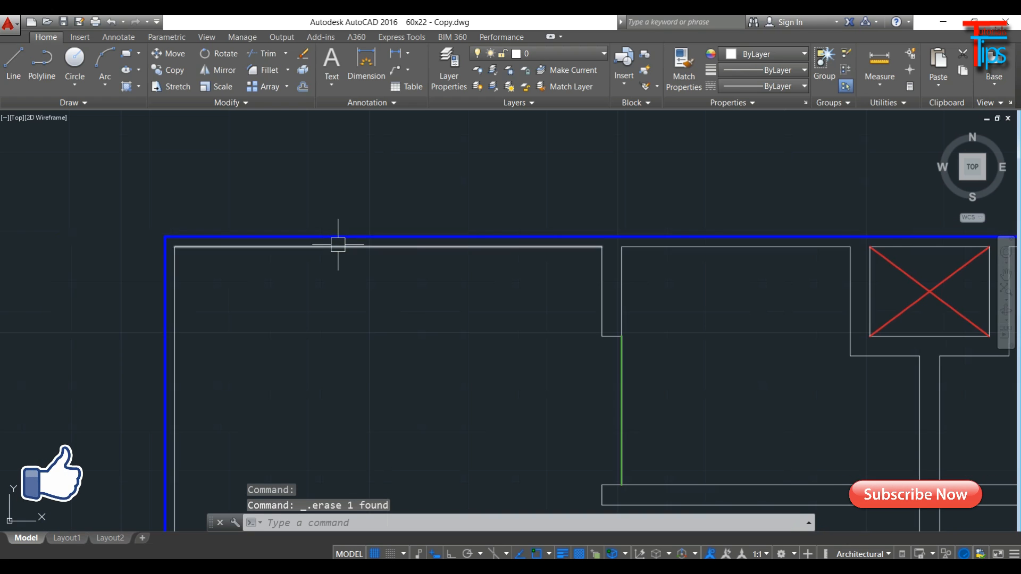
scroll(338, 245, "down", 5)
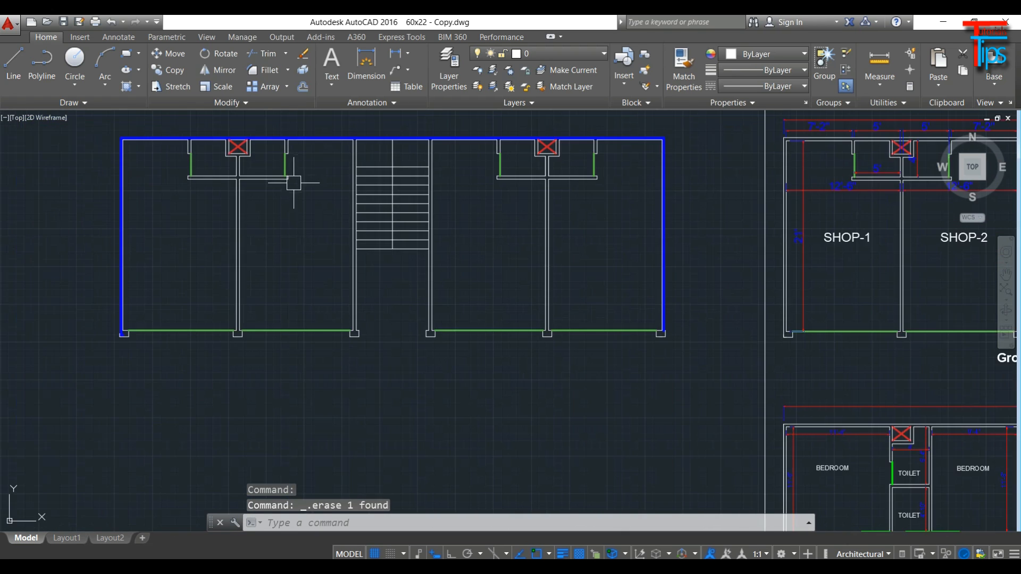
Offset the right face of the short wall below the first duct 2 inches to the middle of the wall.
scroll(148, 175, "up", 4)
middle_click_drag(247, 166, 308, 357)
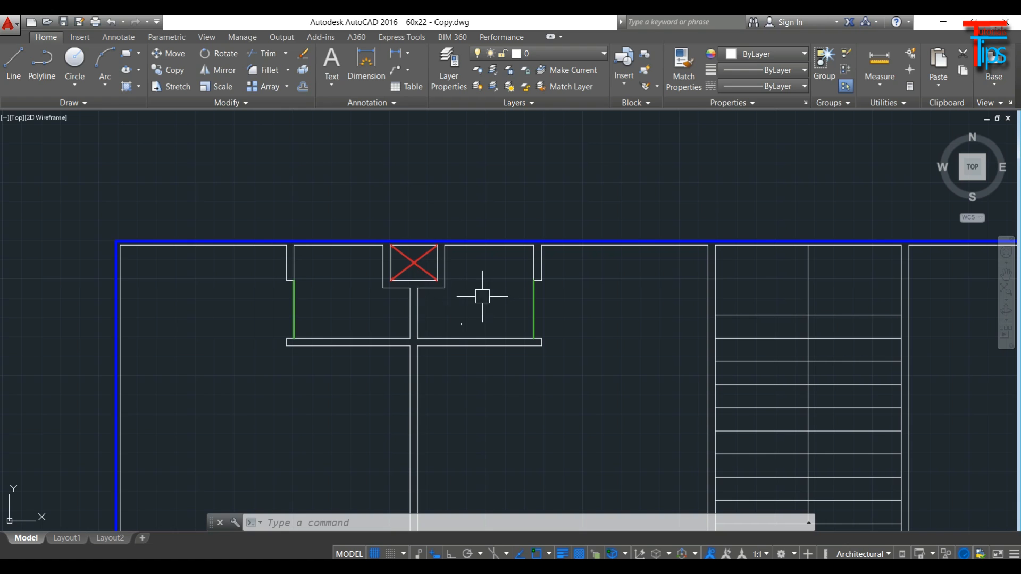
mouse_move(445, 424)
middle_mouse_down()
mouse_move(394, 287)
mouse_move(435, 460)
middle_mouse_up()
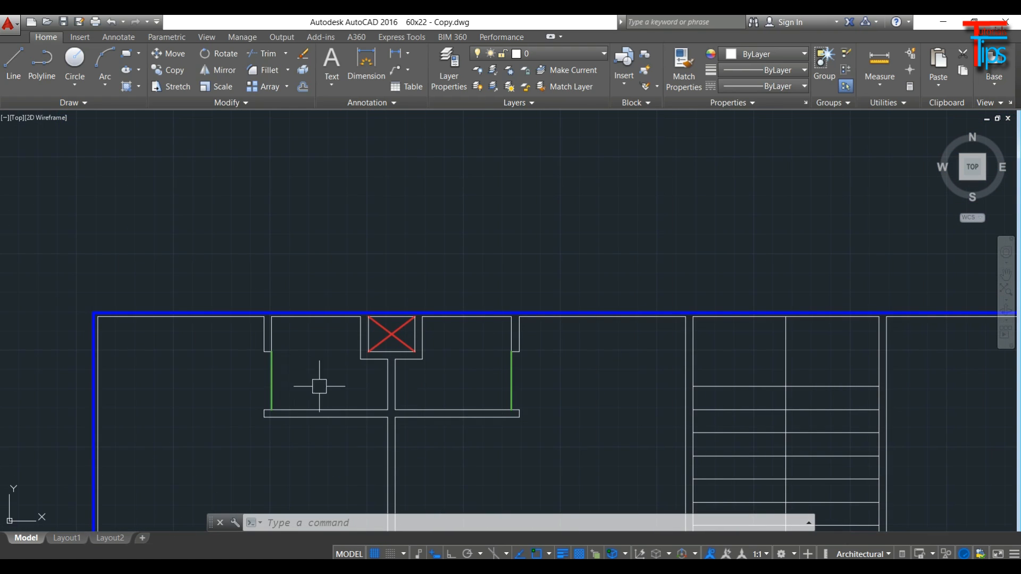
scroll(433, 387, "up", 3)
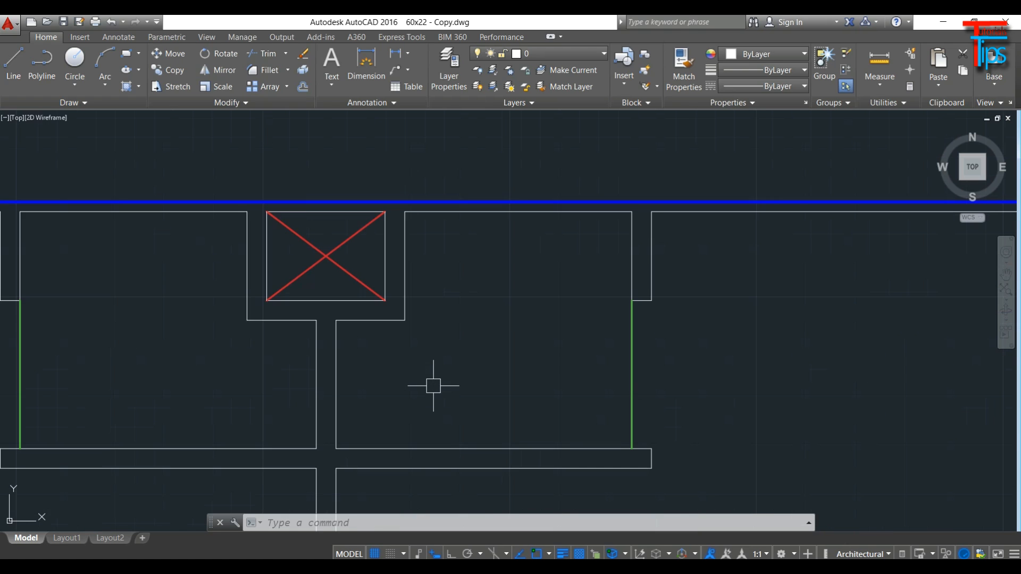
key("Escape")
key("Escape")
type("o")
key("Return")
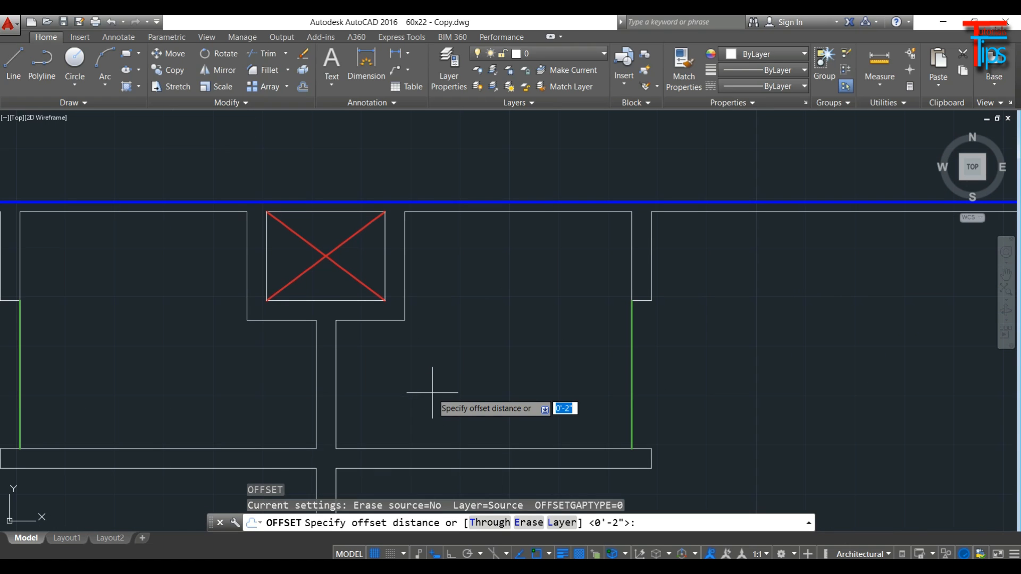
key("Return")
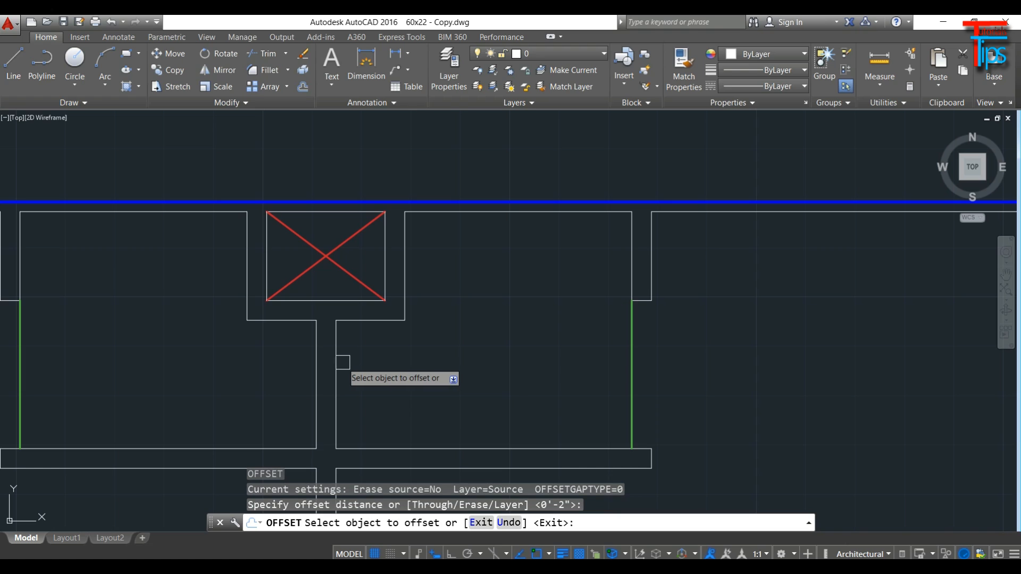
left_click(339, 364)
left_click(287, 379)
key("Escape")
key("Escape")
key("Escape")
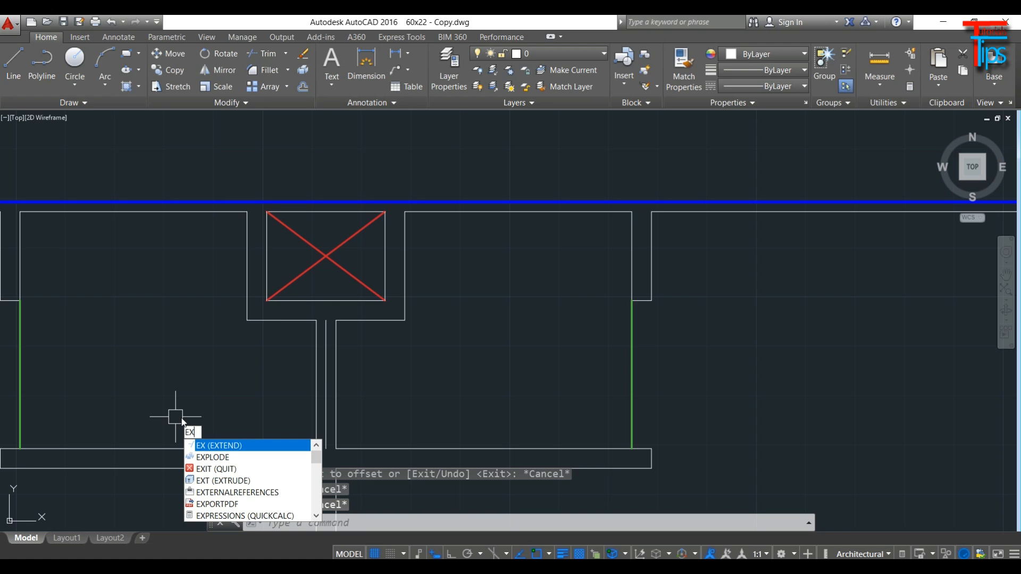
Extend the first duct wall's centre line upward through the duct to the blue outer centre line.
type("ex")
key("Return")
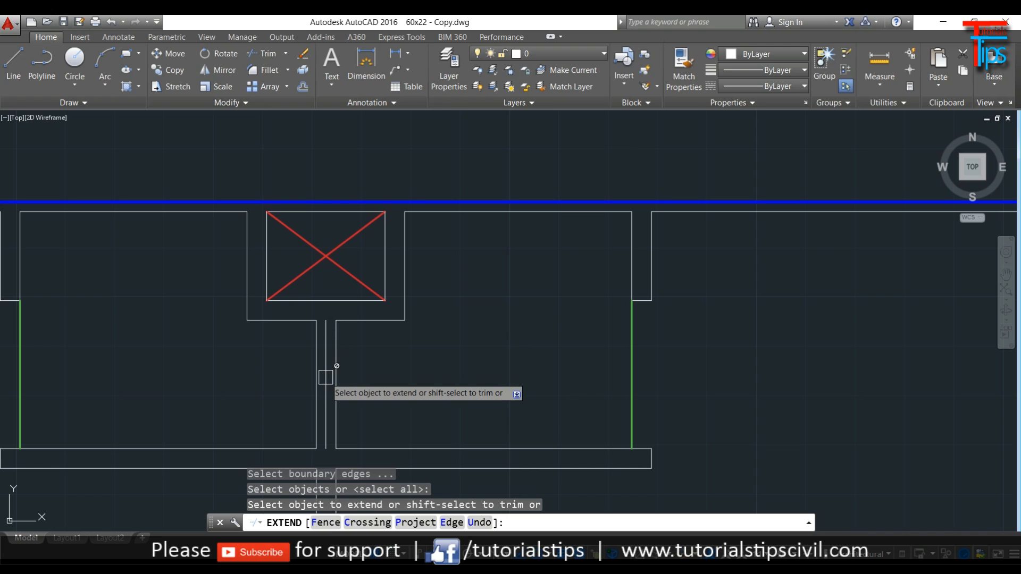
scroll(326, 377, "up", 4)
left_click(326, 368)
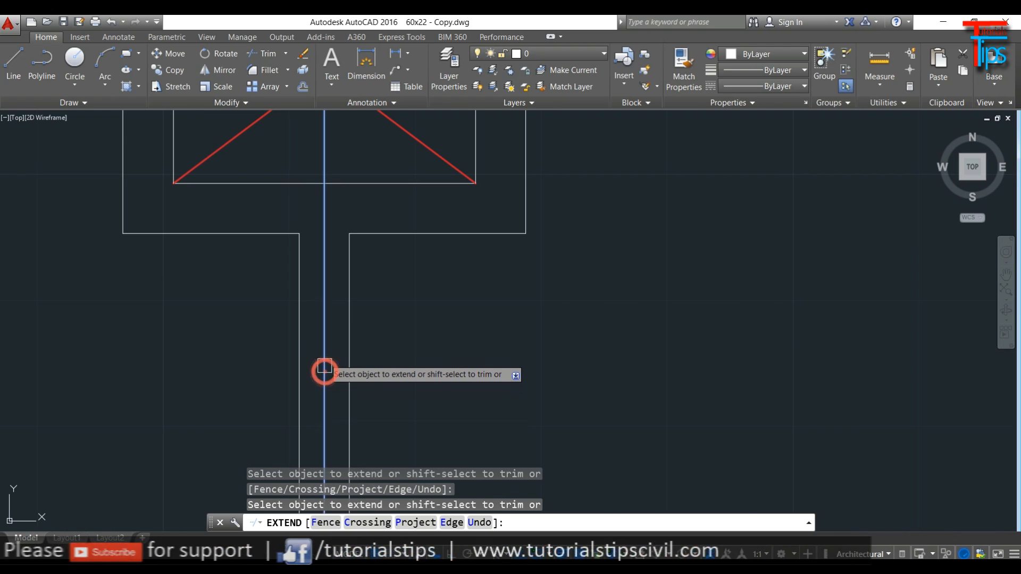
scroll(325, 350, "down", 4)
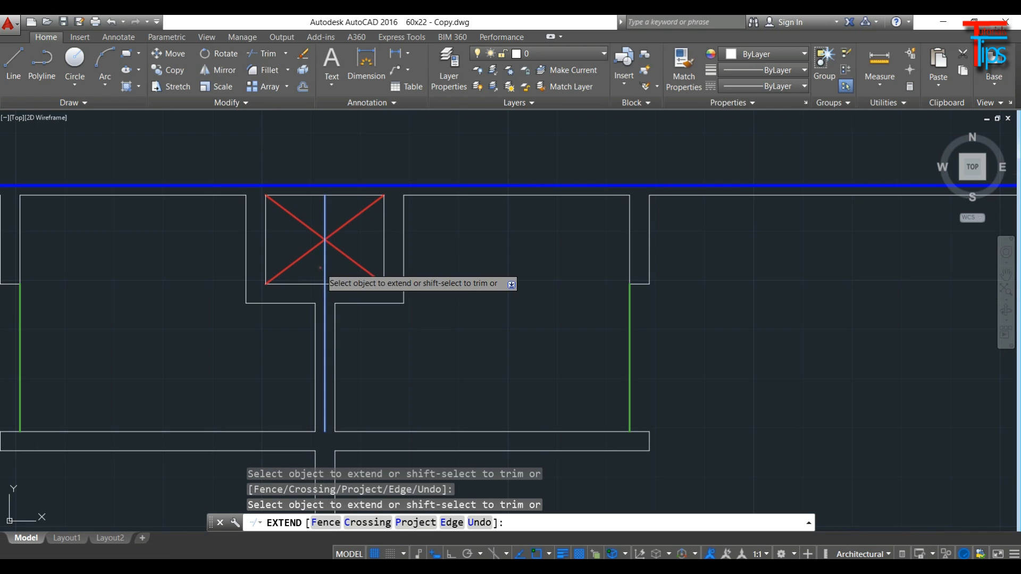
left_click(326, 207)
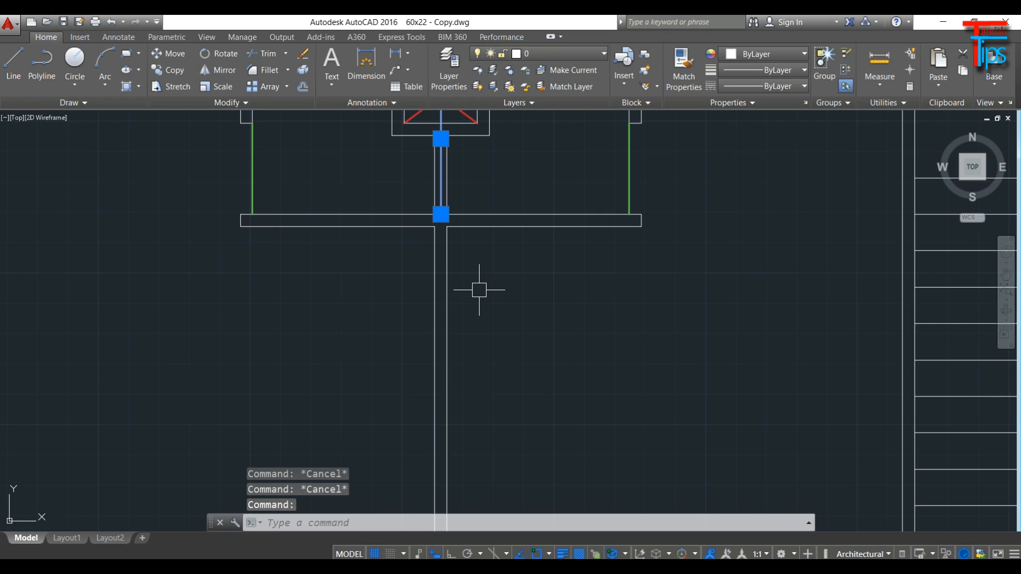
Stretch the lower end of the duct wall's centre line down to the bottom edge of the front column.
scroll(463, 250, "up", 6)
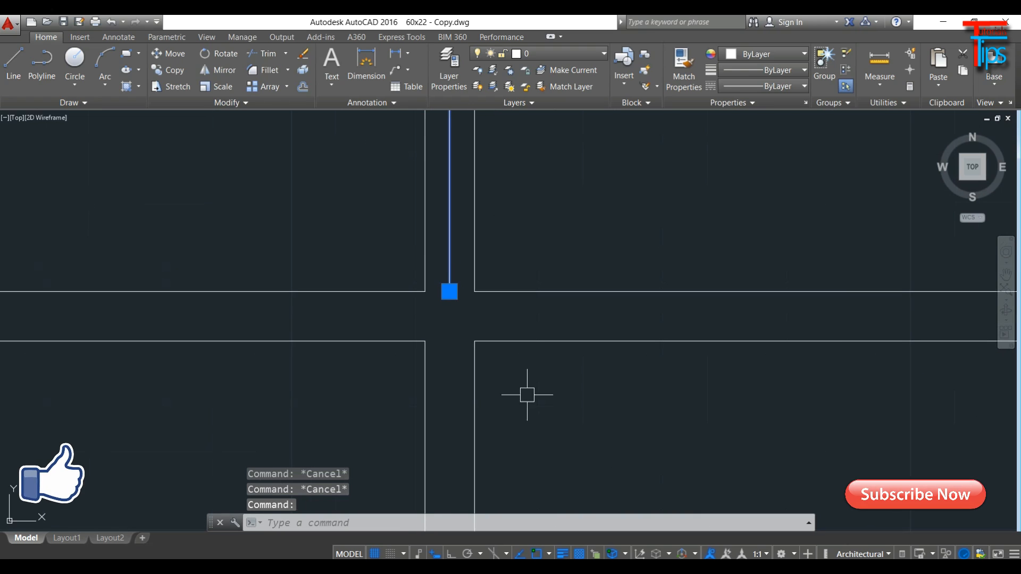
mouse_move(449, 292)
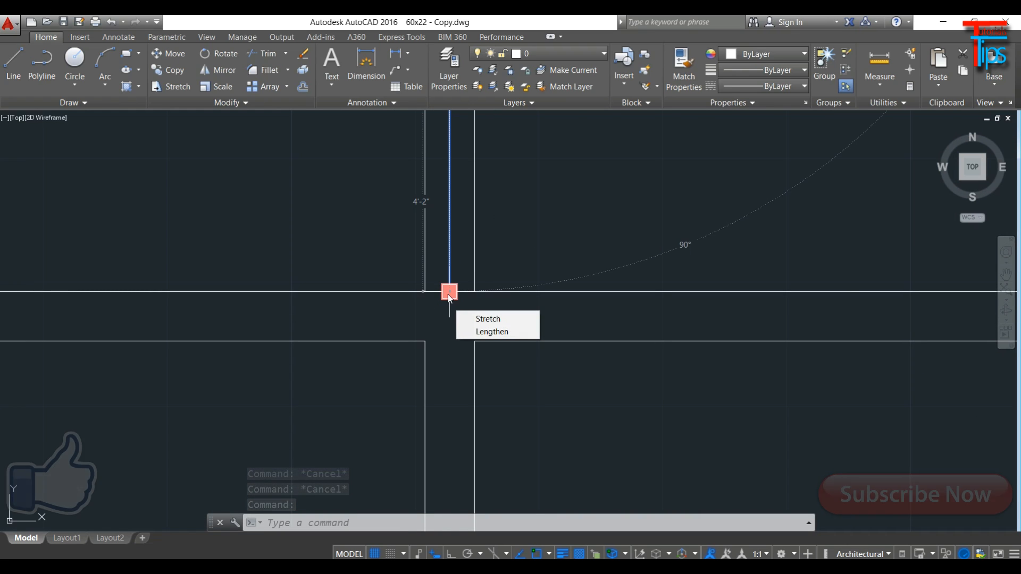
left_click(449, 292)
scroll(450, 295, "down", 5)
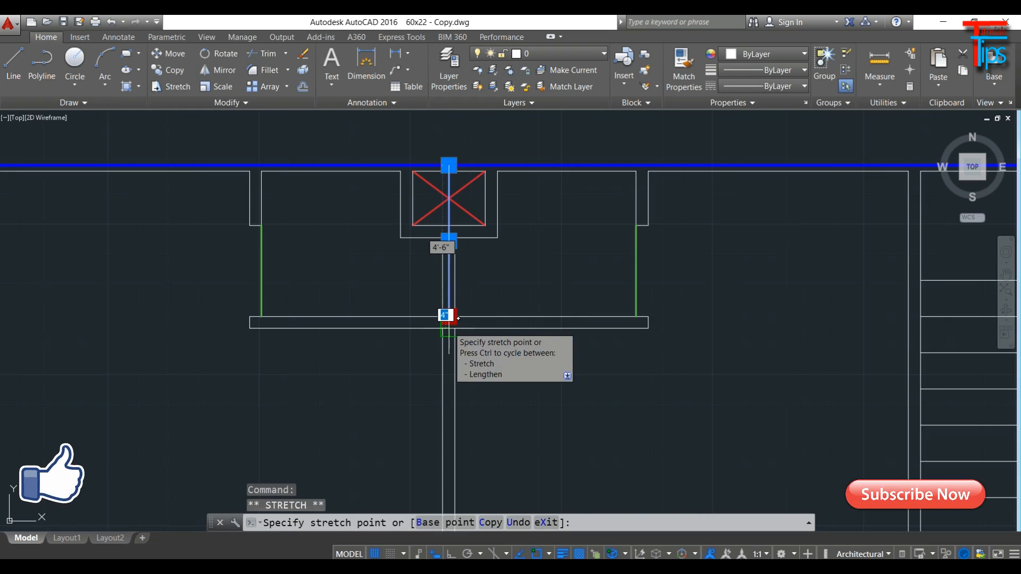
middle_click_drag(456, 366, 456, 106)
scroll(465, 300, "up", 6)
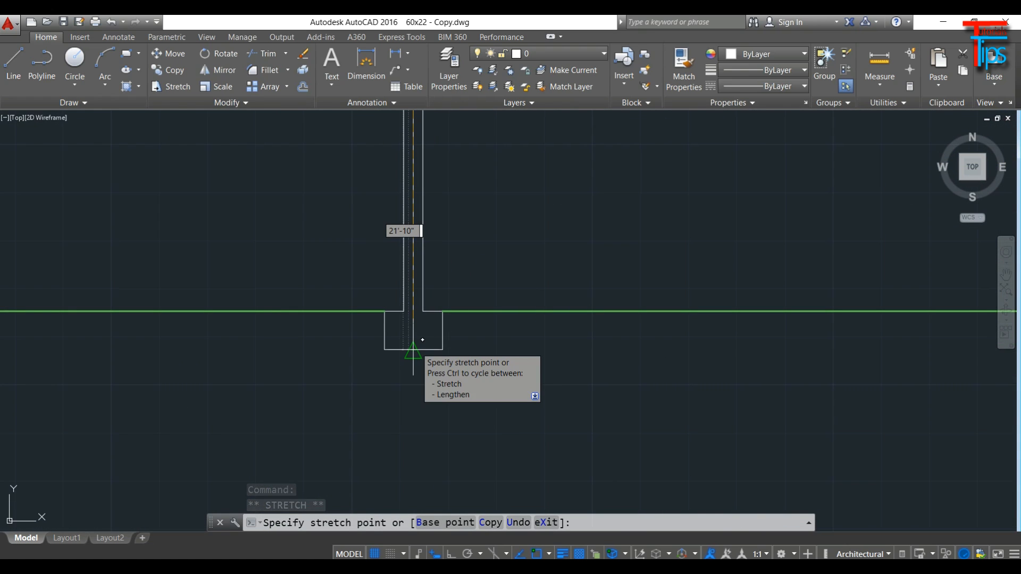
key("Escape")
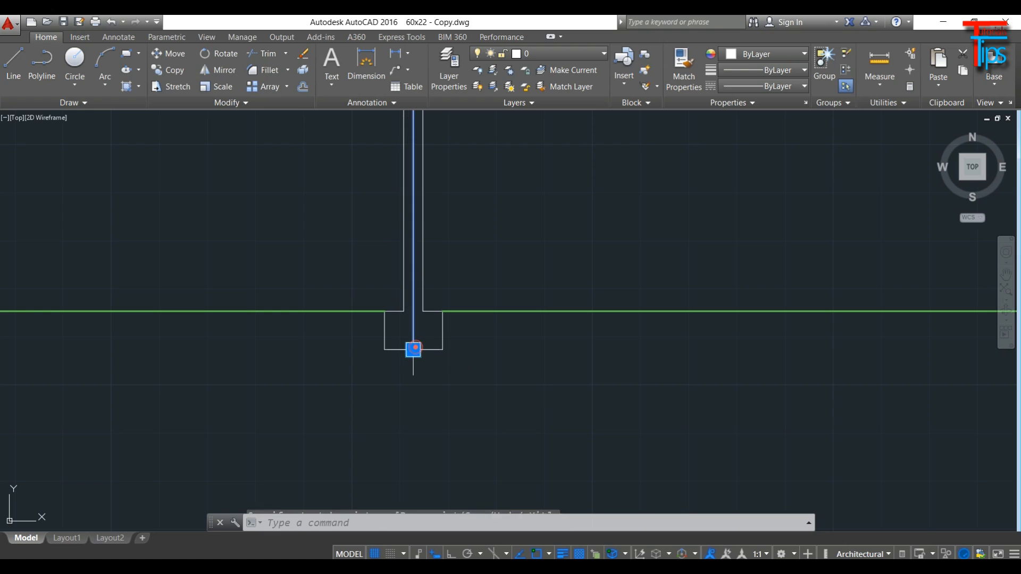
key("Escape")
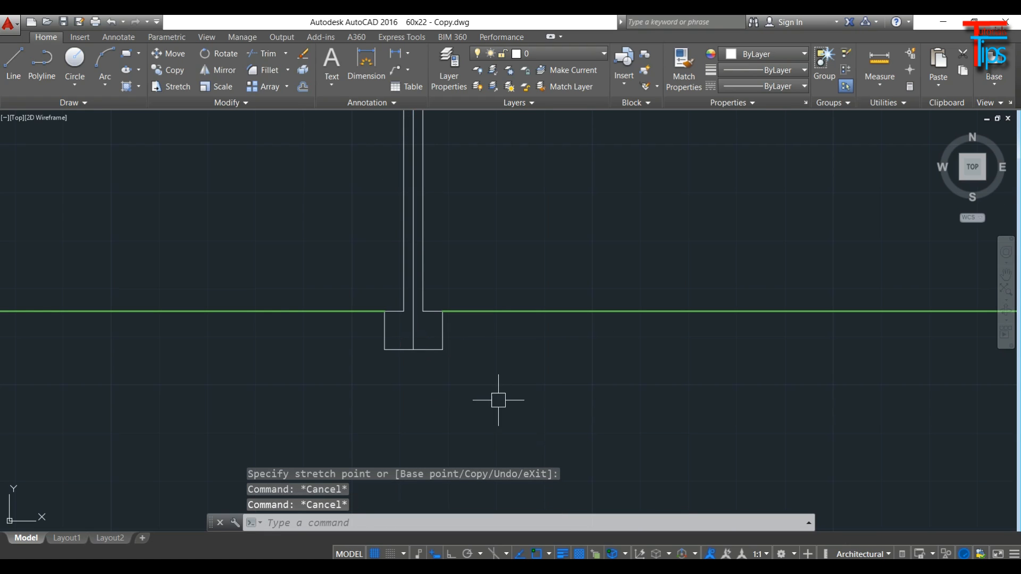
Erase the two wall lines flanking the centre line below the toilets and the column outline at its lower end.
left_click(423, 269)
key("Delete")
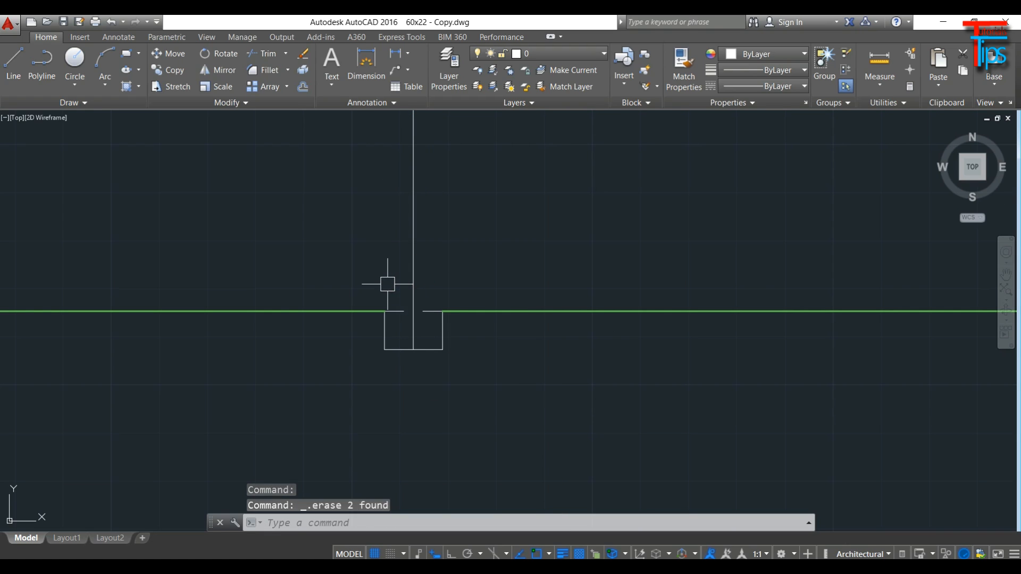
left_click(429, 349)
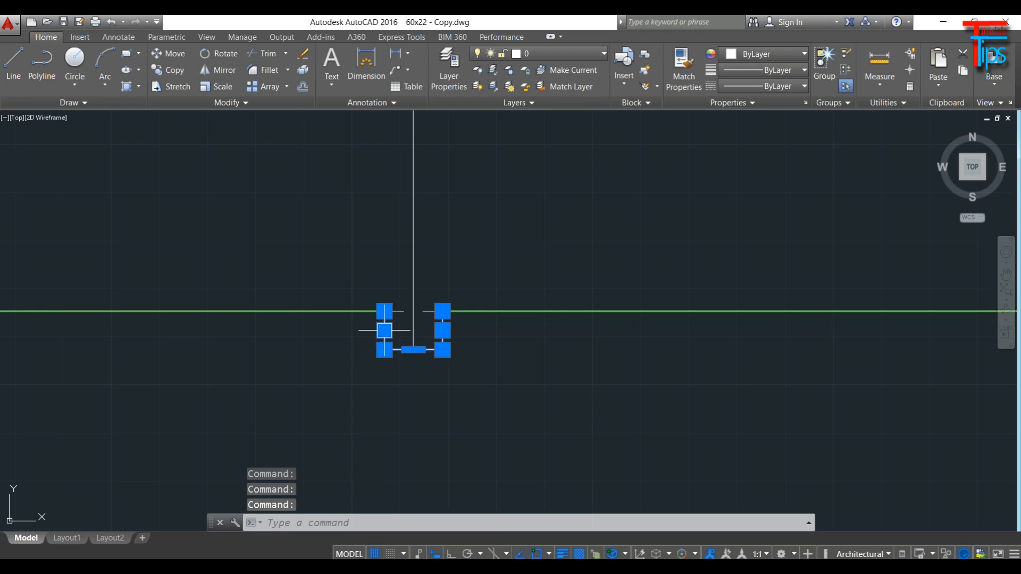
key("Delete")
Match the properties of the blue outer centre line onto the first duct wall's centre line.
scroll(422, 319, "up", 5)
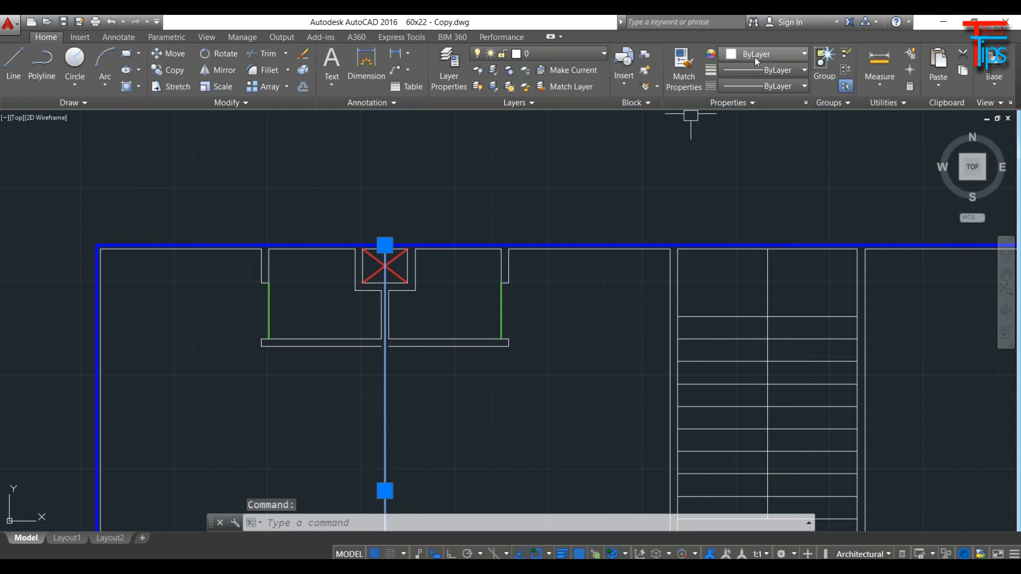
key("Escape")
type("ma")
key("Return")
scroll(490, 243, "up", 6)
left_click(545, 247)
left_click(153, 357)
left_click(58, 359)
scroll(265, 359, "down", 5)
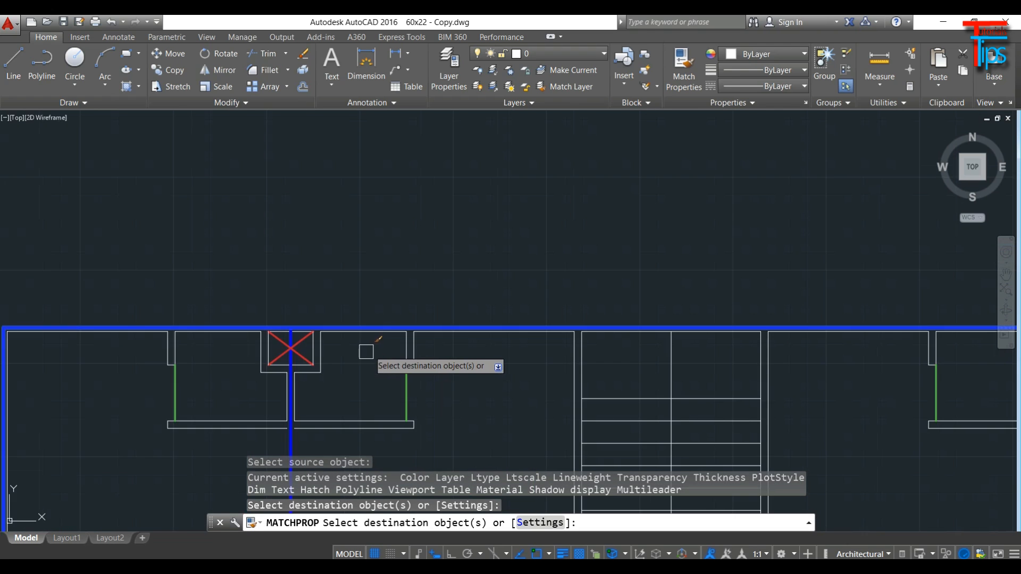
key("Escape")
key("Escape")
key("Escape")
Offset the outer face of the wall left of the staircase 2 inches to the middle of the wall.
middle_click_drag(435, 397, 401, 249)
scroll(447, 161, "up", 6)
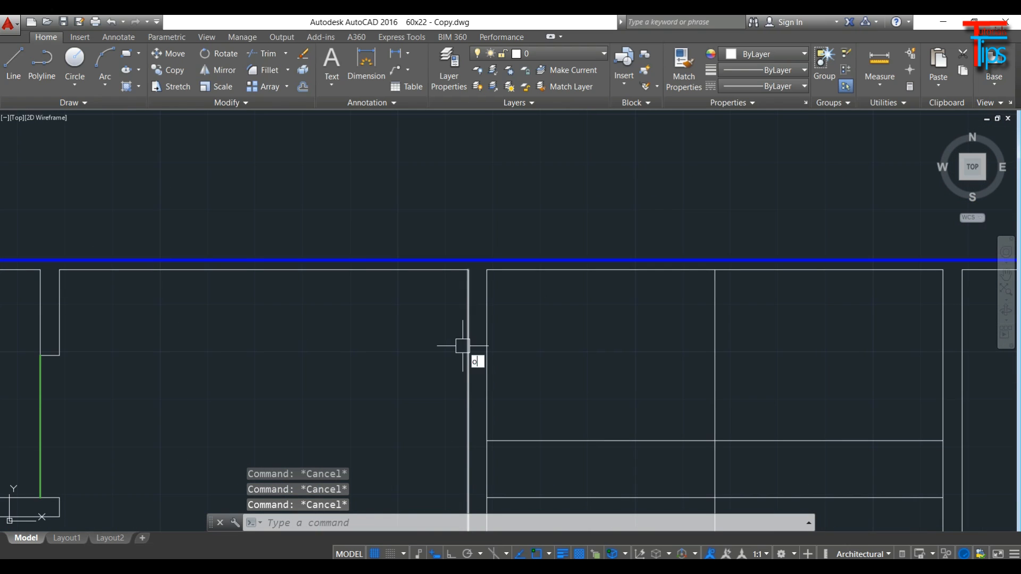
type("o")
key("Return")
key("Return")
left_click(463, 346)
left_click(478, 351)
key("Escape")
key("Escape")
key("Escape")
Offset the outer face of the wall right of the staircase 2 inches to the middle of the wall.
scroll(704, 355, "down", 2)
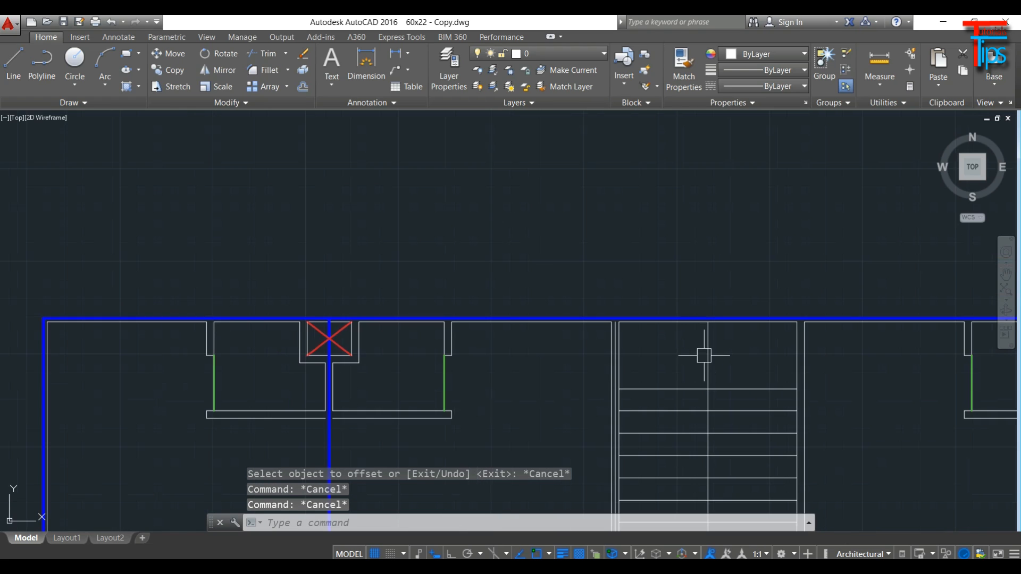
scroll(824, 372, "up", 5)
key("Escape")
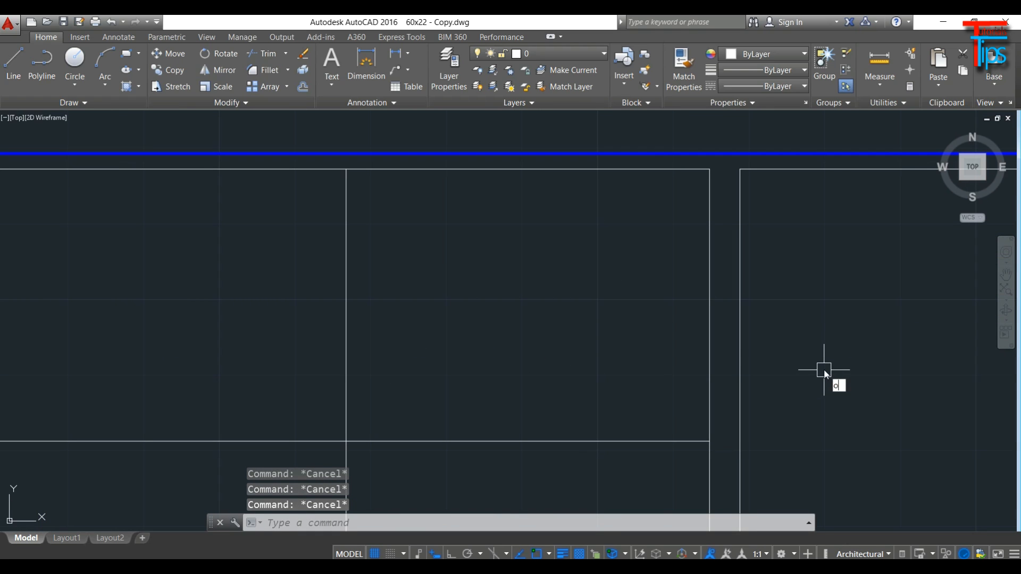
key("Return")
key("Return")
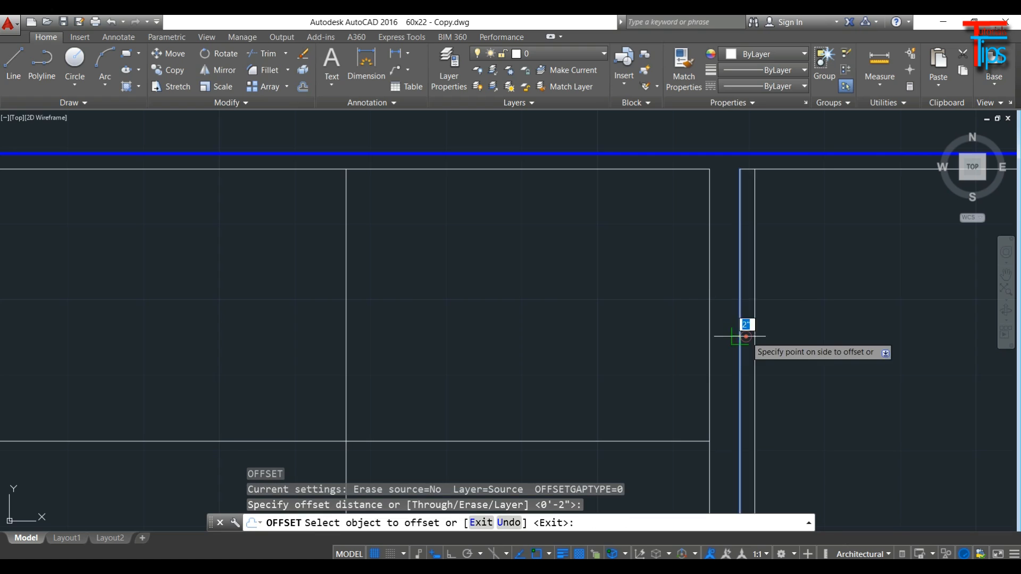
left_click(731, 342)
key("ctrl+z")
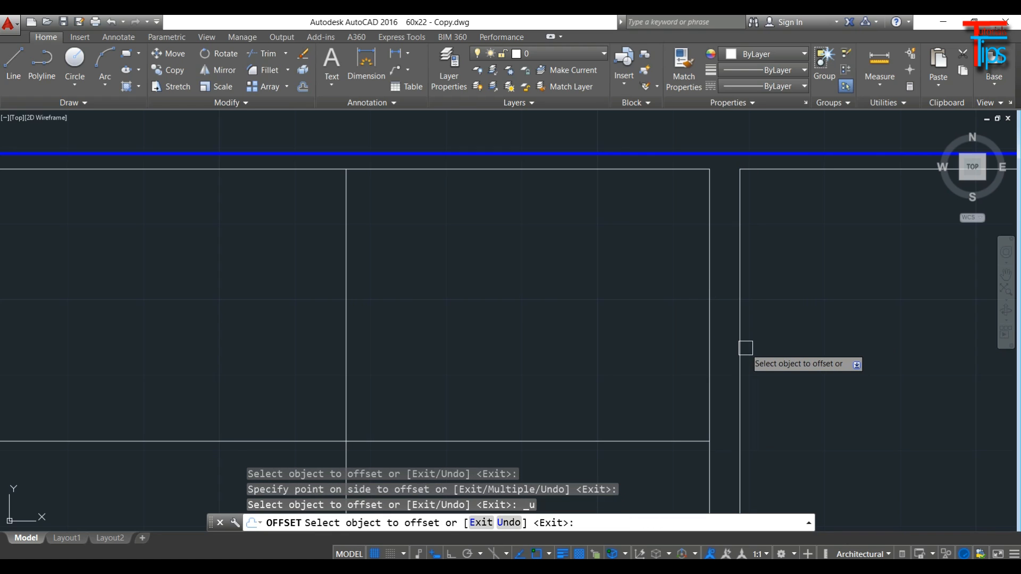
left_click(740, 343)
left_click(697, 351)
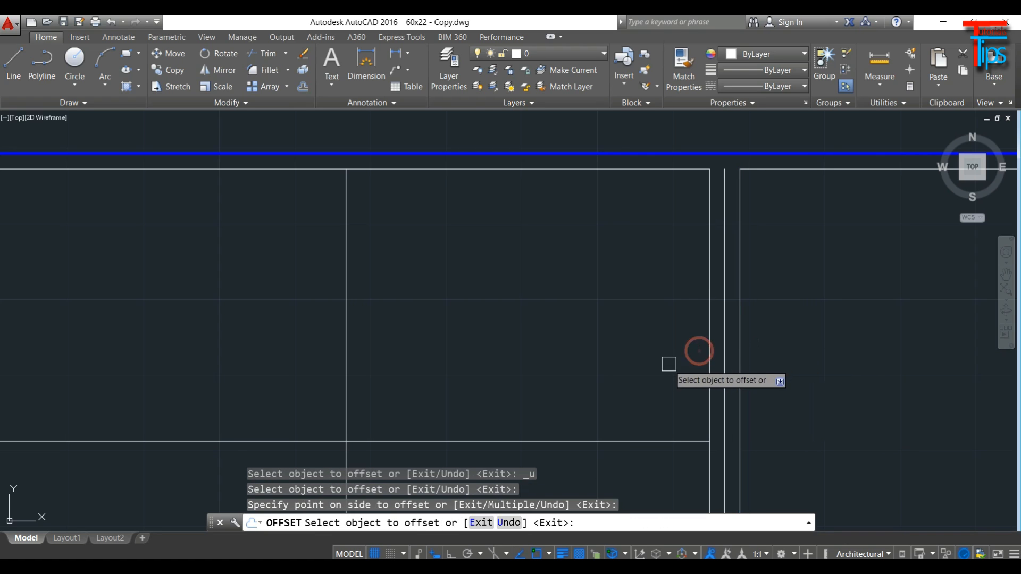
Match the properties of the blue top outer line onto the centre lines of both staircase walls.
key("Escape")
key("Escape")
key("Escape")
type("ma")
key("Return")
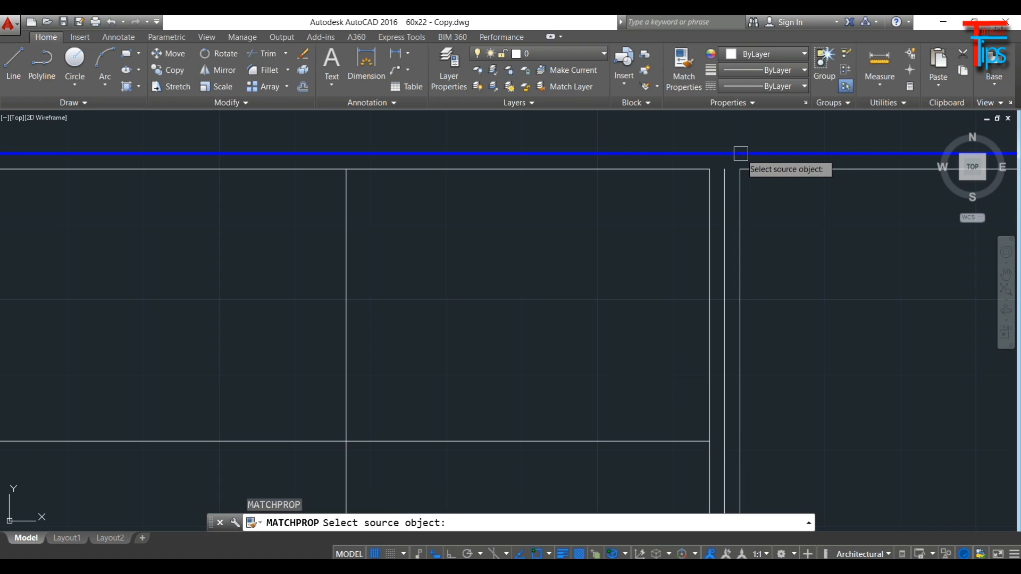
left_click(740, 154)
scroll(511, 296, "down", 3)
scroll(559, 255, "up", 4)
left_click(638, 229)
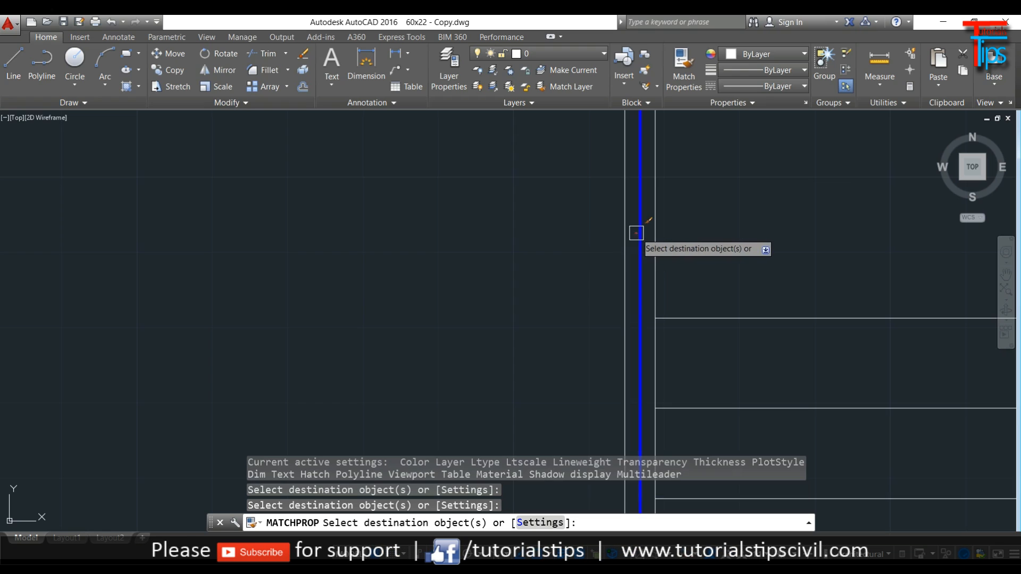
scroll(672, 305, "down", 3)
key("Escape")
key("Escape")
key("Escape")
Extend the upper ends of both staircase walls' centre lines to the blue top outer line.
scroll(659, 202, "up", 5)
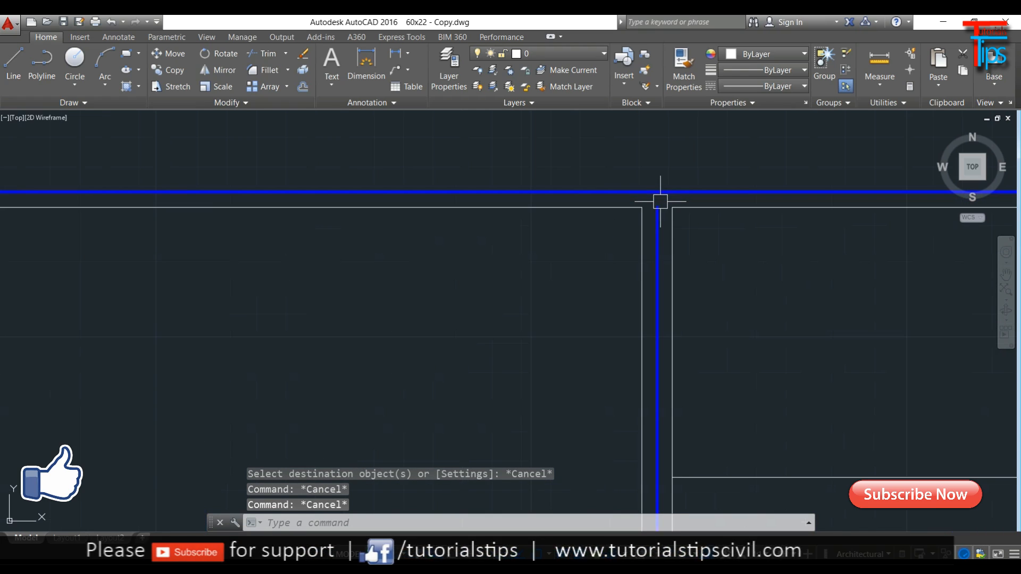
type("EX")
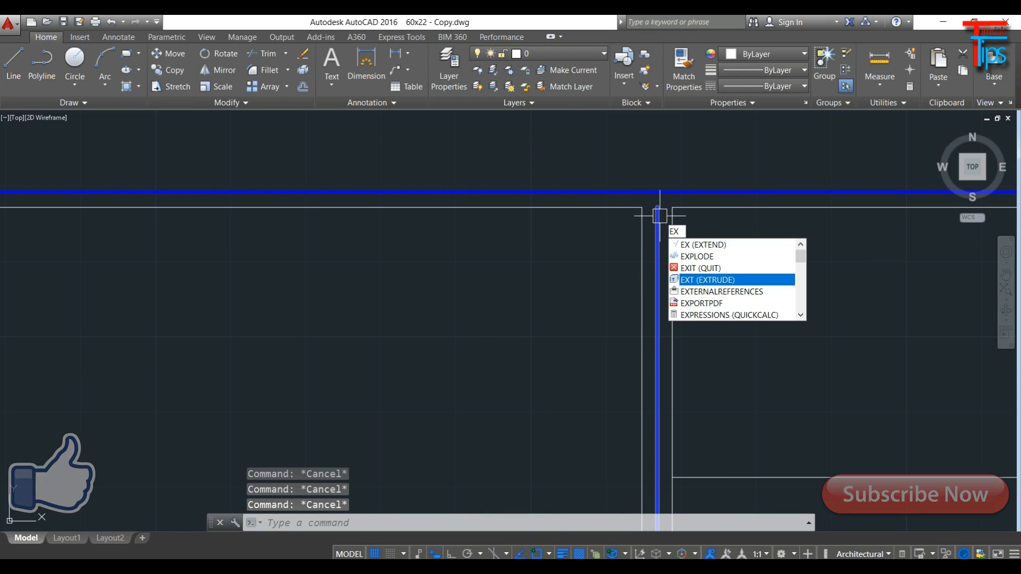
key("Return")
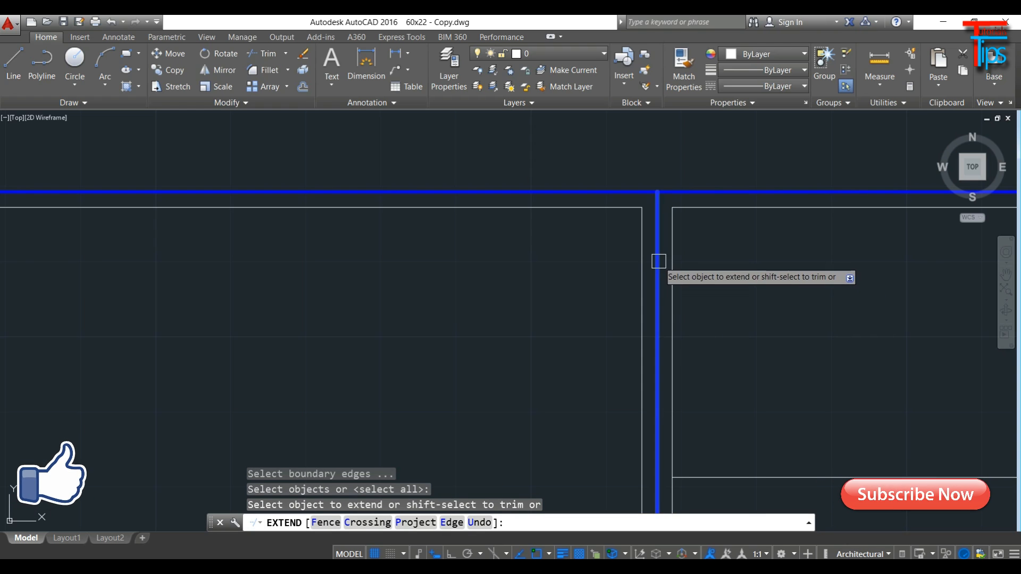
left_click(672, 269)
scroll(717, 287, "down", 4)
scroll(723, 287, "up", 4)
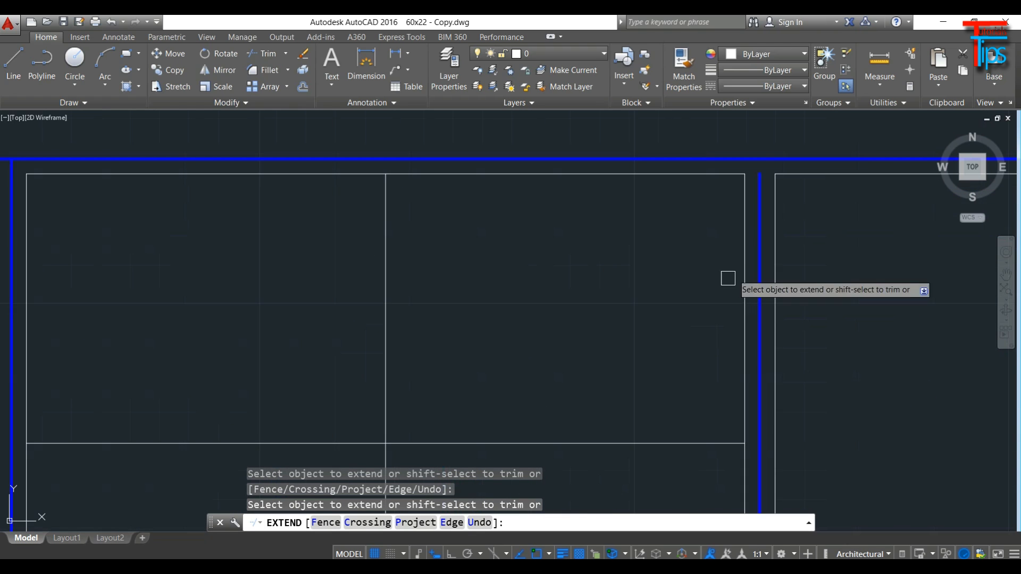
key("Escape")
key("Escape")
key("Escape")
Erase the stair treads and the dividing line between the two staircase flights.
left_click(797, 207)
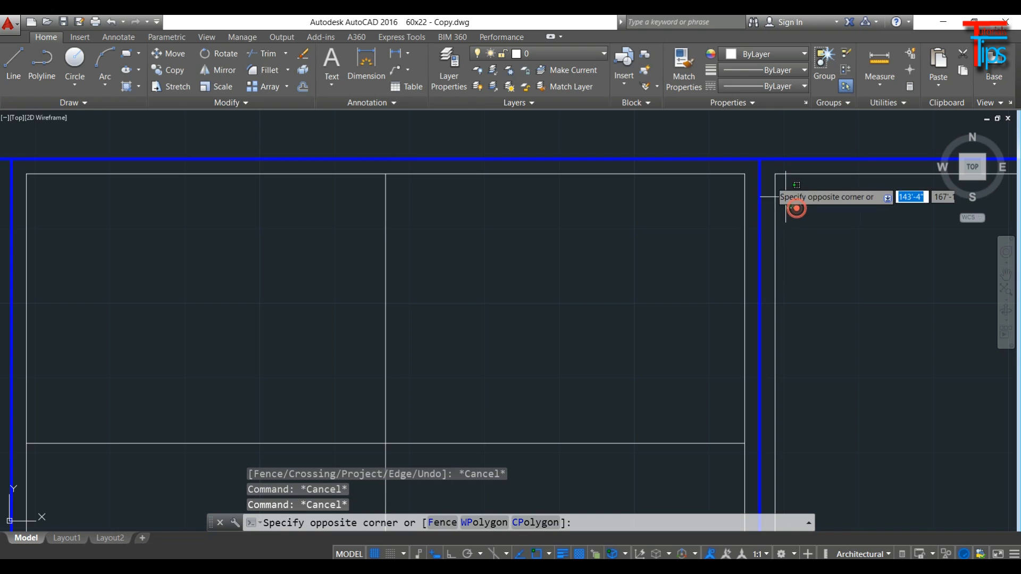
key("Escape")
scroll(713, 202, "down", 3)
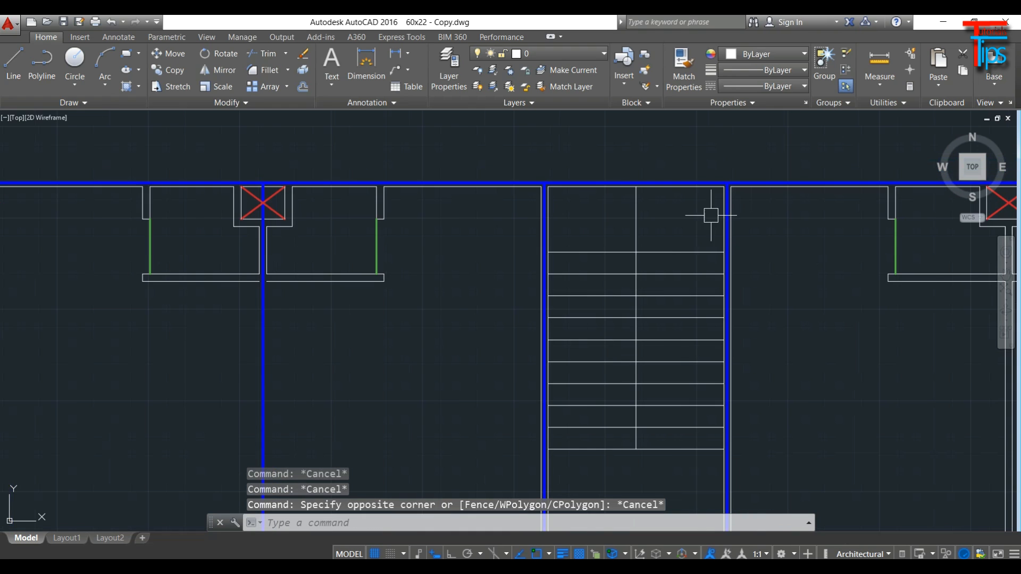
left_click(595, 201)
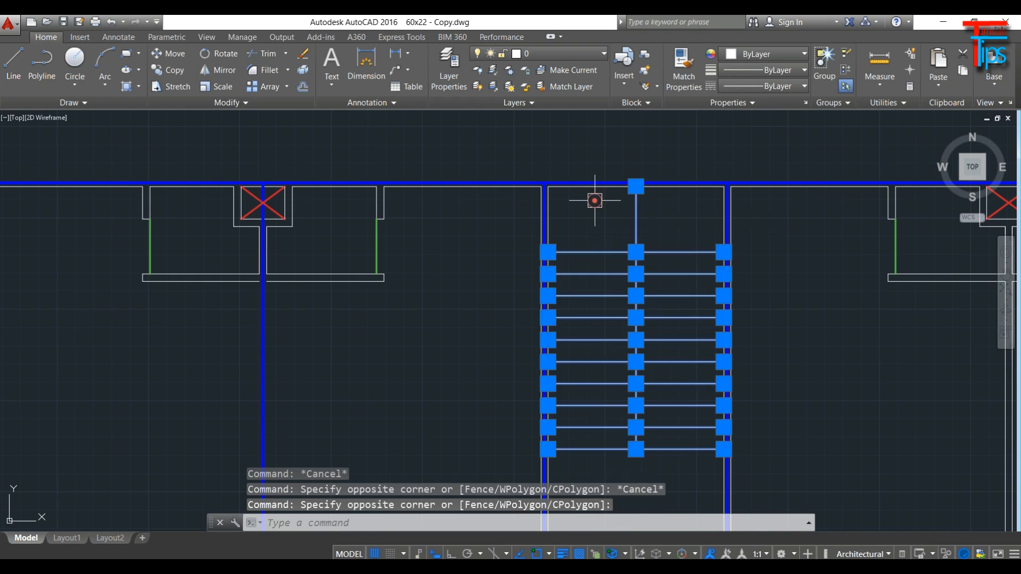
key("Delete")
Erase both faces of the wall left of the staircase and the two inner top wall lines beside it.
scroll(553, 193, "up", 3)
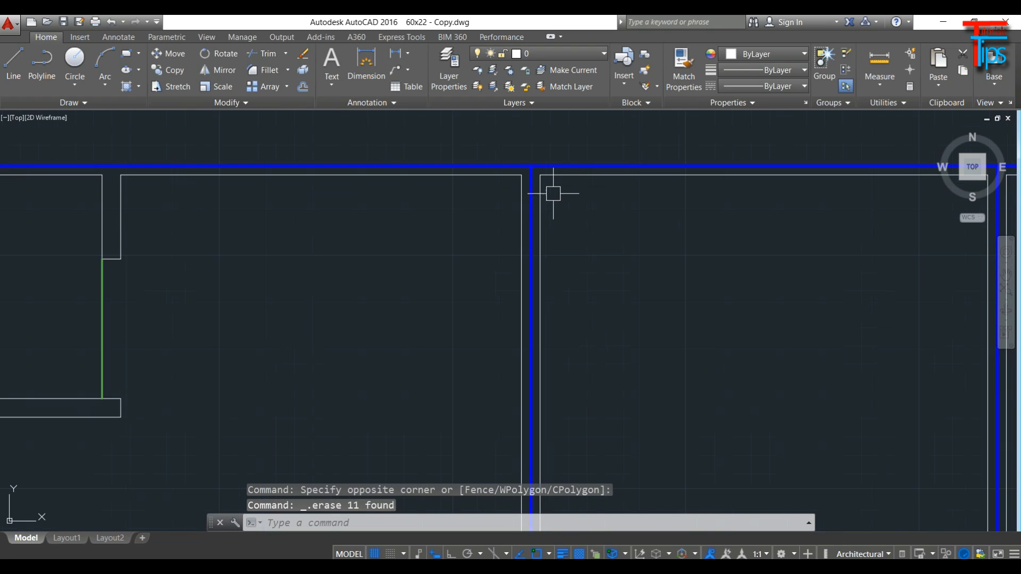
left_click(560, 178)
left_click(542, 201)
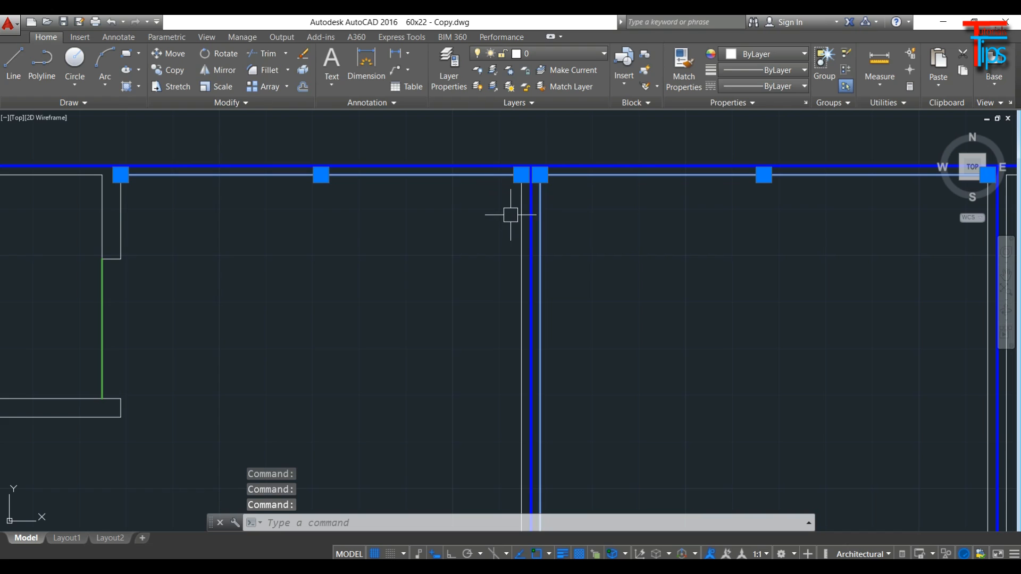
key("Delete")
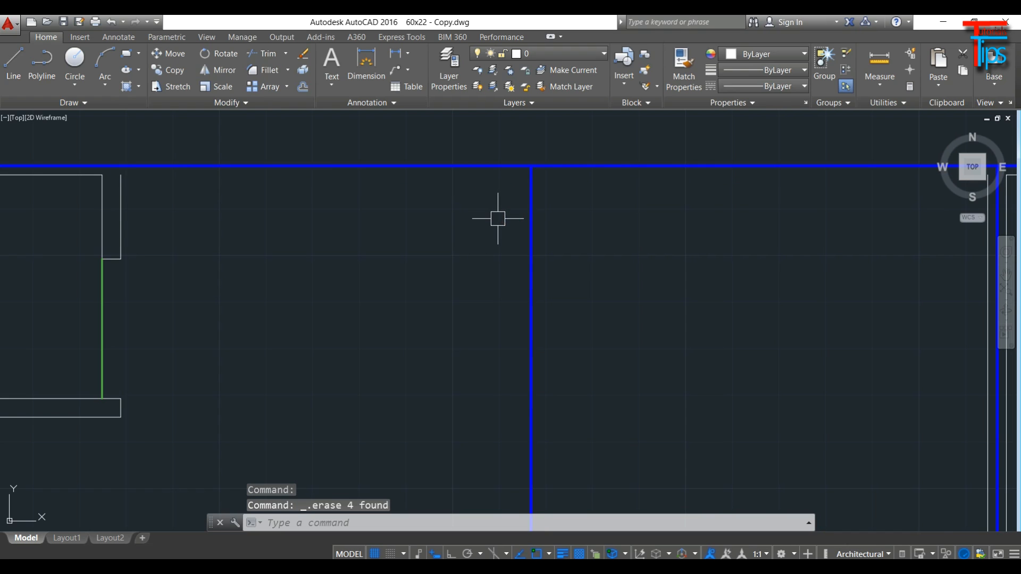
Erase the toilet walls and green door lines on both sides of the first duct.
scroll(500, 218, "down", 3)
left_click(414, 285)
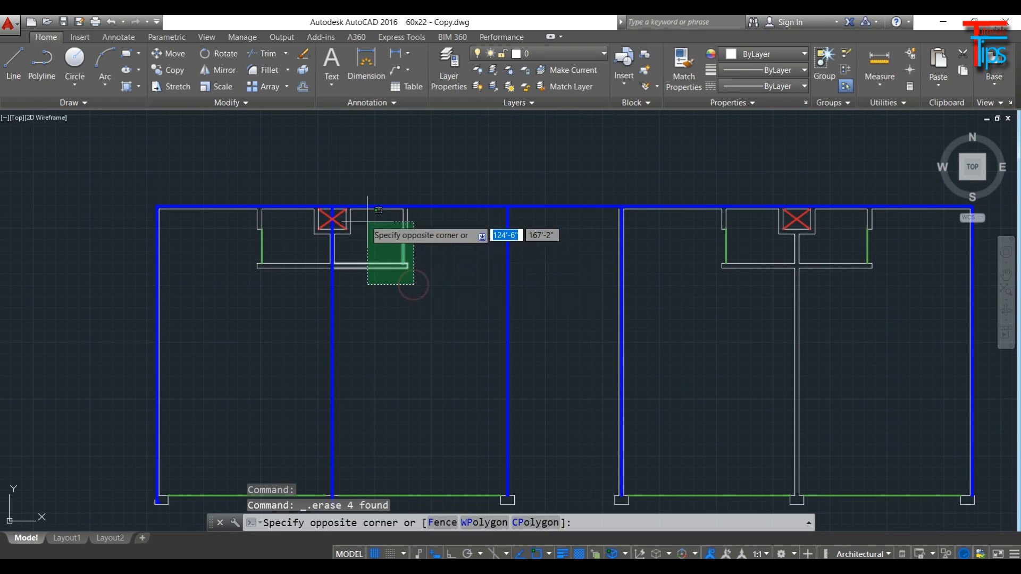
left_click(343, 221)
key("Delete")
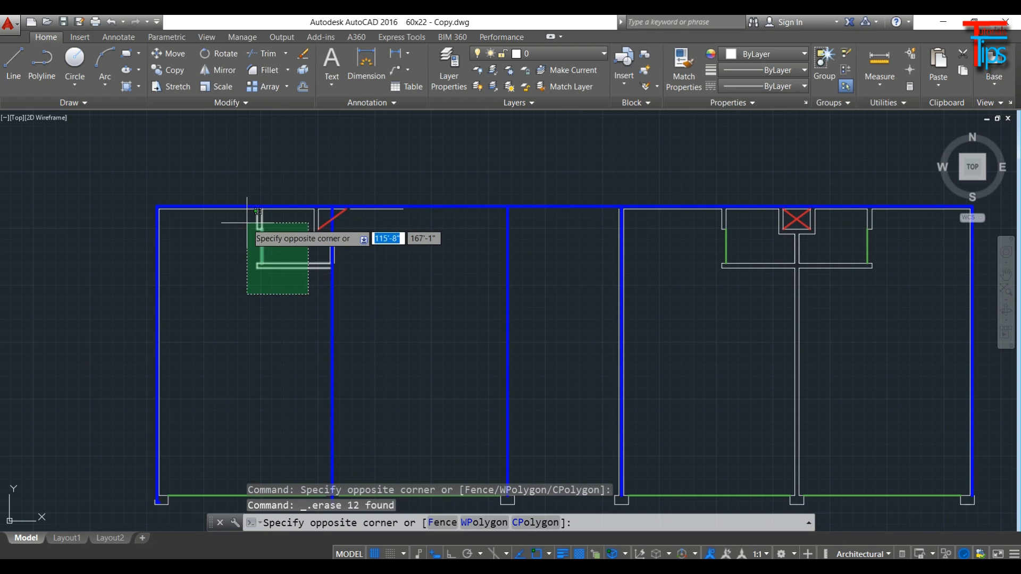
left_click(271, 226)
key("Delete")
Erase the remaining outline and red diagonal of the first duct and the two short wall lines below it.
scroll(314, 220, "up", 4)
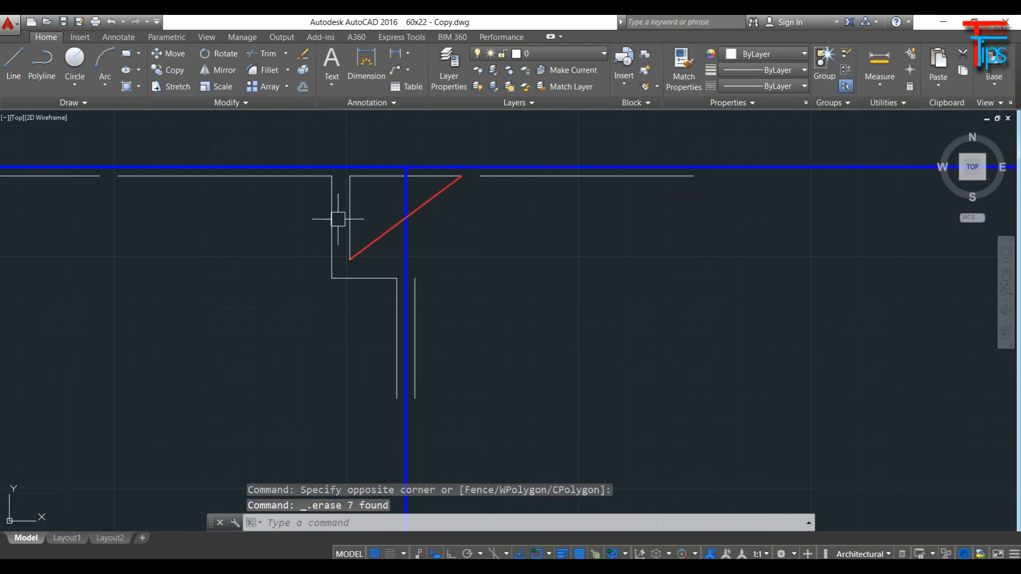
left_click(293, 312)
key("Delete")
left_click(421, 286)
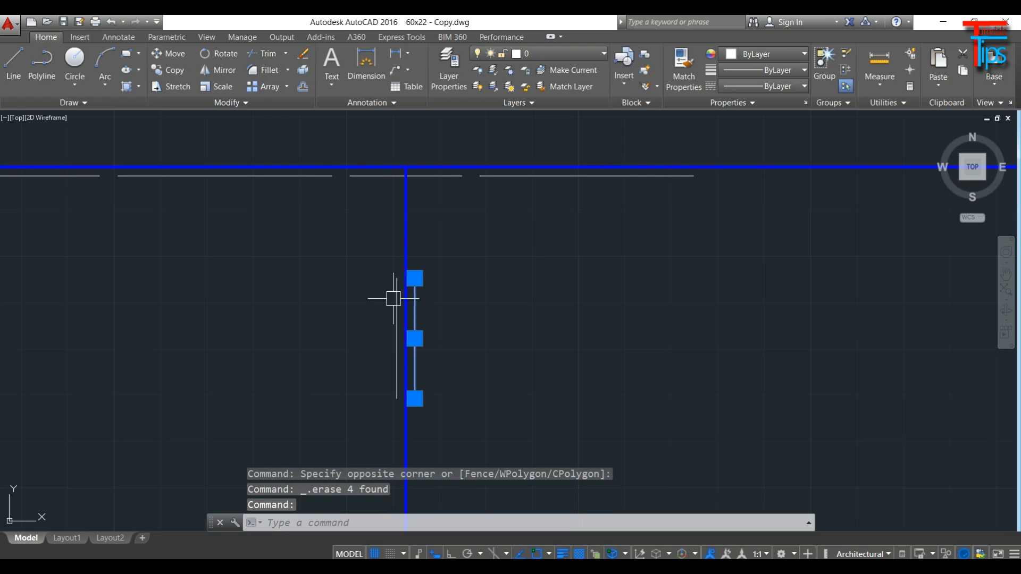
left_click(394, 295)
key("Delete")
Erase the leftover inner top wall segments around the first duct.
left_click(480, 176)
key("Delete")
left_click(433, 175)
key("Delete")
left_click(277, 173)
key("Delete")
scroll(312, 183, "down", 5)
scroll(272, 264, "up", 2)
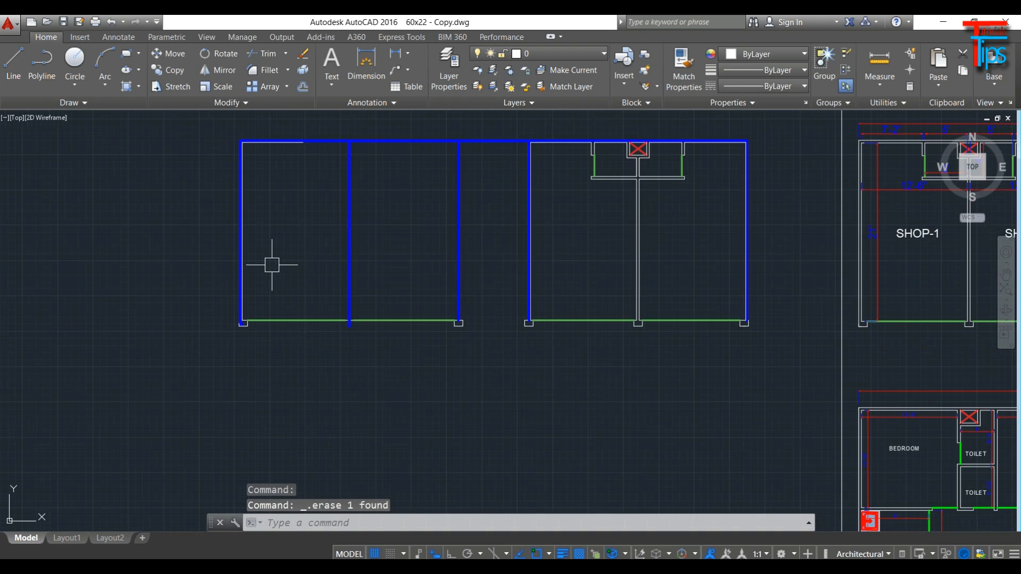
Offset the left face of the second duct's dividing wall 2 inches to the middle of the wall.
middle_click_drag(569, 259, 471, 267)
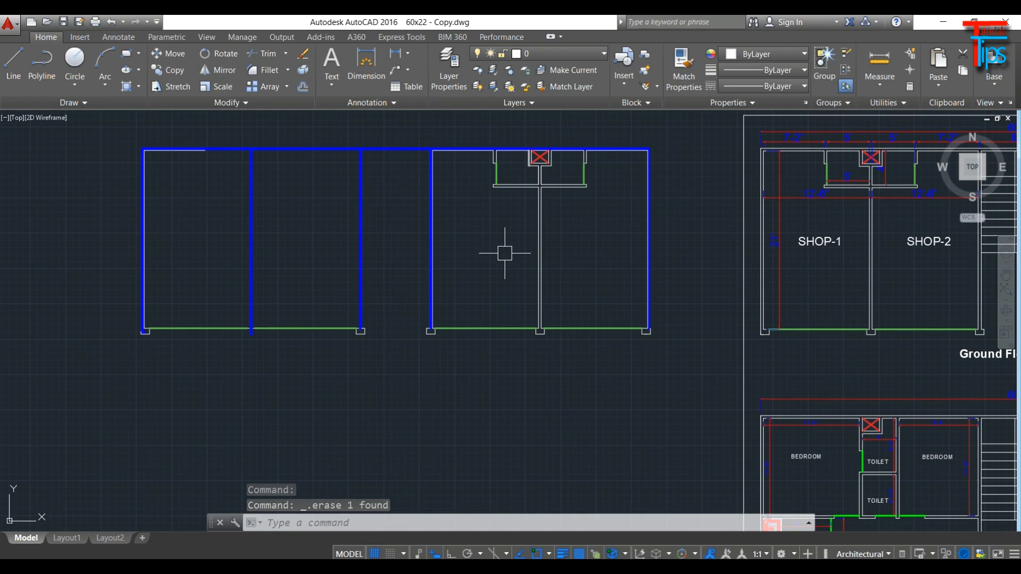
scroll(535, 208, "up", 4)
key("Escape")
key("Escape")
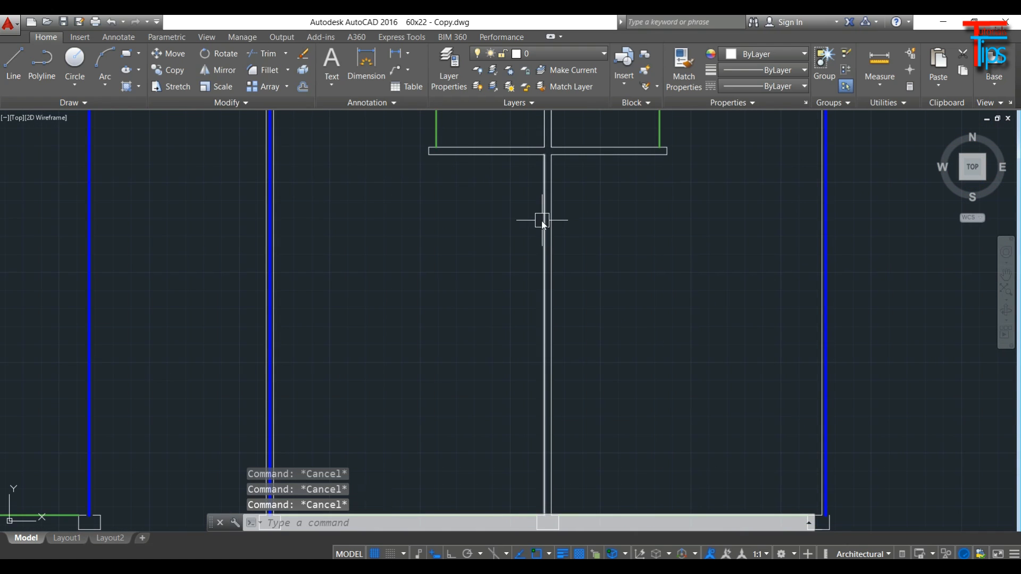
type("o")
key("Return")
key("Return")
left_click(542, 224)
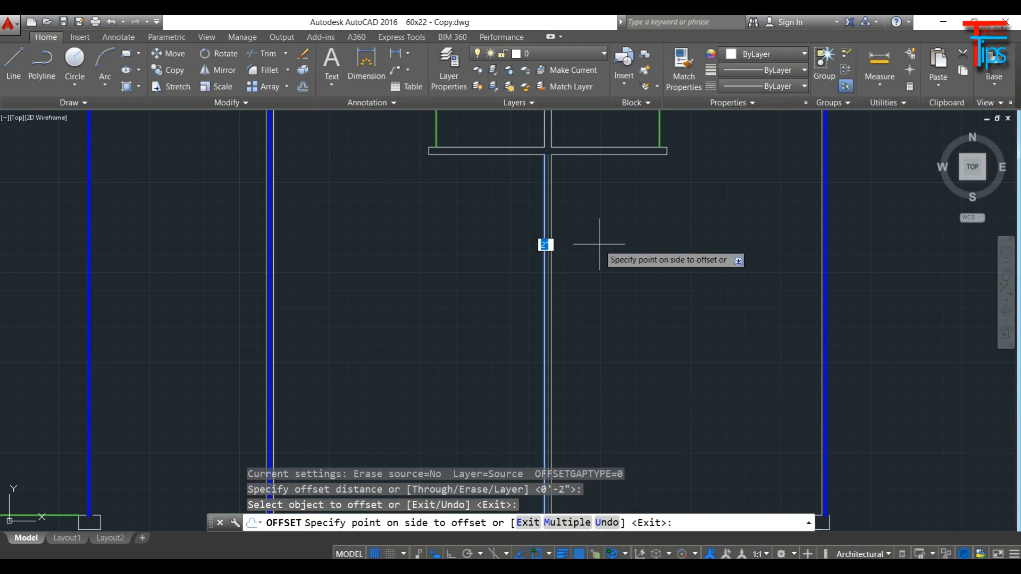
left_click(553, 178)
key("Escape")
key("Escape")
Stretch the upper end of the second duct wall's centre line up to the blue top outer line.
scroll(553, 173, "up", 4)
scroll(525, 263, "down", 3)
scroll(526, 250, "up", 3)
left_click(516, 239)
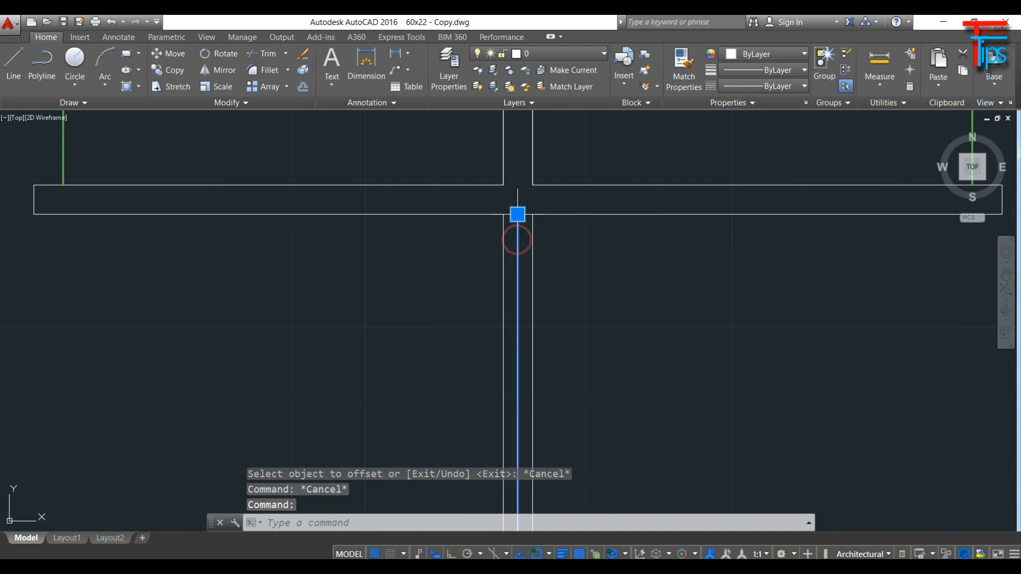
left_click(518, 215)
scroll(517, 215, "down", 4)
scroll(518, 186, "up", 5)
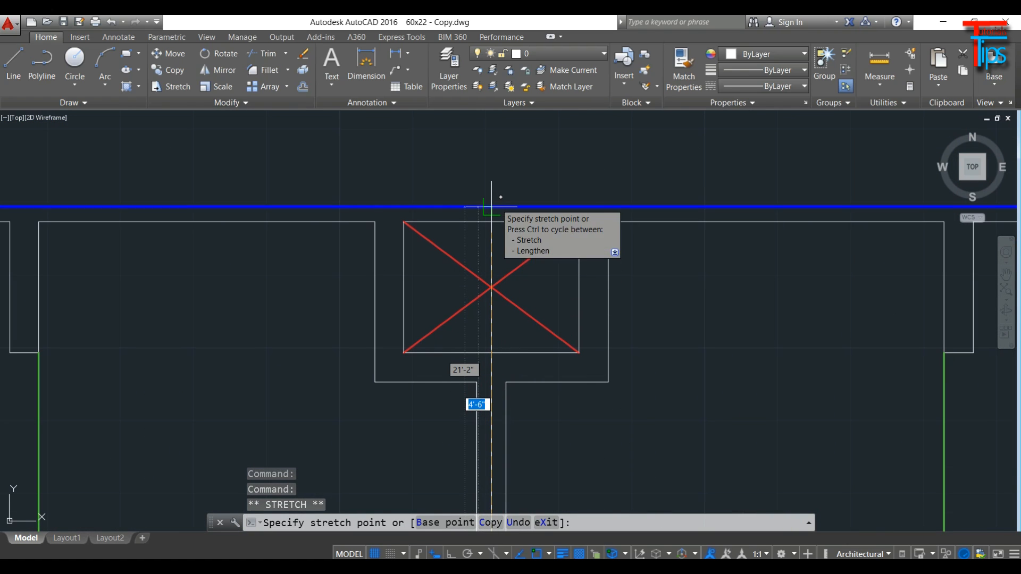
key("Escape")
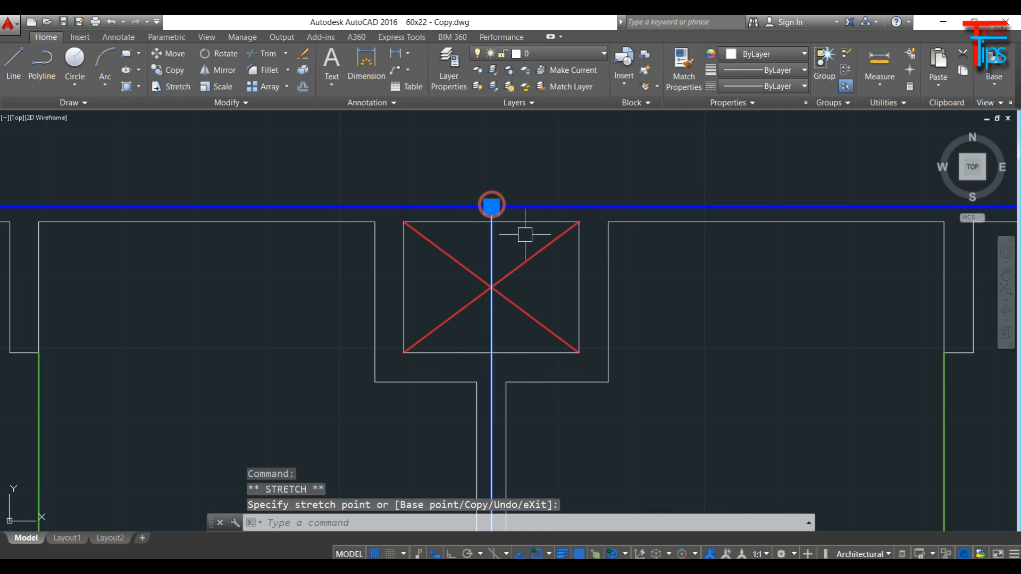
Stretch the lower end of the second duct wall's centre line down to the bottom edge of the front column.
scroll(593, 337, "down", 6)
middle_click_drag(597, 405, 582, 175)
scroll(558, 417, "up", 5)
left_click(597, 185)
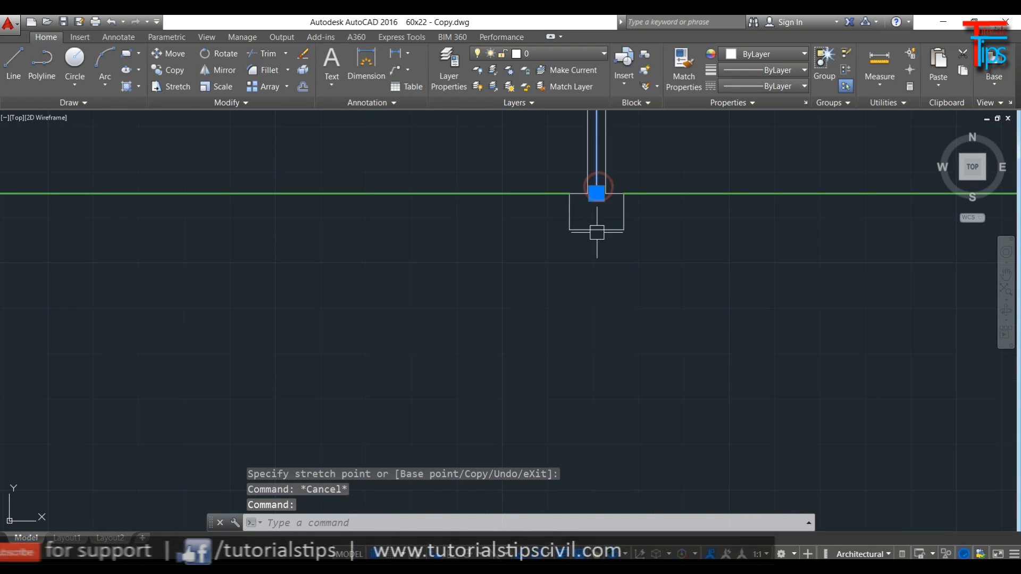
scroll(598, 211, "up", 3)
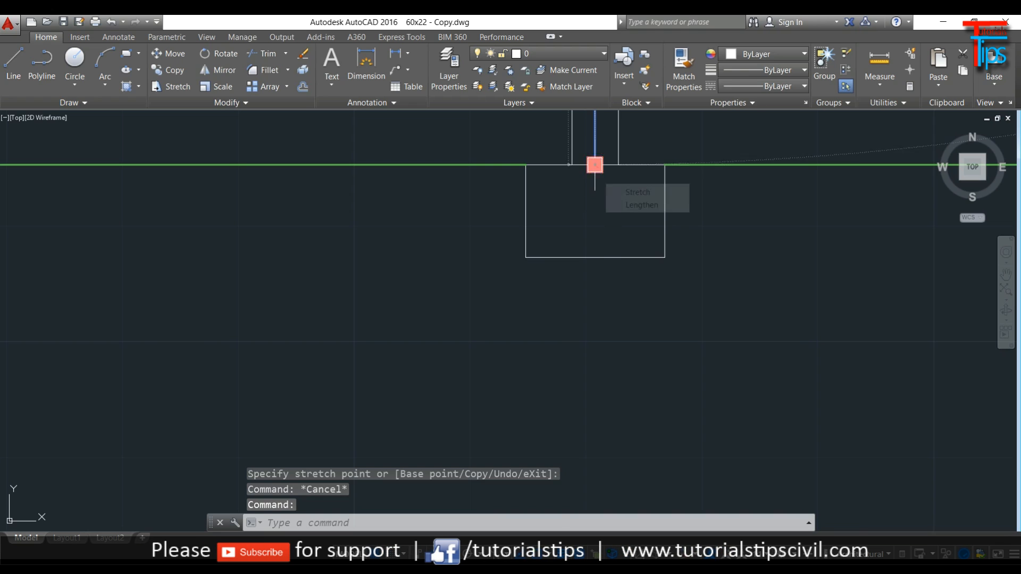
left_click(595, 164)
left_click(596, 255)
key("Escape")
Erase the front column outline and the two wall lines flanking the second duct wall's centre line.
scroll(648, 296, "down", 3)
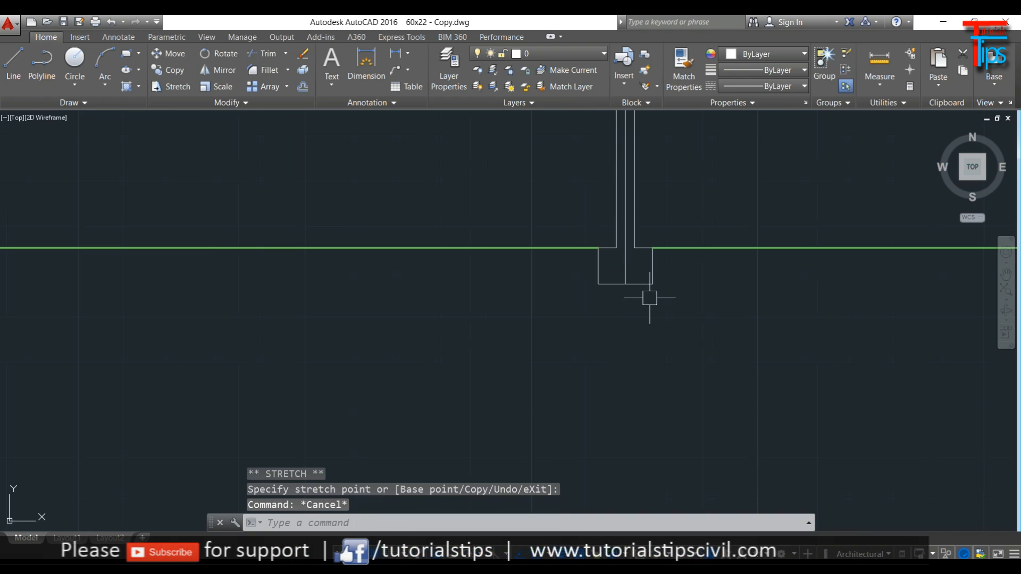
left_click(670, 273)
left_click(644, 290)
key("Delete")
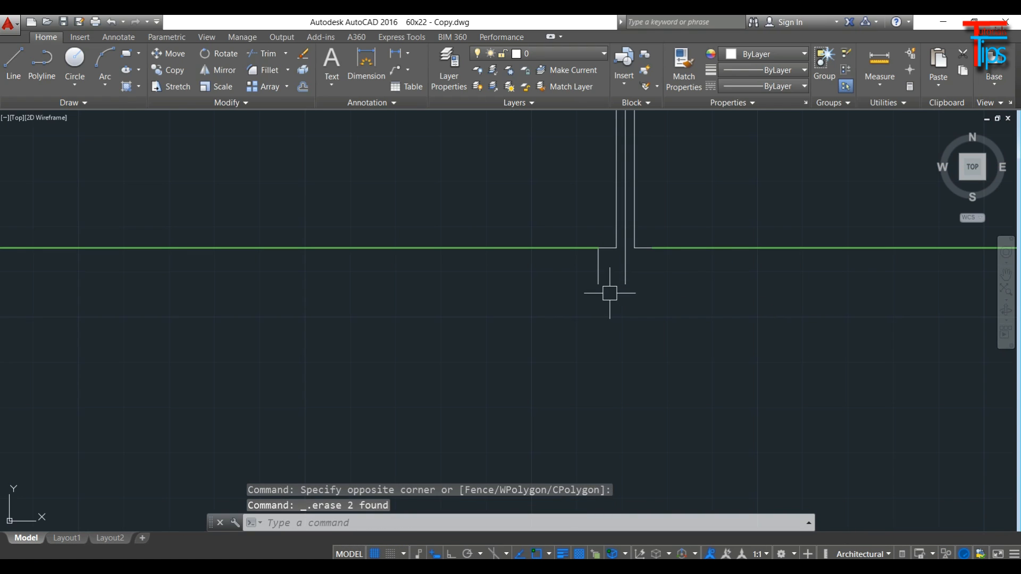
left_click(593, 269)
key("Delete")
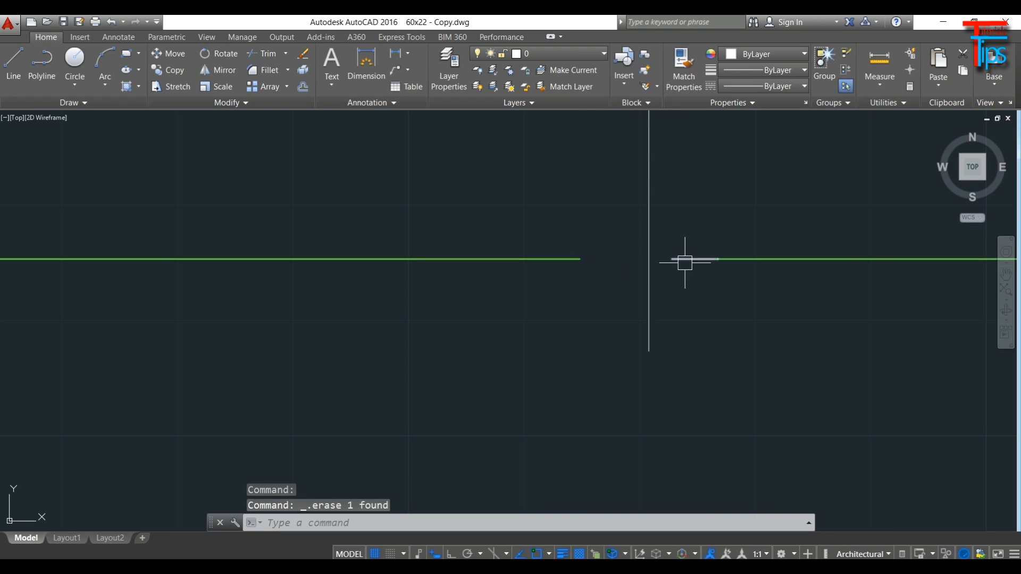
Match the second duct wall's centre line to the blue top outer line's properties.
scroll(481, 388, "down", 8)
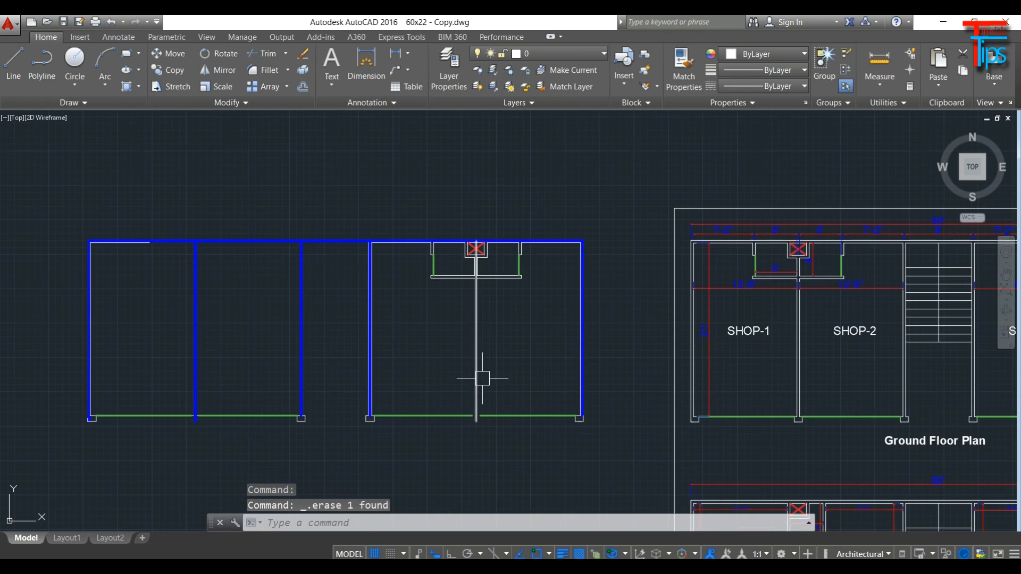
scroll(503, 332, "up", 2)
key("Escape")
key("Return")
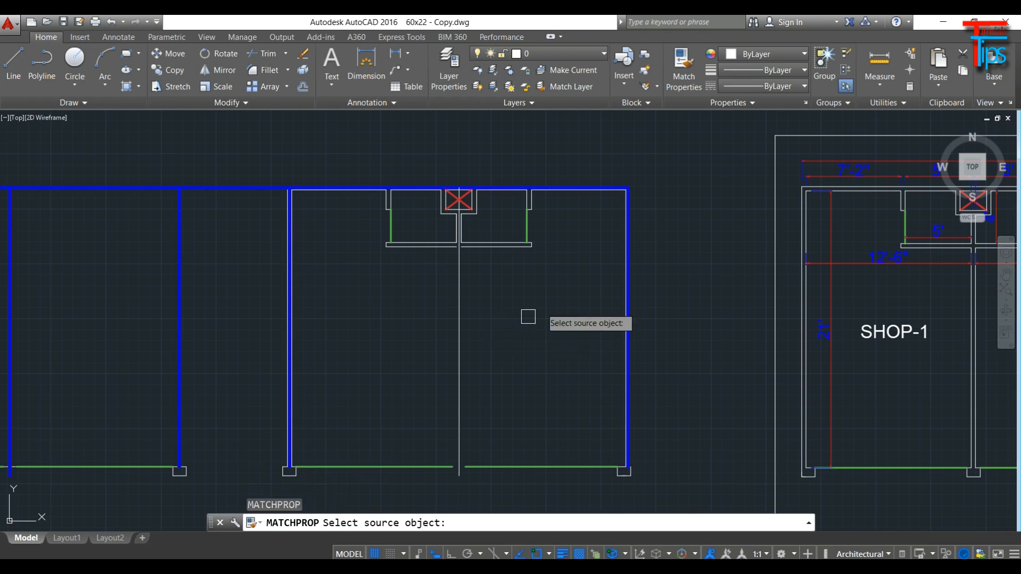
scroll(584, 172, "up", 5)
left_click(585, 232)
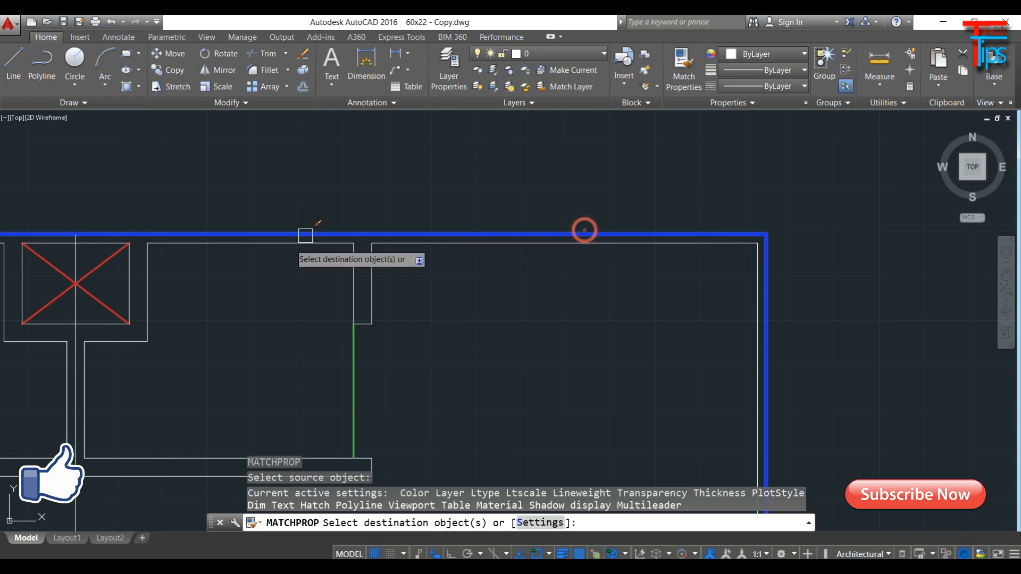
key("Escape")
Erase the duct and toilet outlines around the second duct wall, including the two short wall lines flanking its centre line.
middle_click_drag(181, 287, 348, 239)
scroll(349, 239, "down", 2)
left_click(344, 223)
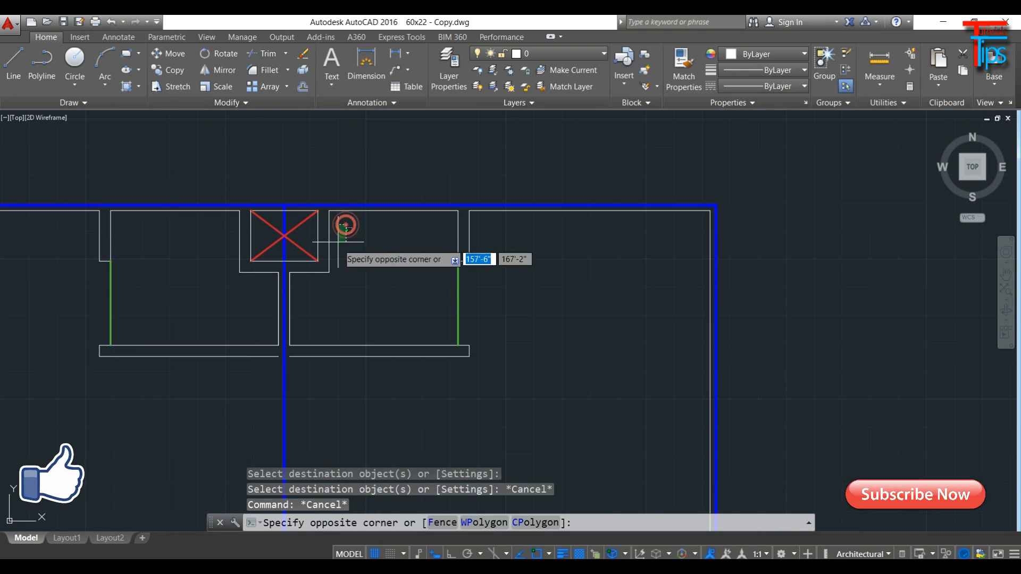
left_click(295, 293)
key("Delete")
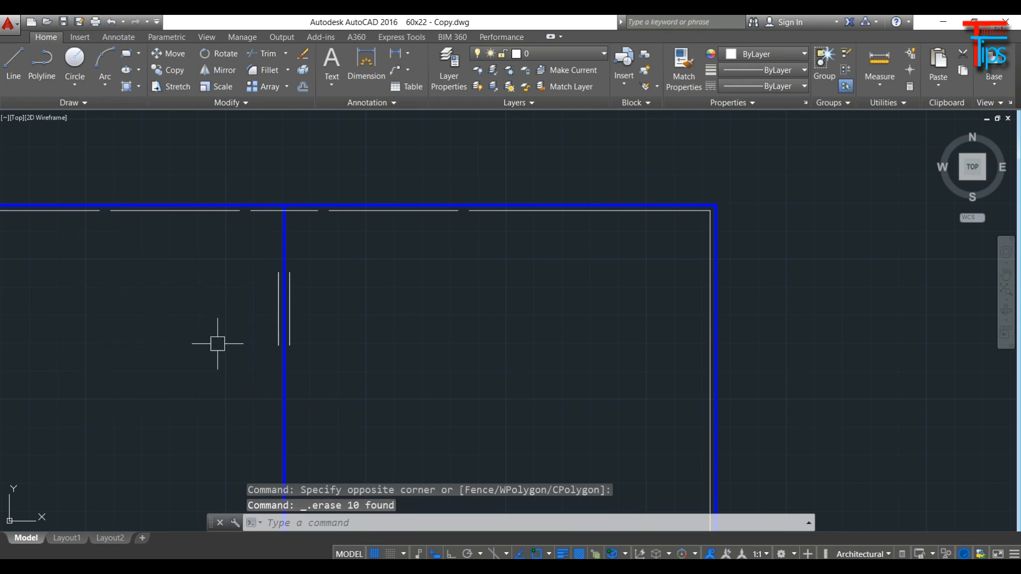
left_click(279, 319)
left_click(290, 303)
key("Delete")
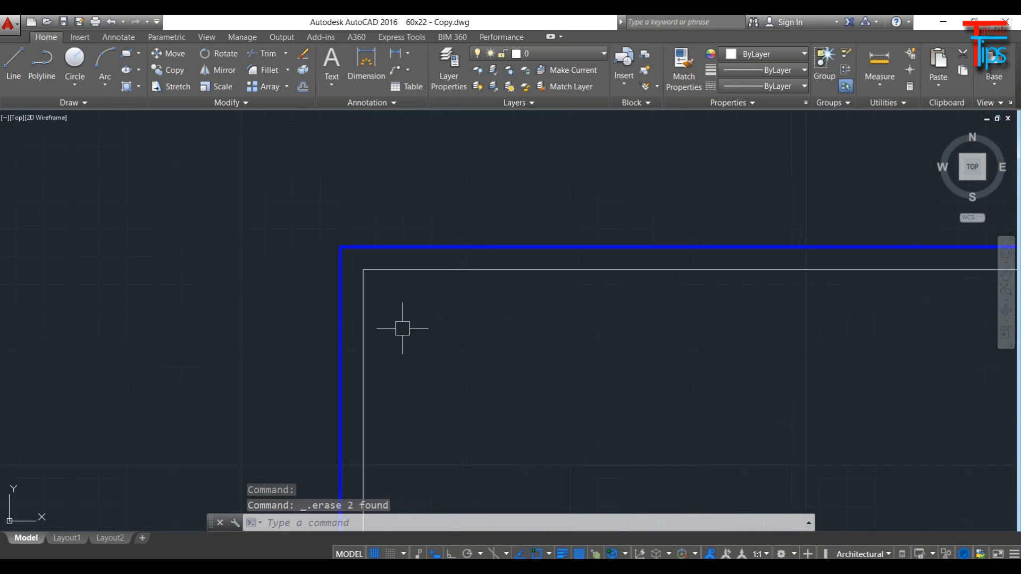
Erase the leftmost front column's outline and the green shutter line beside it.
left_click(520, 304)
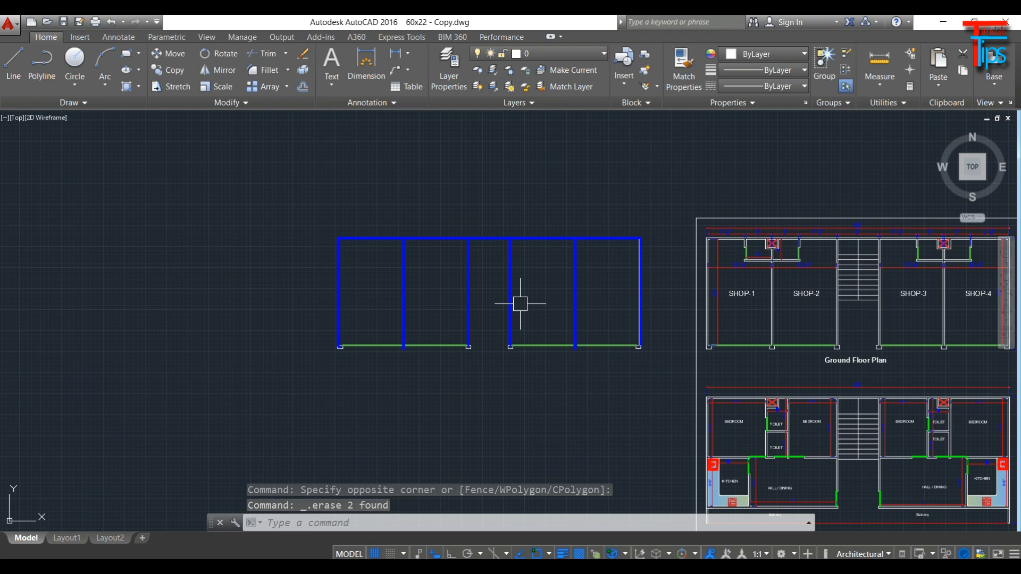
scroll(353, 356, "up", 5)
scroll(307, 362, "up", 4)
left_click(358, 278)
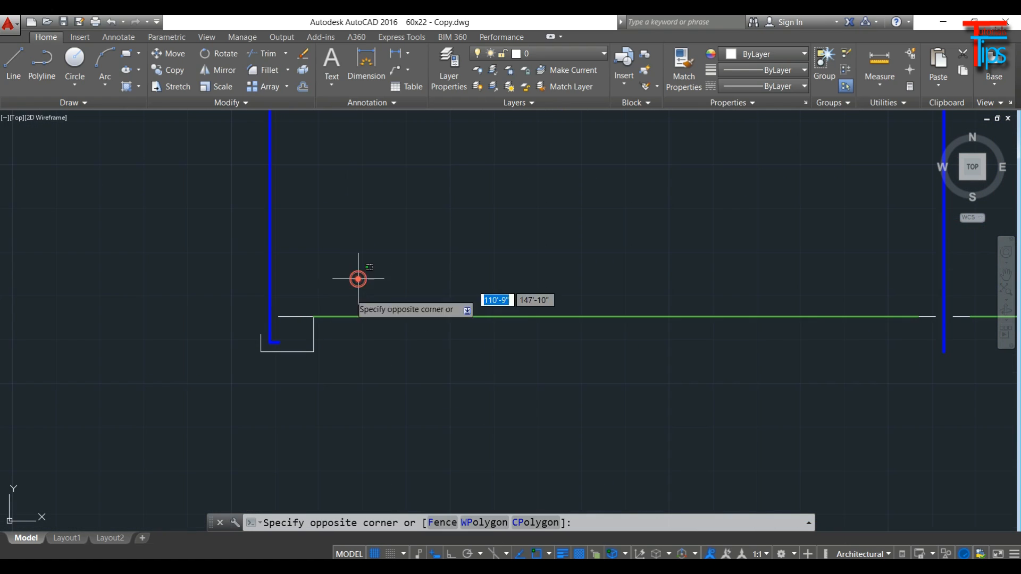
left_click(292, 383)
key("Delete")
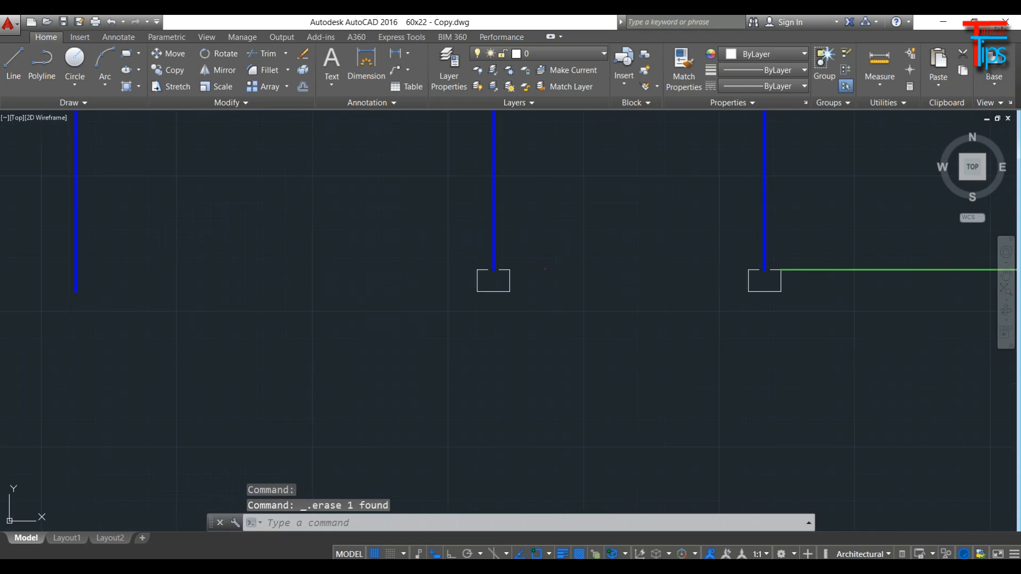
Erase the front column outlines at the lower ends of the two staircase walls, together with the green shutter line next to them.
left_click(545, 269)
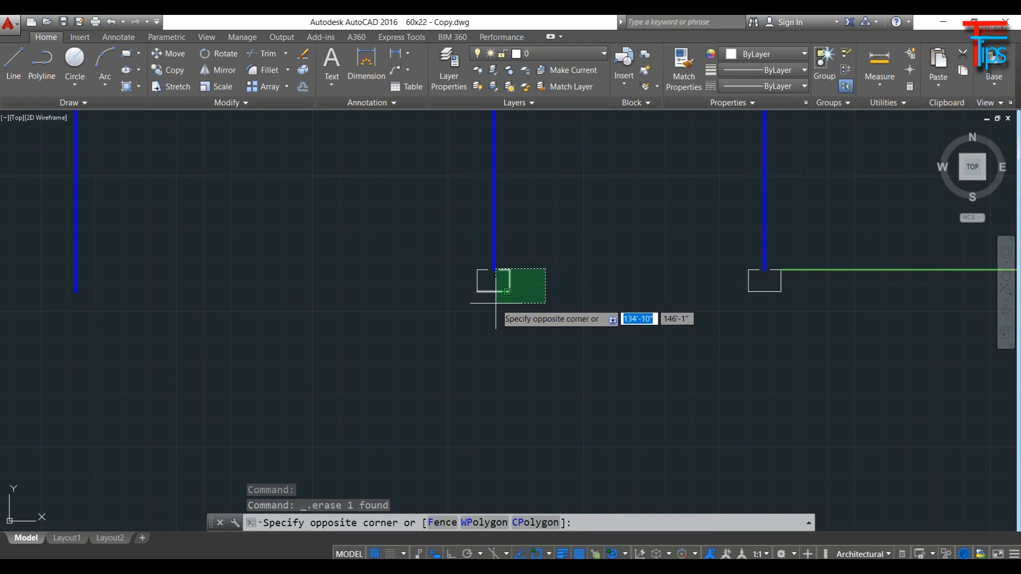
left_click(495, 303)
key("Delete")
left_click(480, 274)
key("Delete")
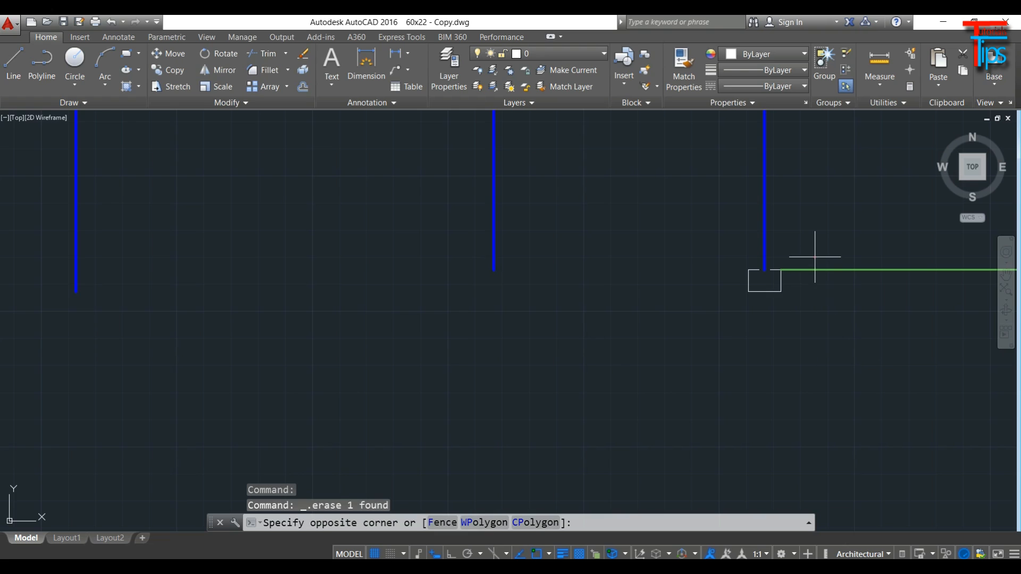
left_click(770, 307)
key("Delete")
left_click(725, 266)
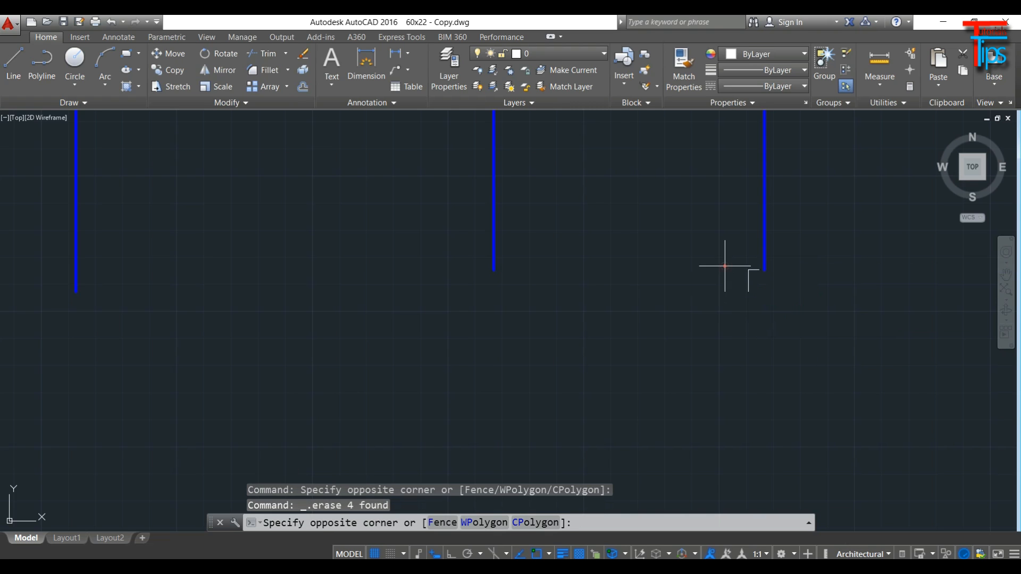
left_click(748, 274)
key("Delete")
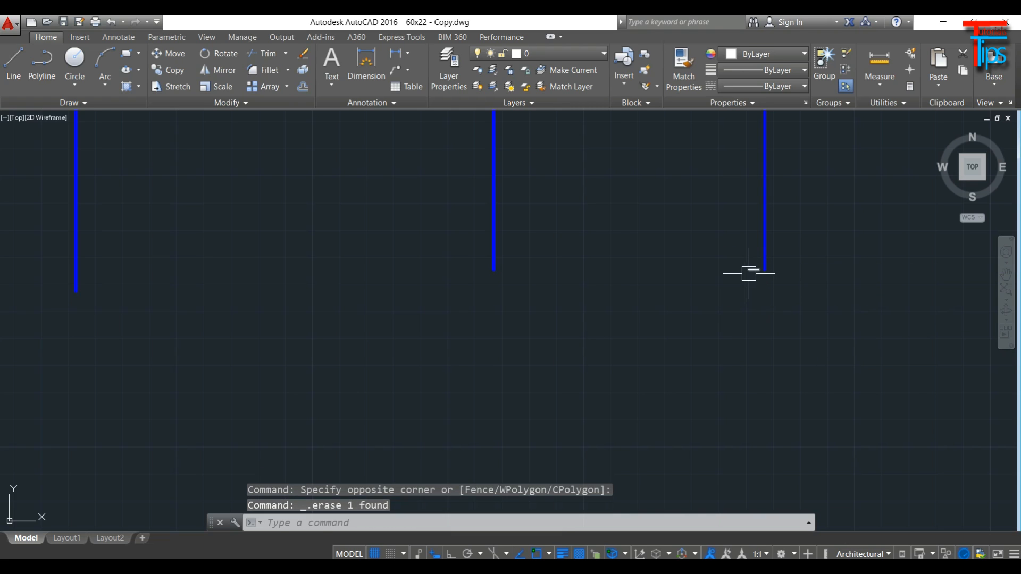
Erase the rightmost front column's outline, the last green shutter line and the inner line of the right outer wall.
left_click(910, 296)
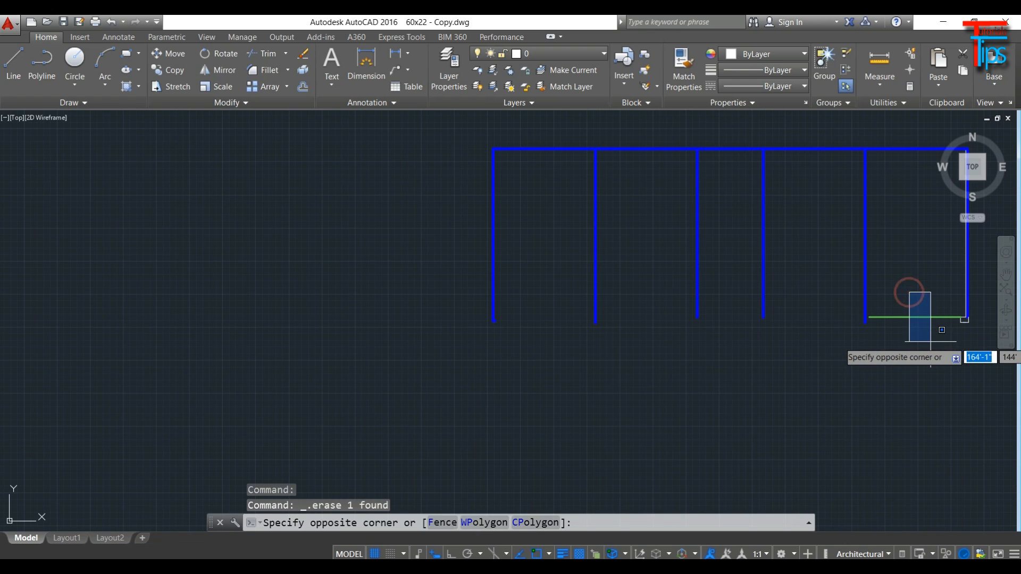
middle_click_drag(861, 377, 342, 347)
scroll(439, 253, "up", 6)
left_click(792, 316)
key("Delete")
scroll(738, 298, "down", 12)
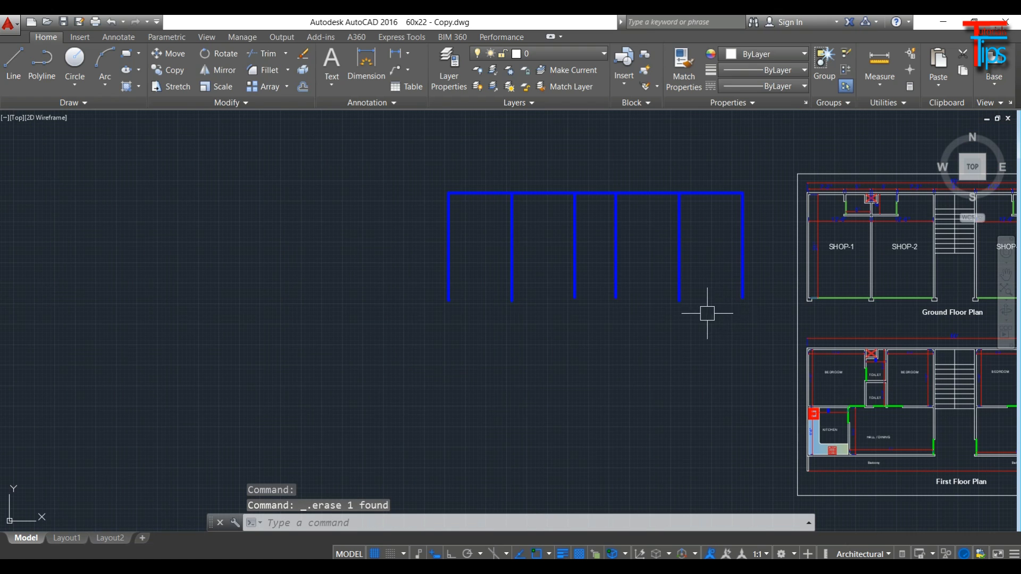
middle_click_drag(548, 364, 466, 370)
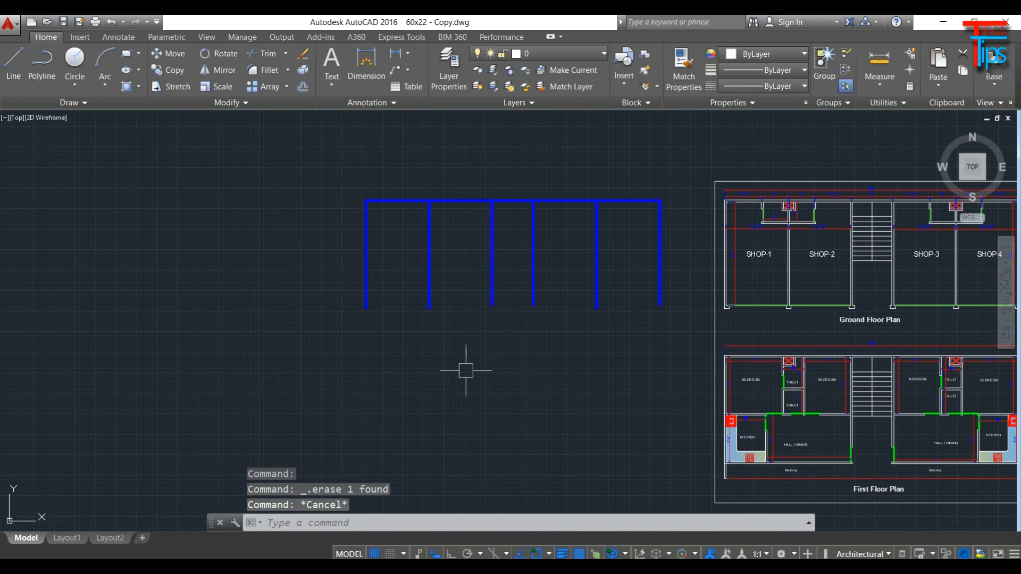
scroll(399, 314, "up", 8)
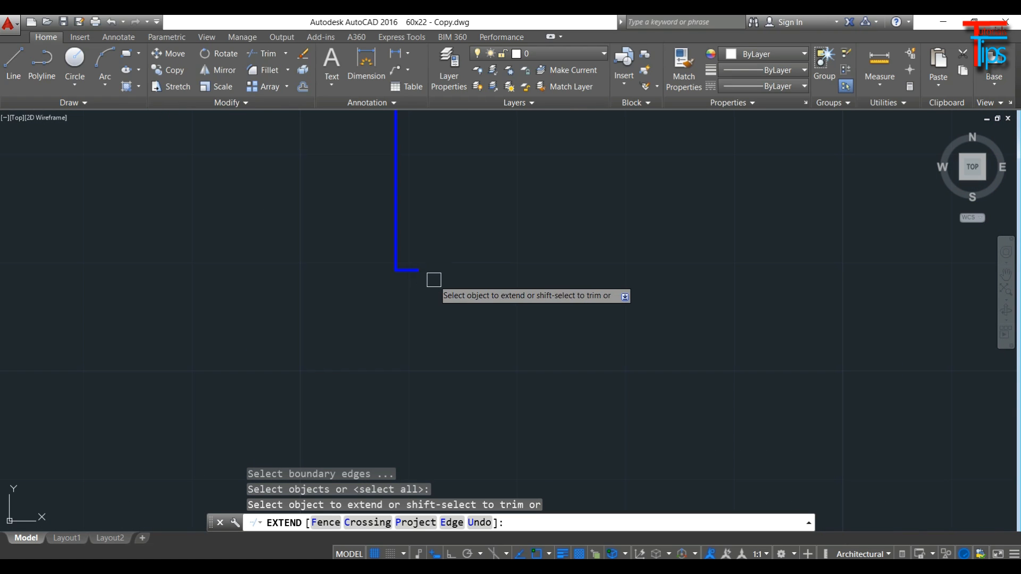
key("Escape")
key("Escape")
key("Escape")
key("Escape")
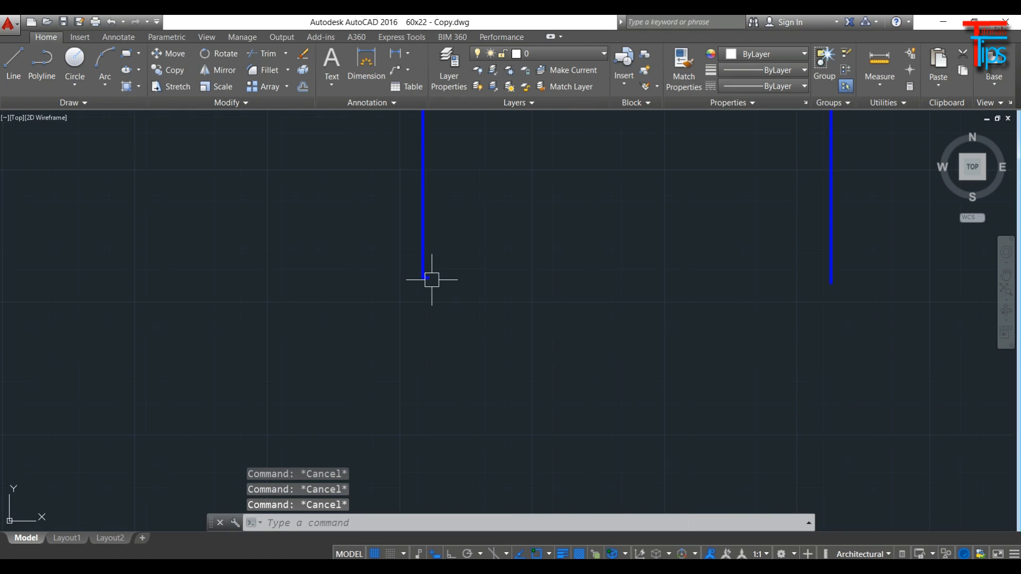
Stretch the lower end of the right outer wall line down past the level of the front edge.
scroll(432, 280, "down", 8)
scroll(718, 274, "up", 6)
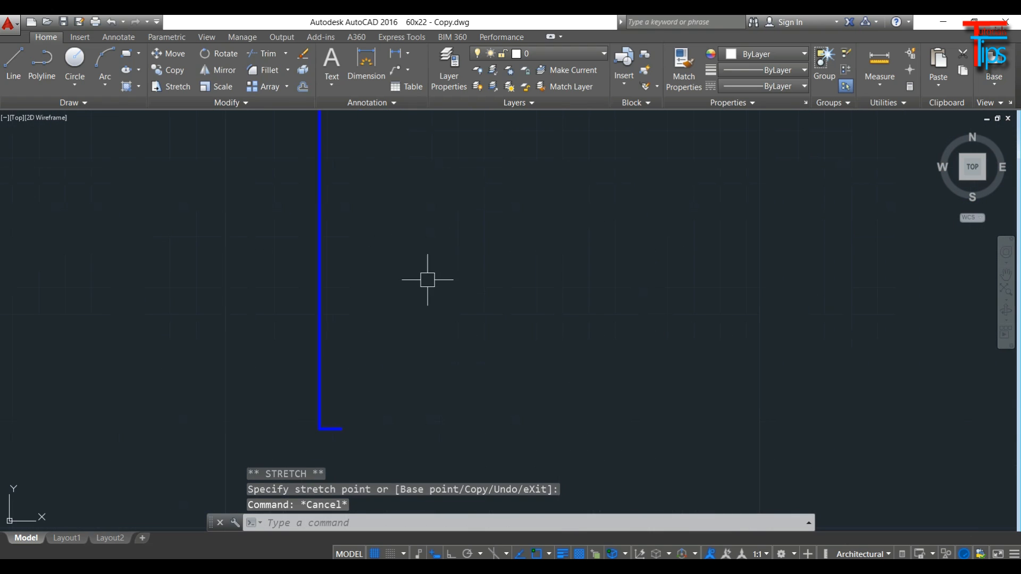
key("Escape")
key("Escape")
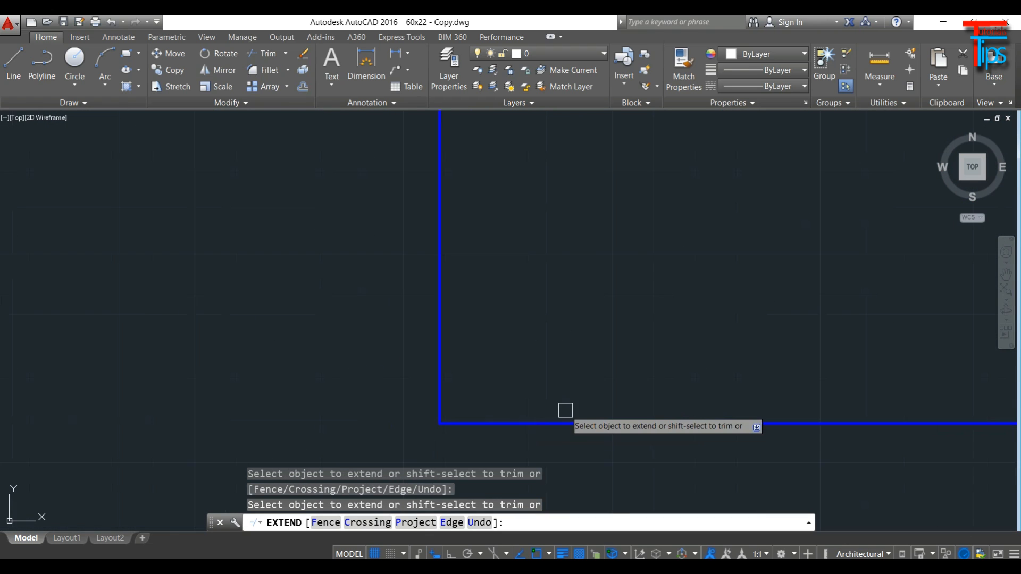
Extend the short bottom segment of the blue outer line across the front to the right outer wall line.
scroll(565, 413, "down", 5)
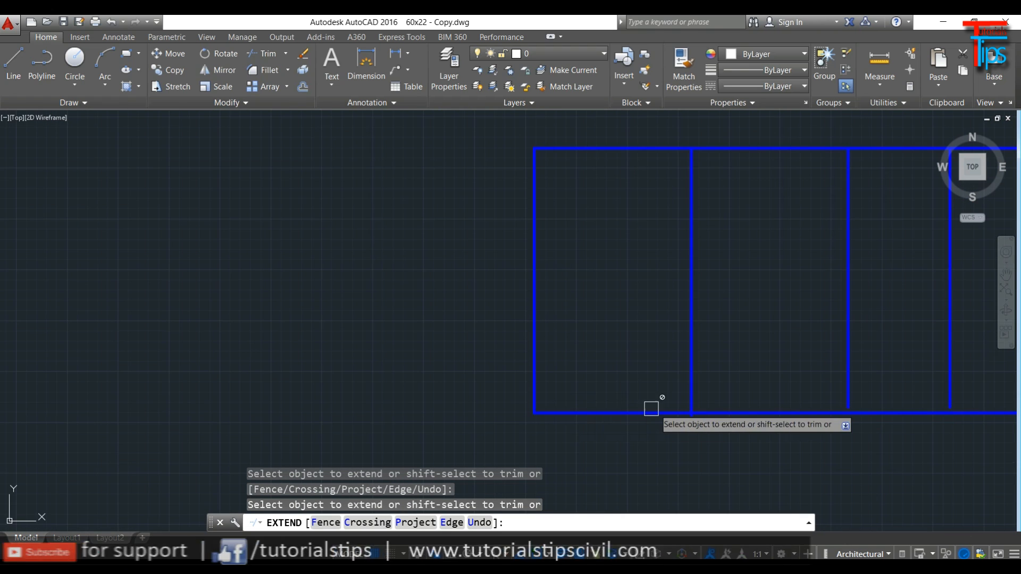
scroll(778, 372, "up", 4)
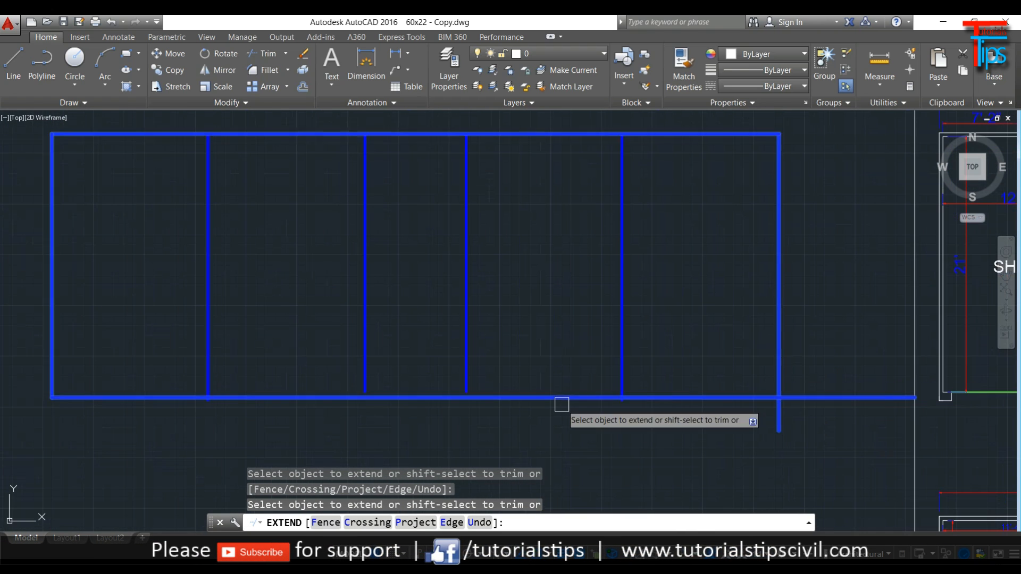
scroll(619, 399, "up", 4)
scroll(724, 401, "down", 5)
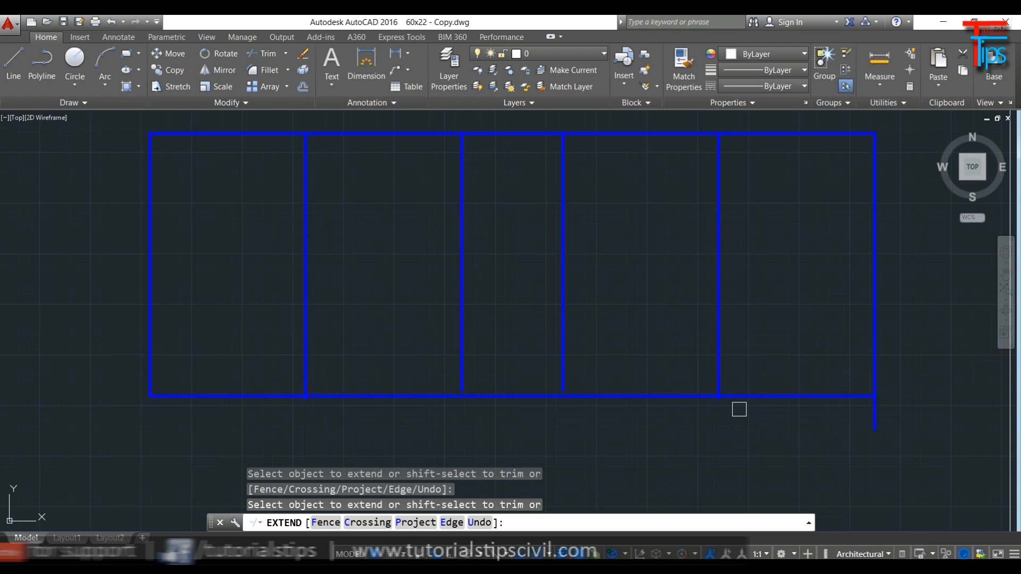
key("Escape")
key("Escape")
Trim the ends of the right outer wall and both duct wall lines that project below the front line.
type("tr")
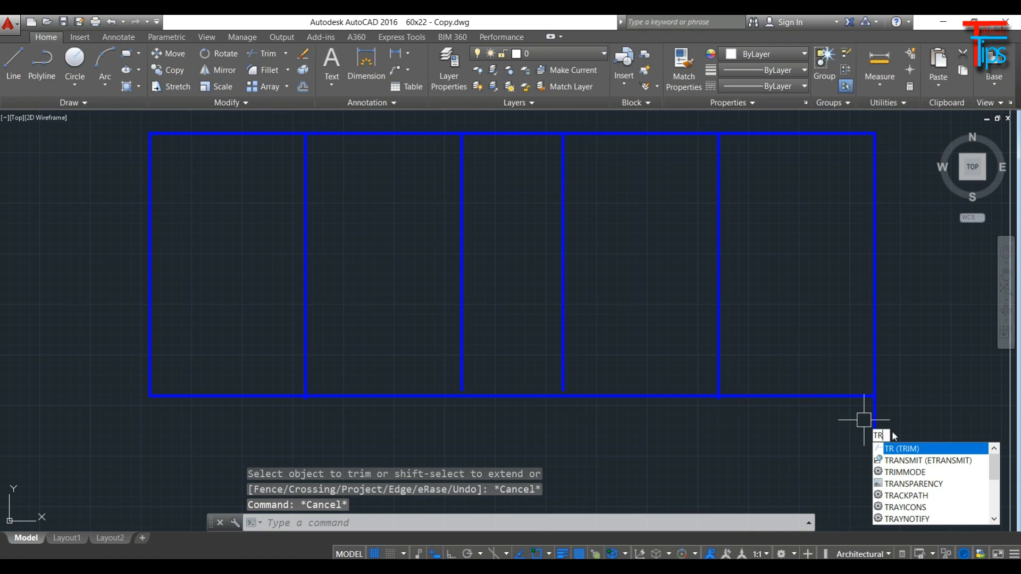
key("Return")
key("Return")
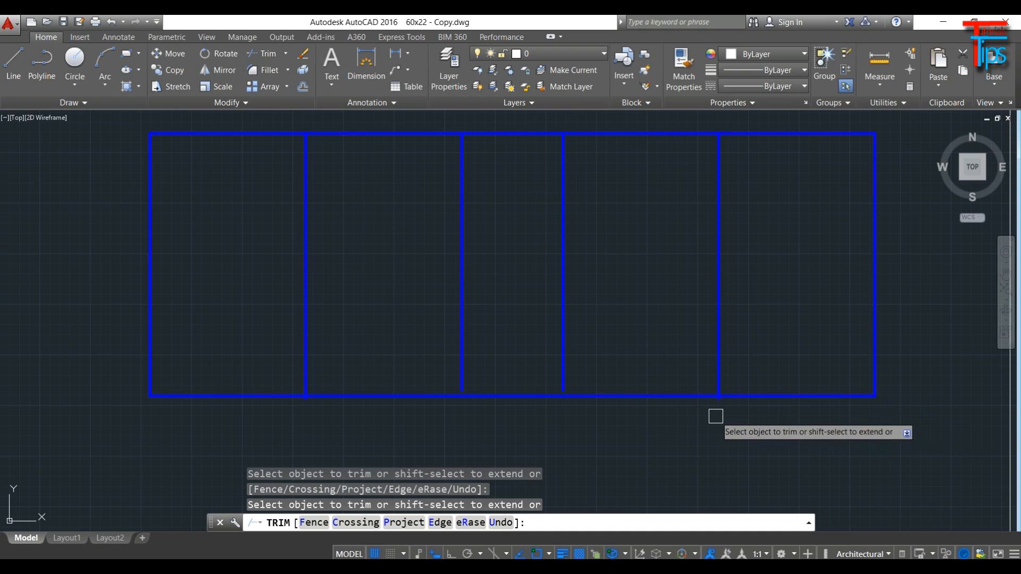
scroll(721, 408, "up", 8)
scroll(732, 390, "down", 4)
scroll(385, 347, "down", 4)
middle_click_drag(181, 301, 467, 286)
scroll(377, 356, "up", 6)
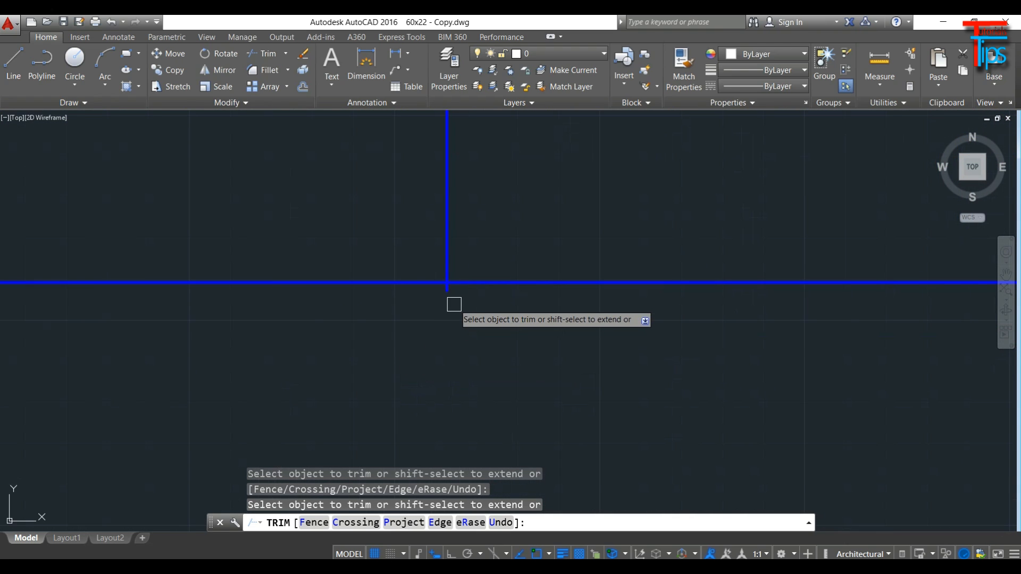
scroll(445, 291, "down", 3)
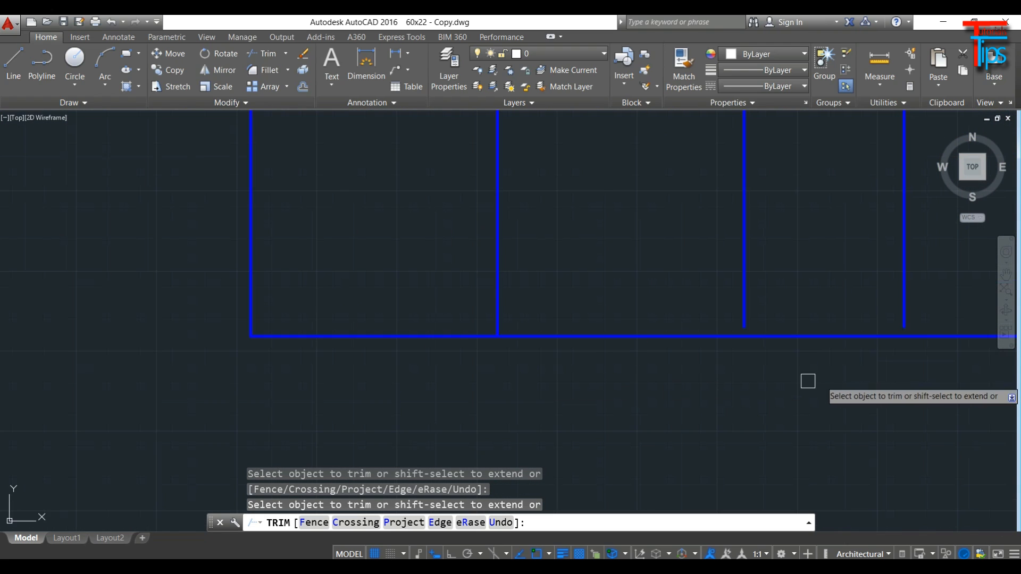
Extend the two staircase wall centre lines down to the blue front line.
left_click(497, 307, "shift")
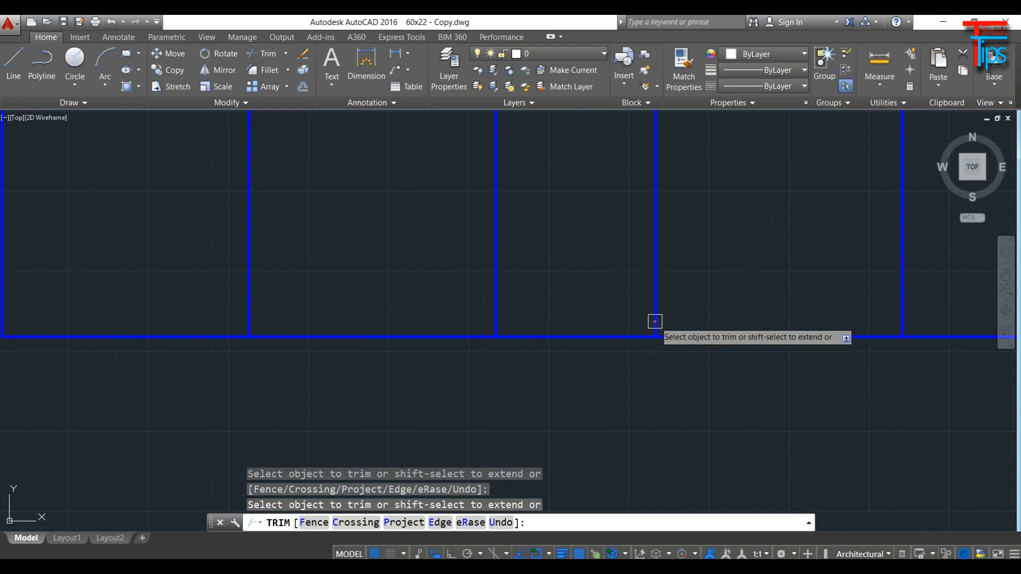
scroll(776, 412, "down", 8)
key("Escape")
key("Escape")
key("Escape")
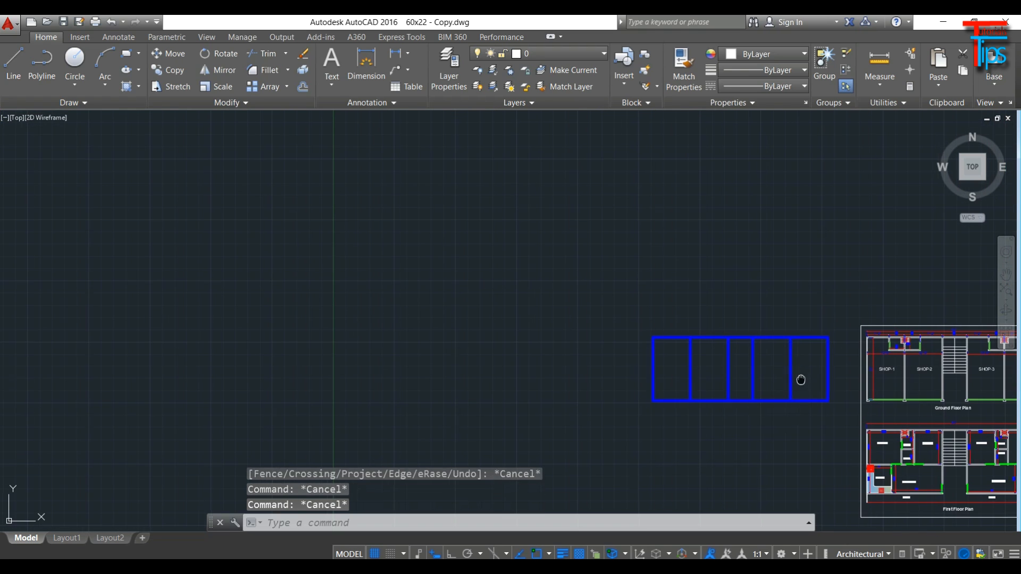
middle_click_drag(800, 380, 619, 354)
key("Escape")
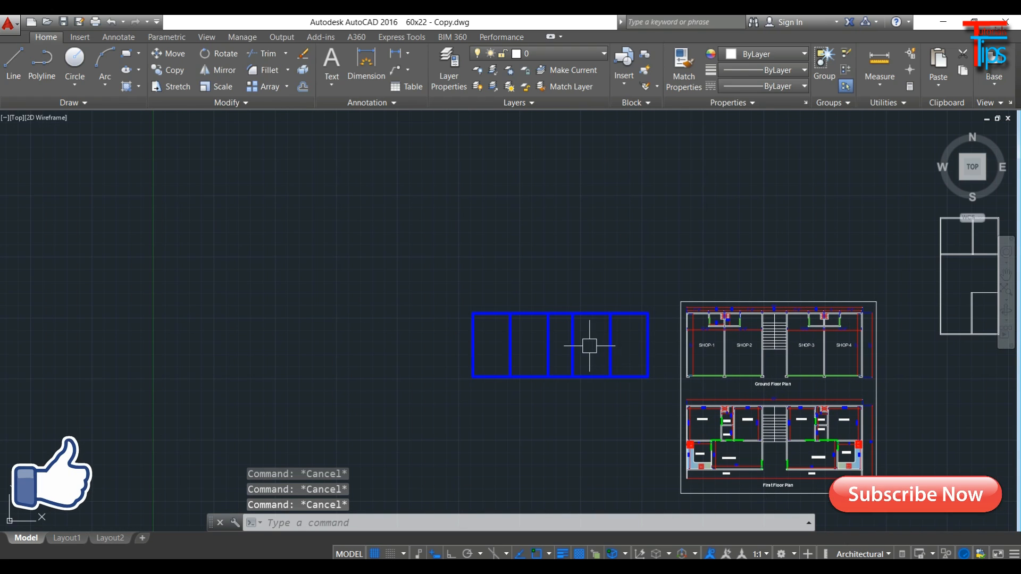
Draw a horizontal line from the midpoint of the left outer wall line to the midpoint of the right outer wall line.
scroll(510, 316, "up", 5)
scroll(615, 421, "down", 5)
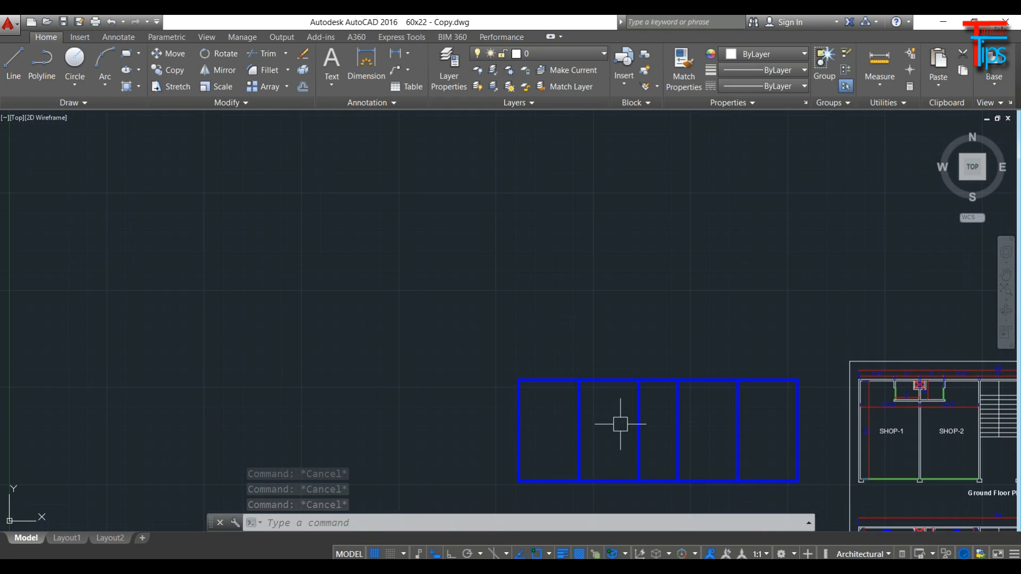
middle_click_drag(617, 421, 515, 380)
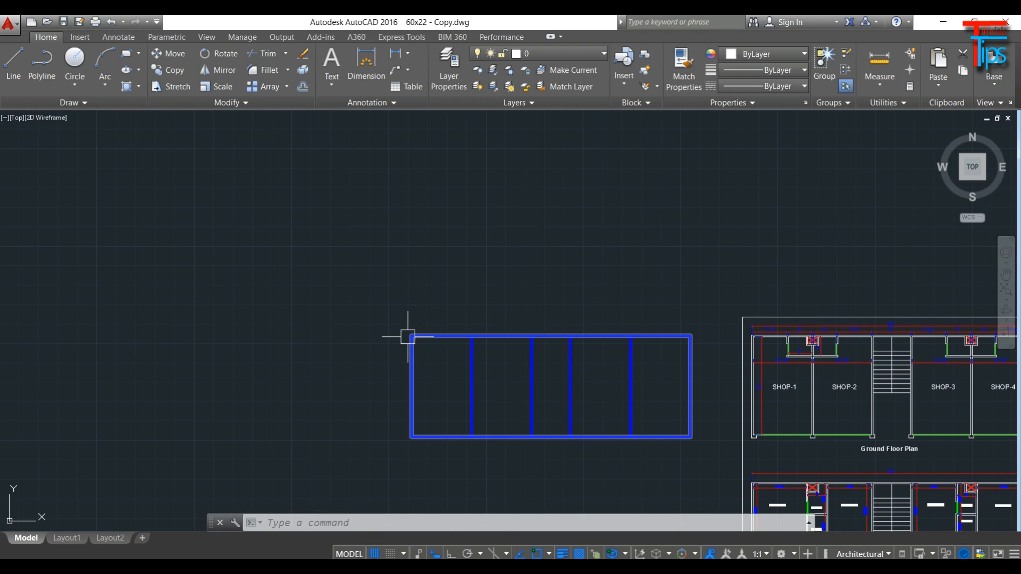
scroll(407, 336, "up", 2)
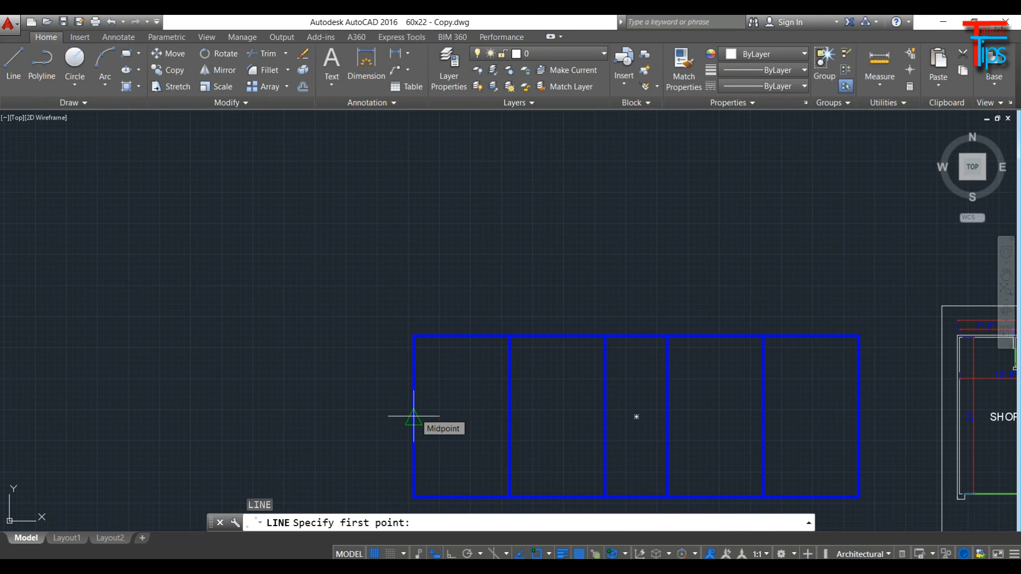
left_click(413, 416)
left_click(858, 417)
key("Escape")
key("Escape")
key("Escape")
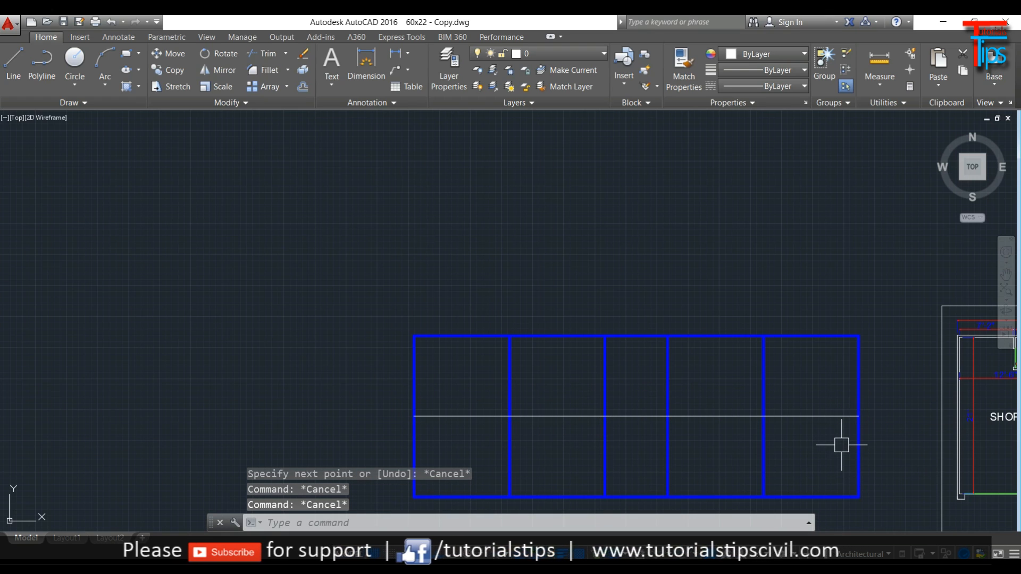
Match the new horizontal middle line to the properties of a blue vertical wall line.
type("m")
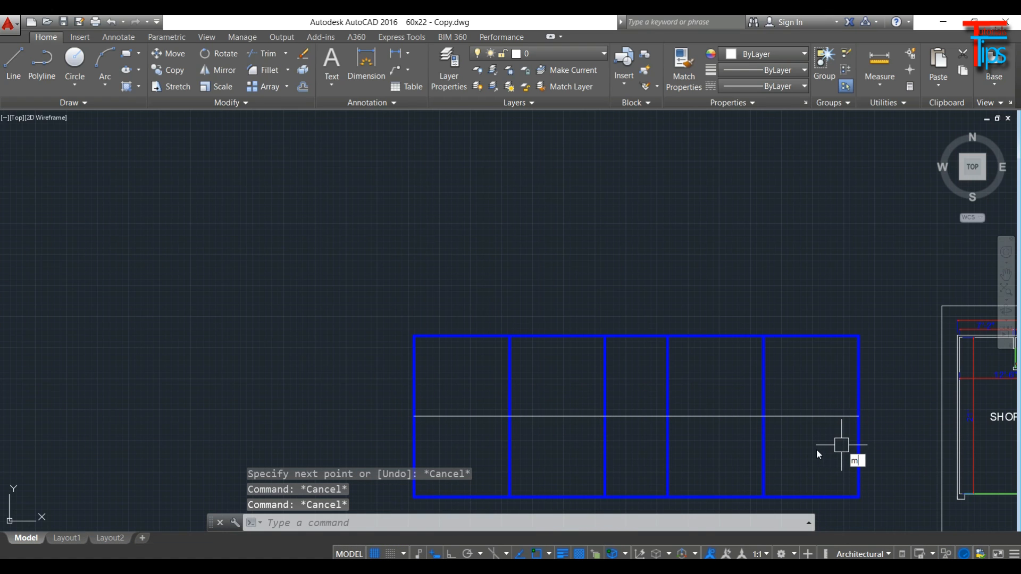
type("a")
key("Return")
left_click(761, 397)
left_click(787, 416)
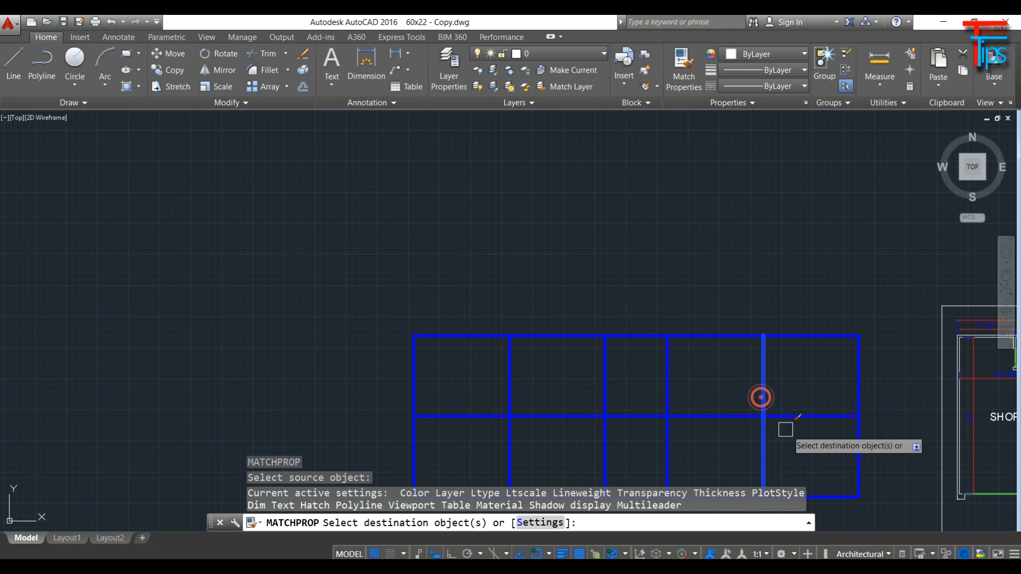
left_click(793, 422)
key("Escape")
key("Escape")
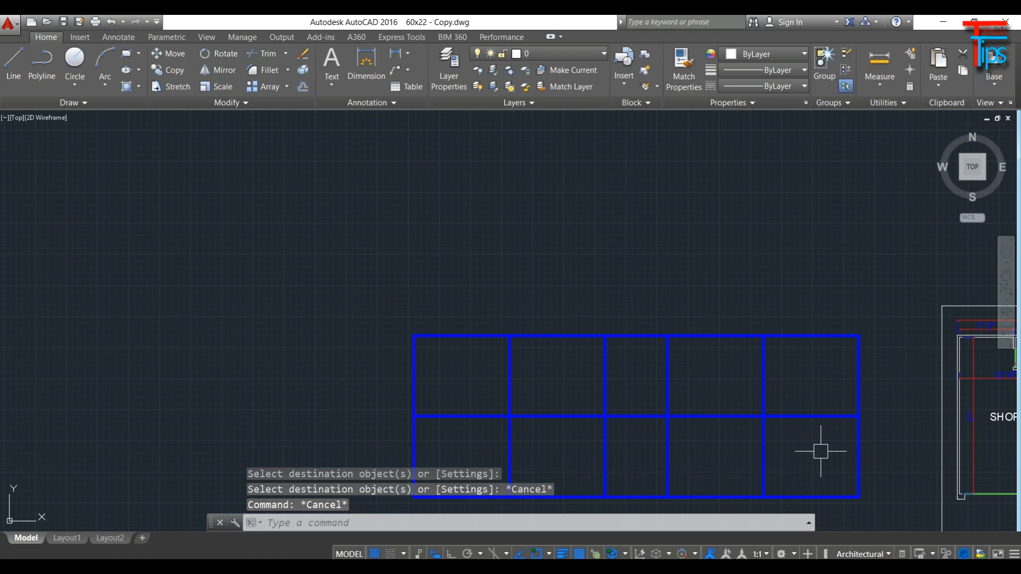
Compare the blue centre-line plan with the ground floor plan, examining the wall corner at the front of SHOP-1.
scroll(666, 333, "down", 4)
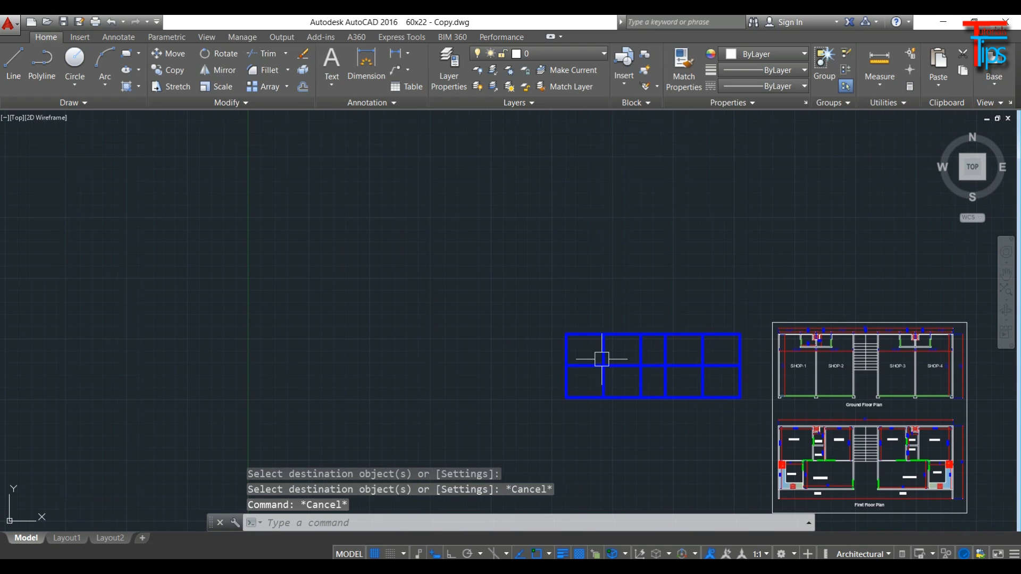
scroll(834, 362, "up", 4)
middle_click_drag(845, 372, 608, 324)
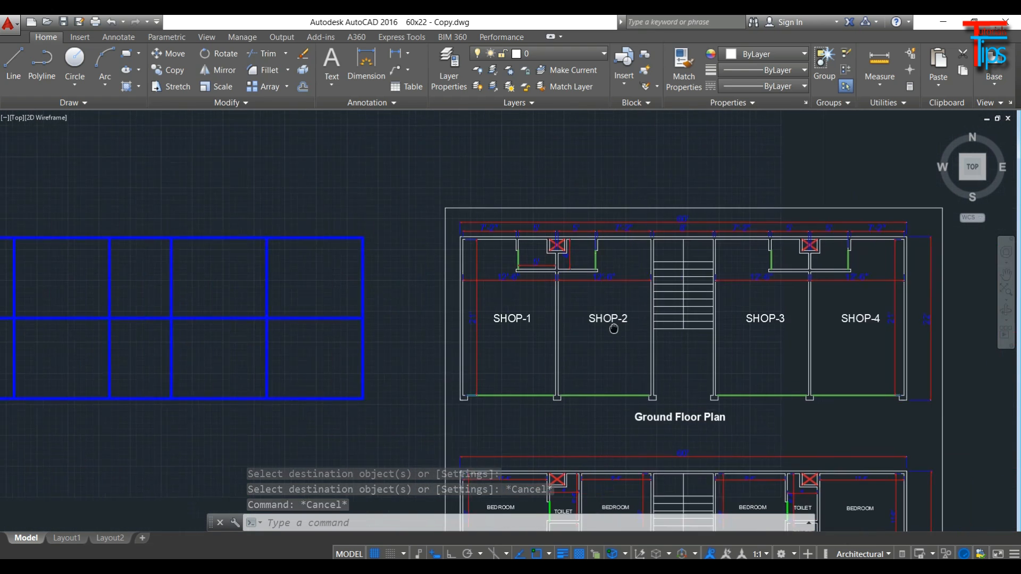
scroll(604, 324, "down", 2)
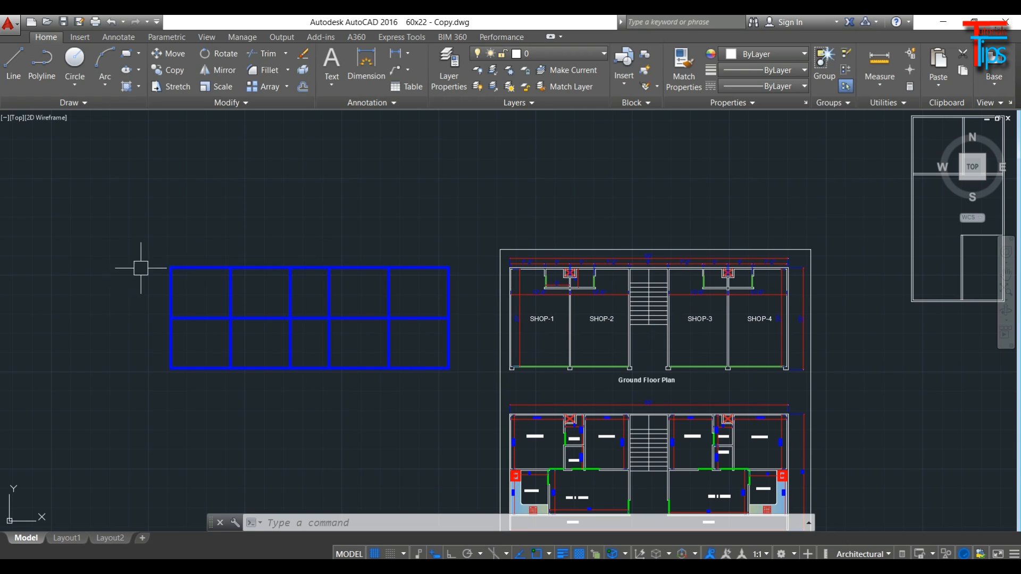
scroll(154, 276, "up", 4)
scroll(185, 276, "down", 4)
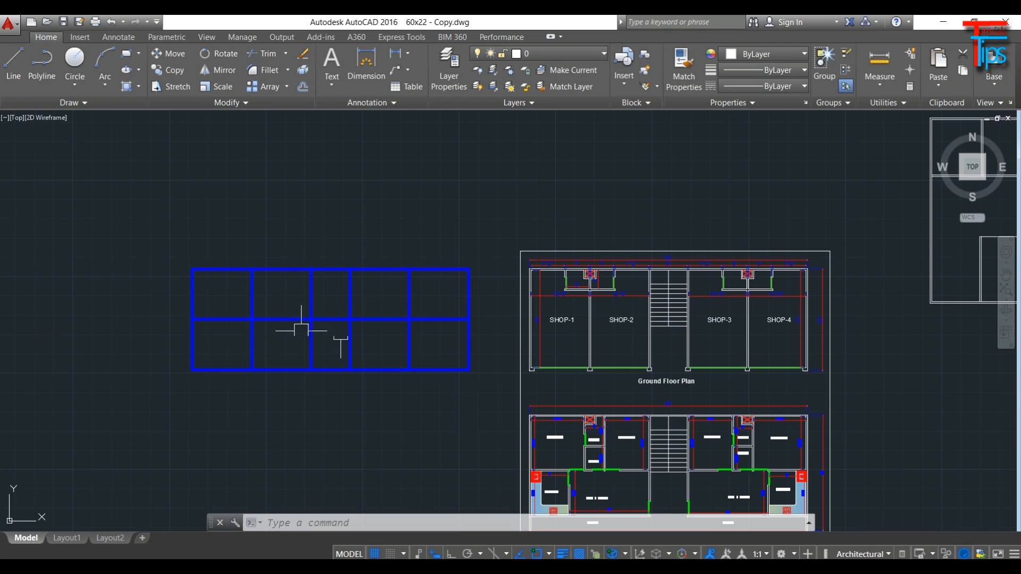
scroll(543, 345, "up", 4)
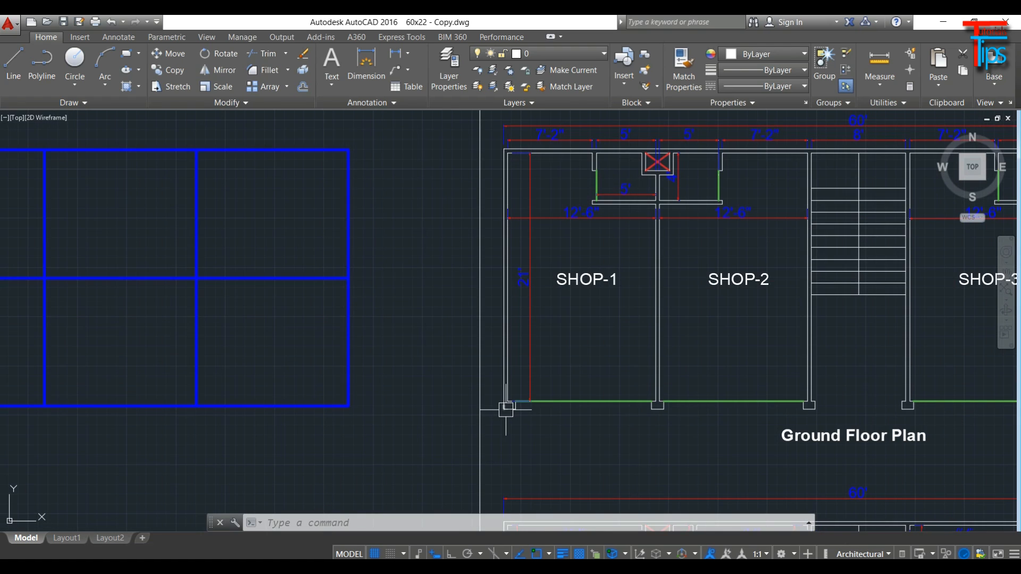
scroll(506, 409, "up", 4)
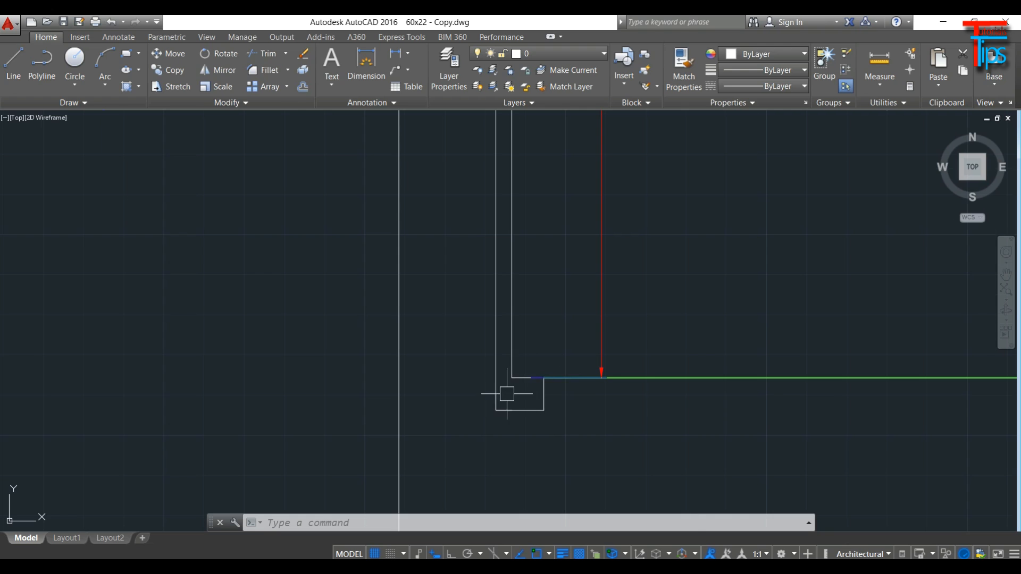
scroll(507, 394, "down", 5)
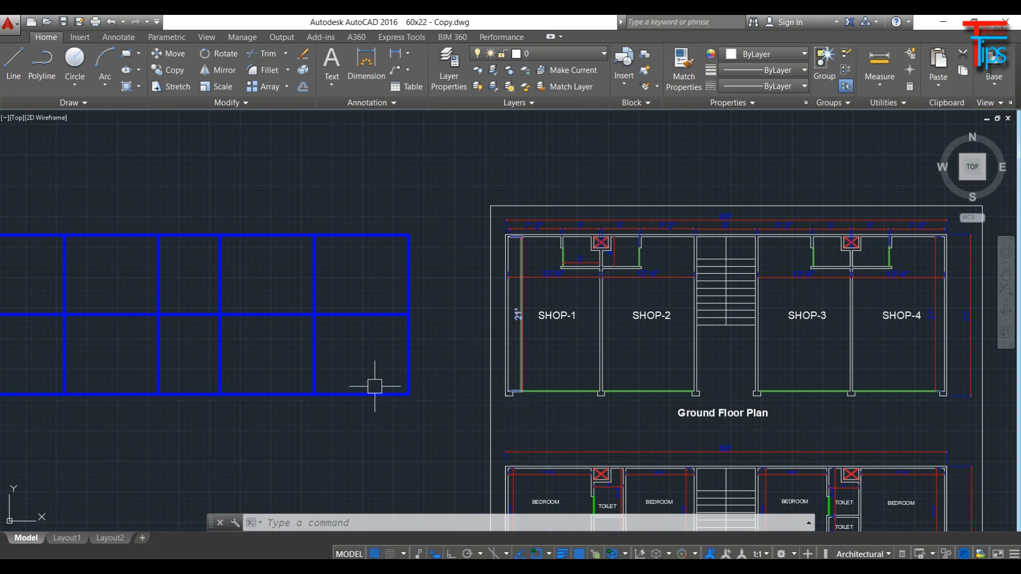
middle_click_drag(375, 380, 512, 382)
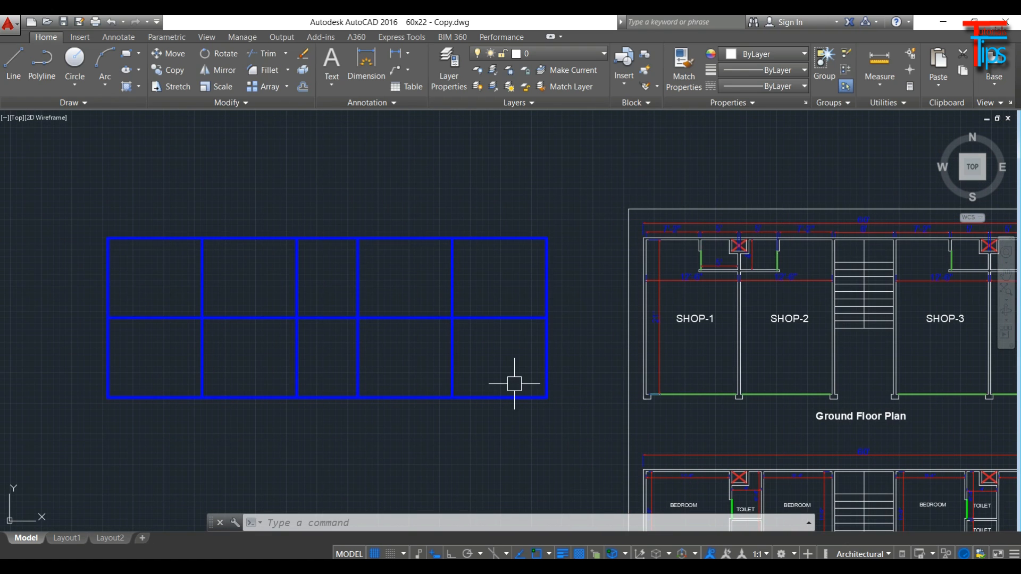
scroll(568, 401, "up", 6)
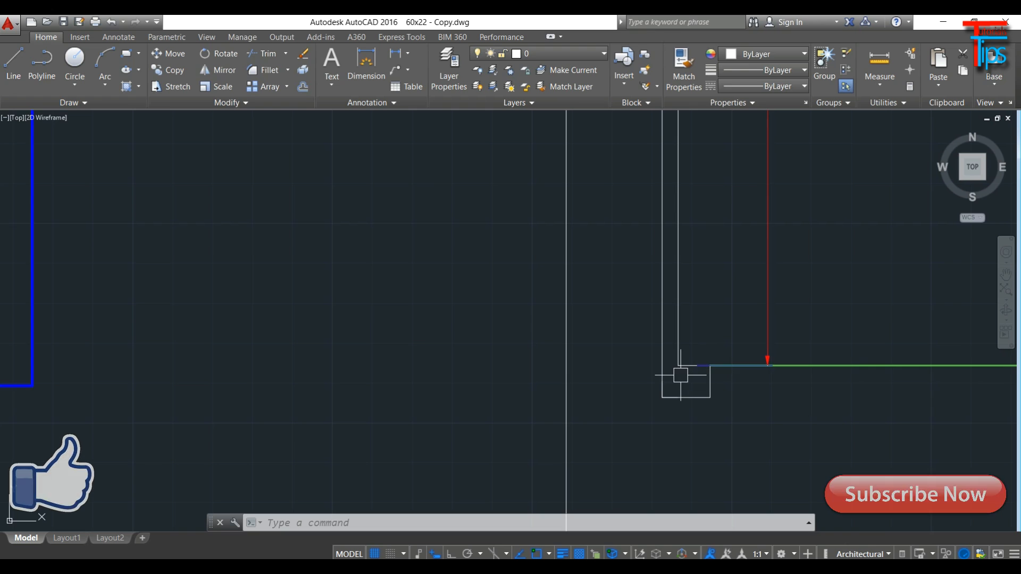
scroll(683, 385, "down", 7)
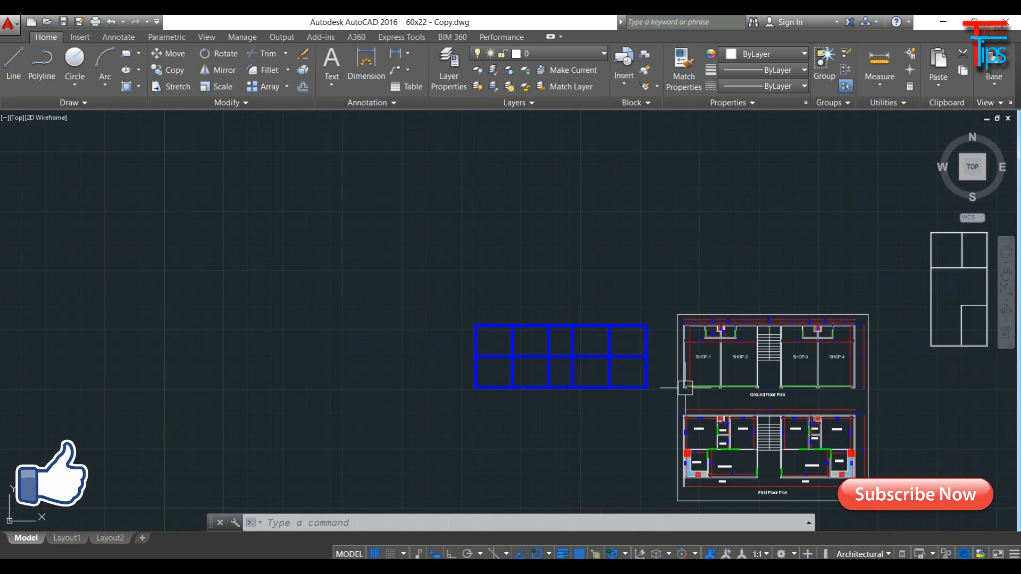
scroll(622, 355, "up", 4)
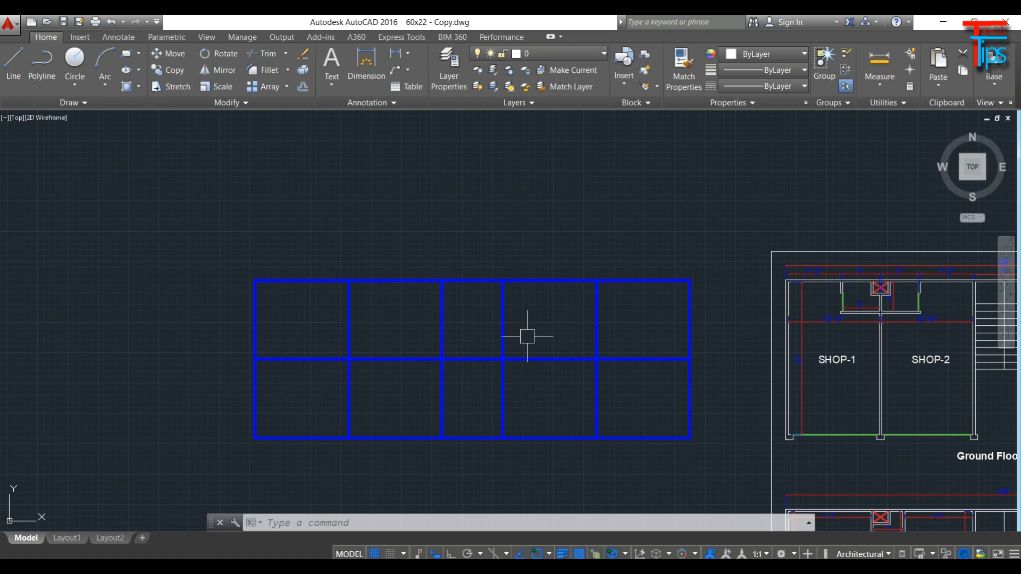
key("Escape")
key("Escape")
key("Escape")
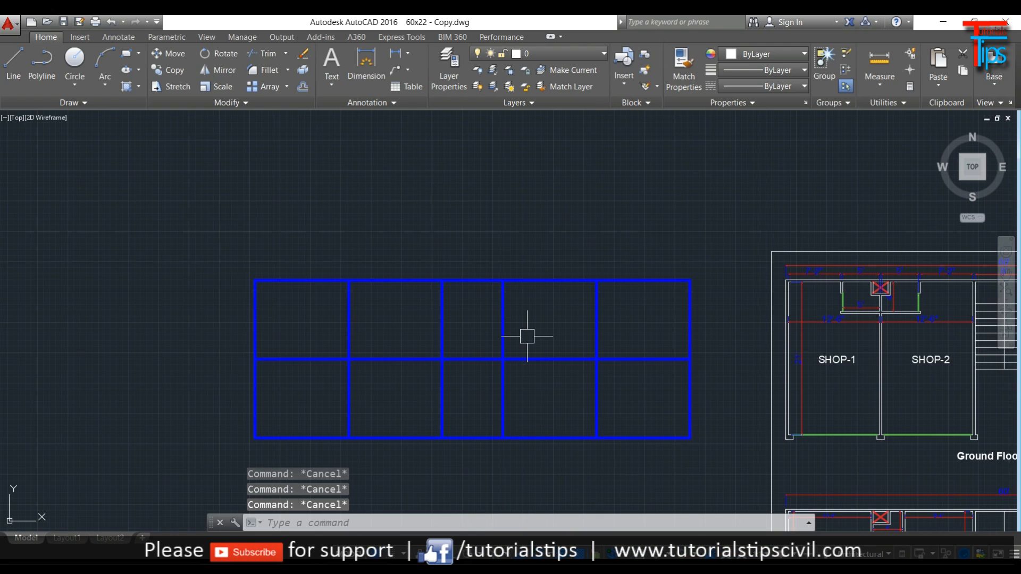
Look over the floor plans and the other house drawings beside the centre-line plan.
scroll(527, 336, "down", 2)
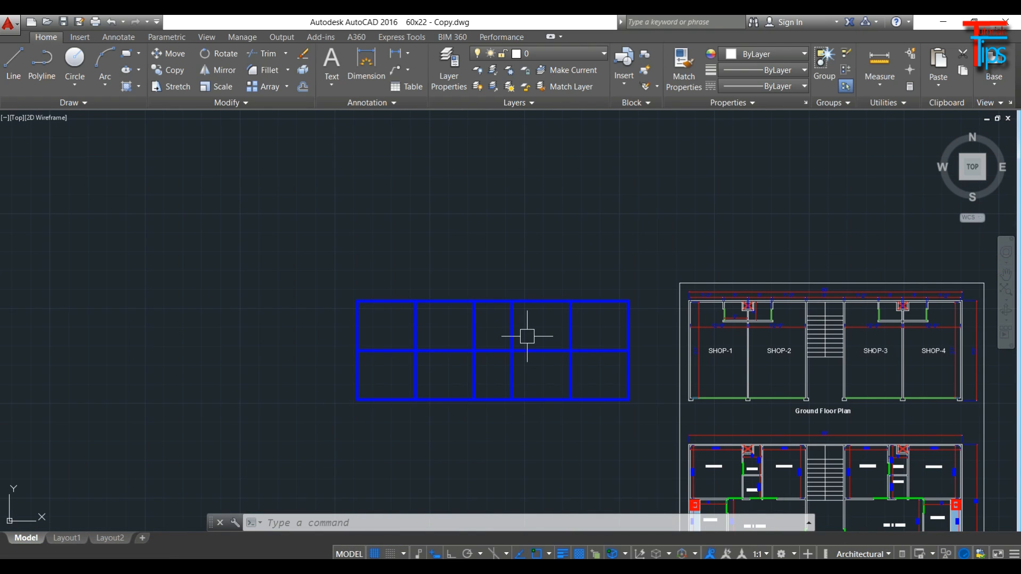
scroll(527, 336, "down", 2)
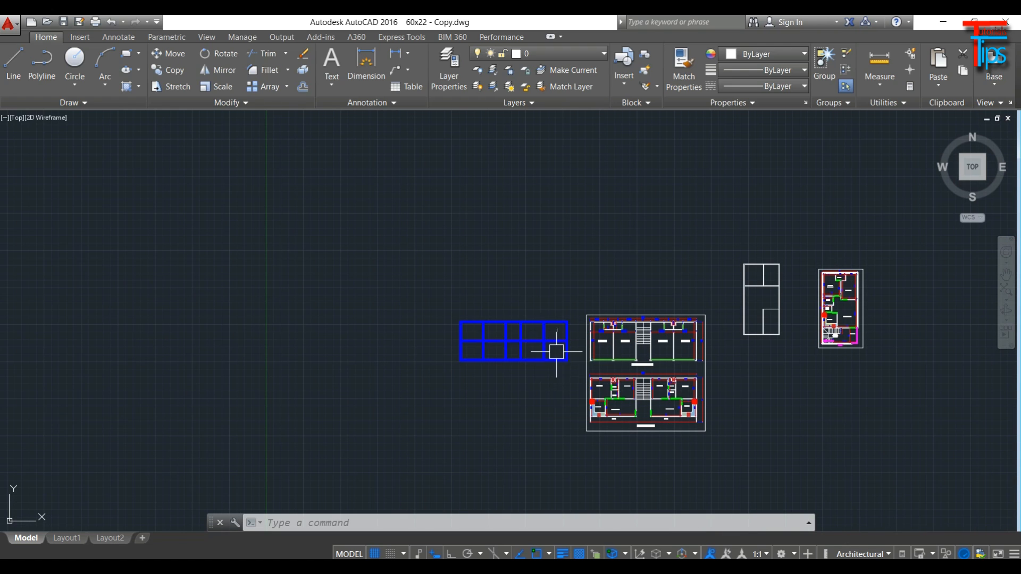
scroll(557, 348, "up", 3)
scroll(446, 318, "down", 2)
scroll(570, 388, "up", 2)
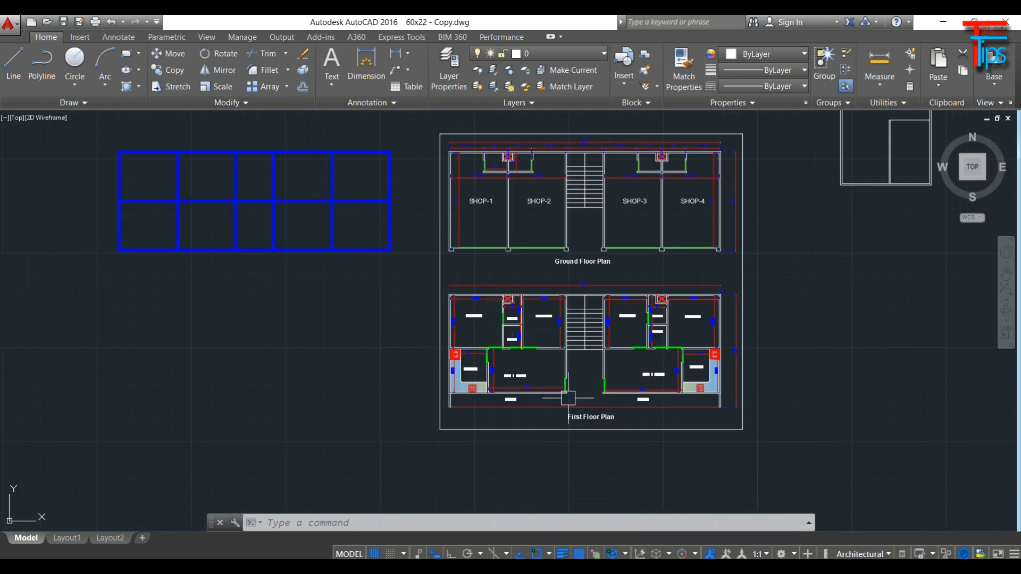
scroll(598, 377, "down", 2)
scroll(788, 298, "up", 3)
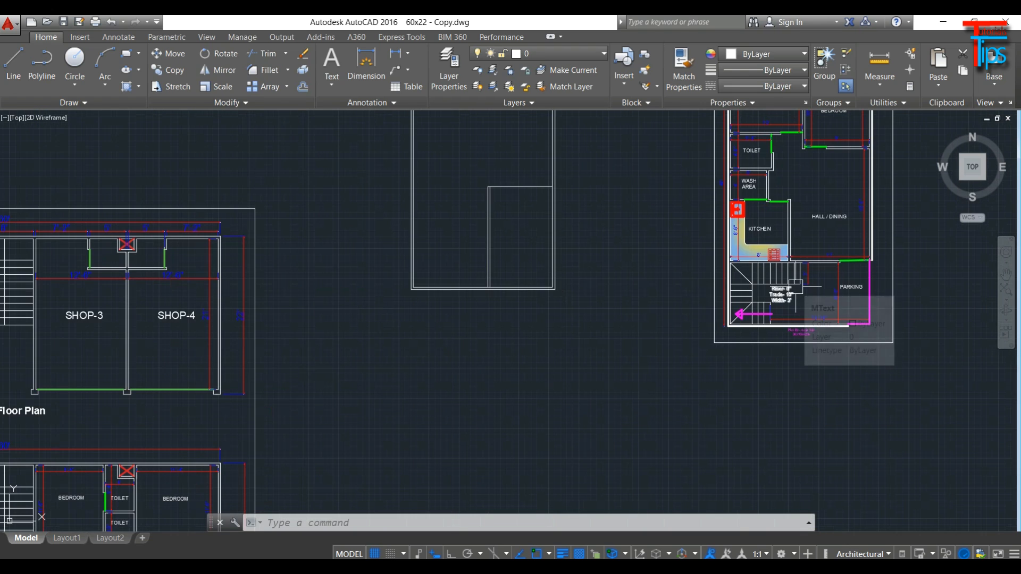
scroll(796, 288, "down", 3)
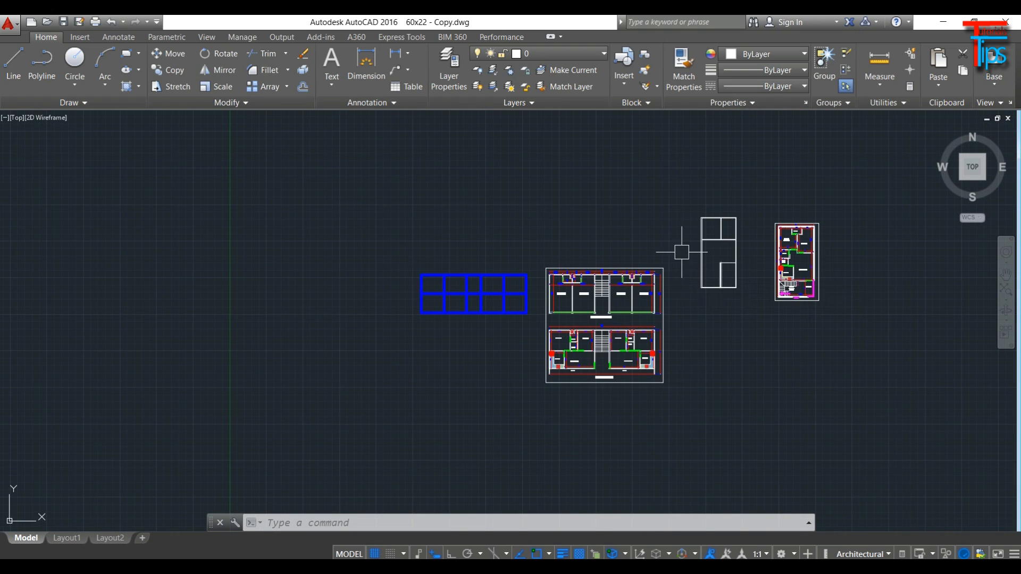
left_click(537, 212)
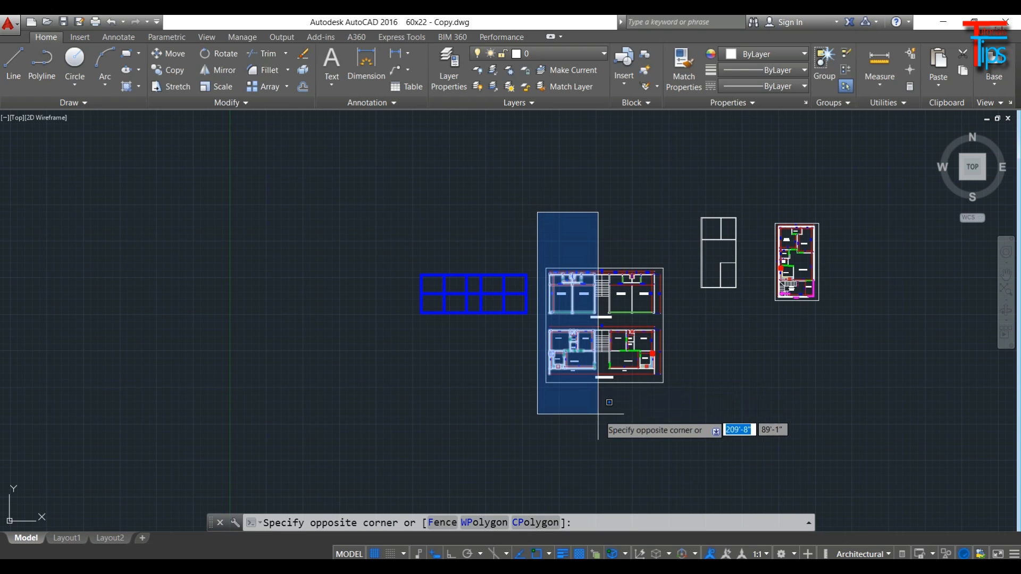
key("Escape")
key("Escape")
key("Escape")
Delete the original floor plans and the other house drawings, keeping only the blue centre-line plan.
scroll(591, 311, "up", 4)
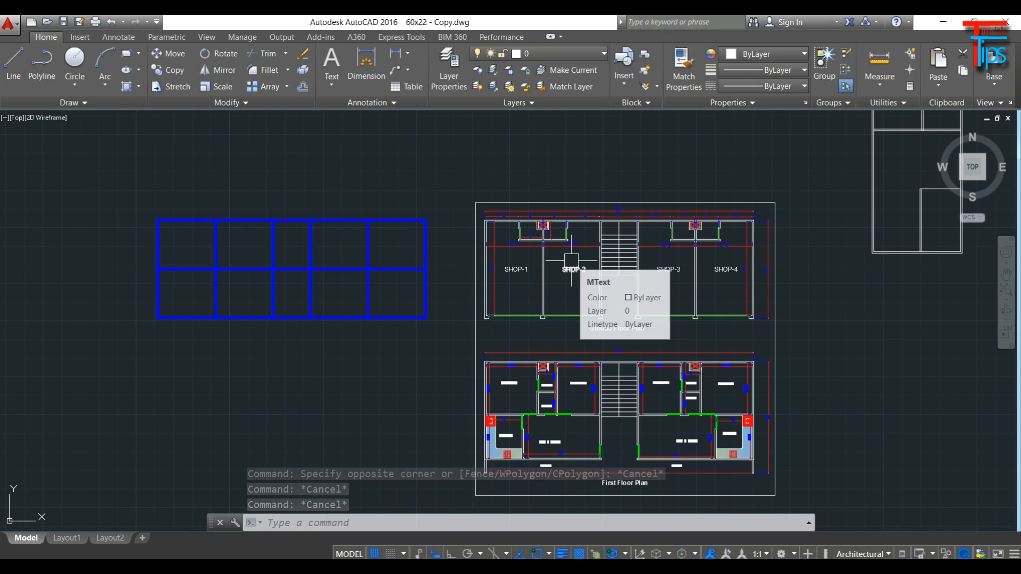
scroll(572, 263, "down", 2)
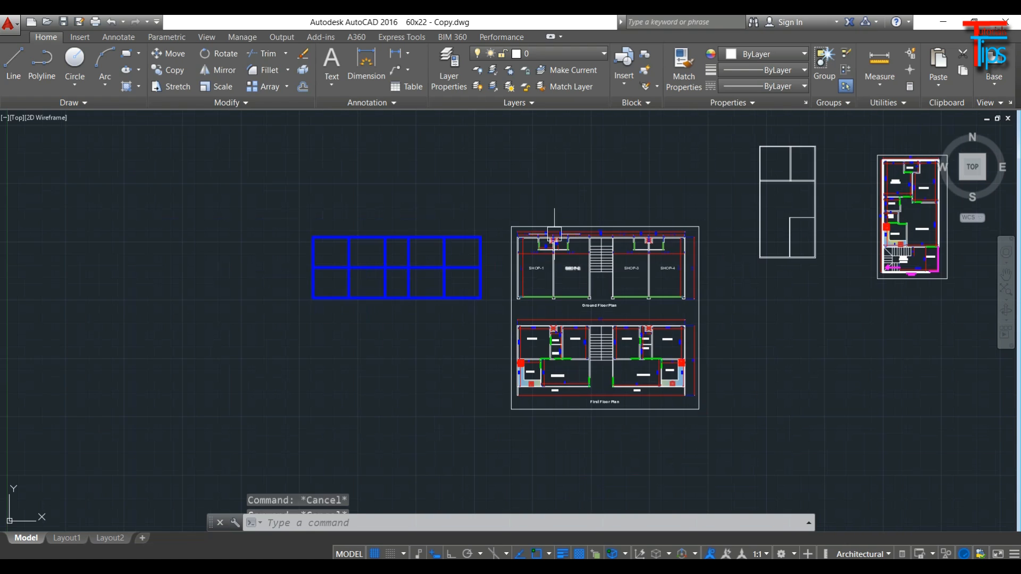
scroll(481, 146, "down", 4)
left_click(486, 148)
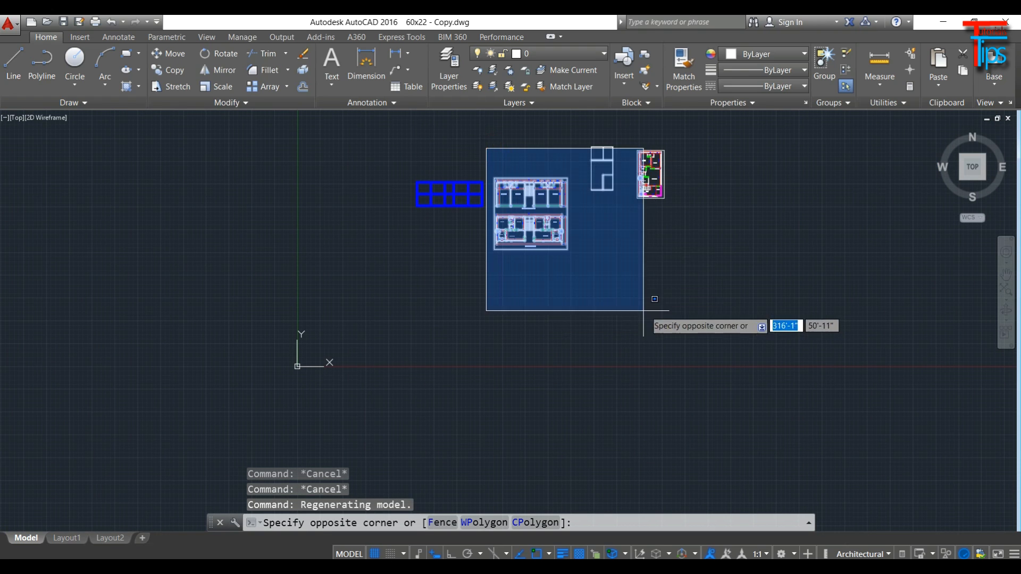
left_click(734, 323)
key("Delete")
left_click(558, 230)
key("Delete")
key("Escape")
key("Escape")
key("Escape")
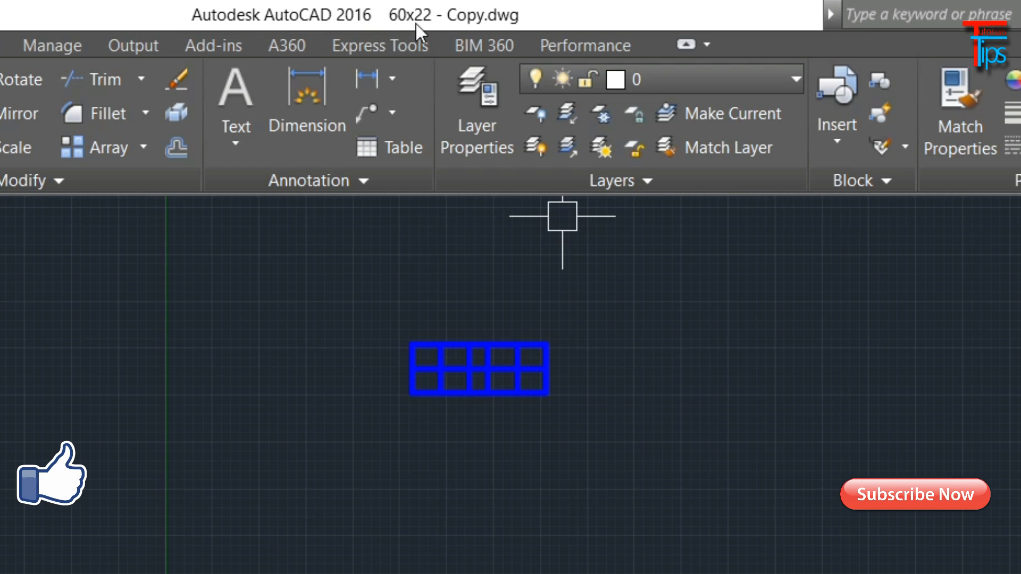
Add a linear dimension above the centre-line plan spanning its full length between the two upper outer corners.
scroll(441, 292, "up", 6)
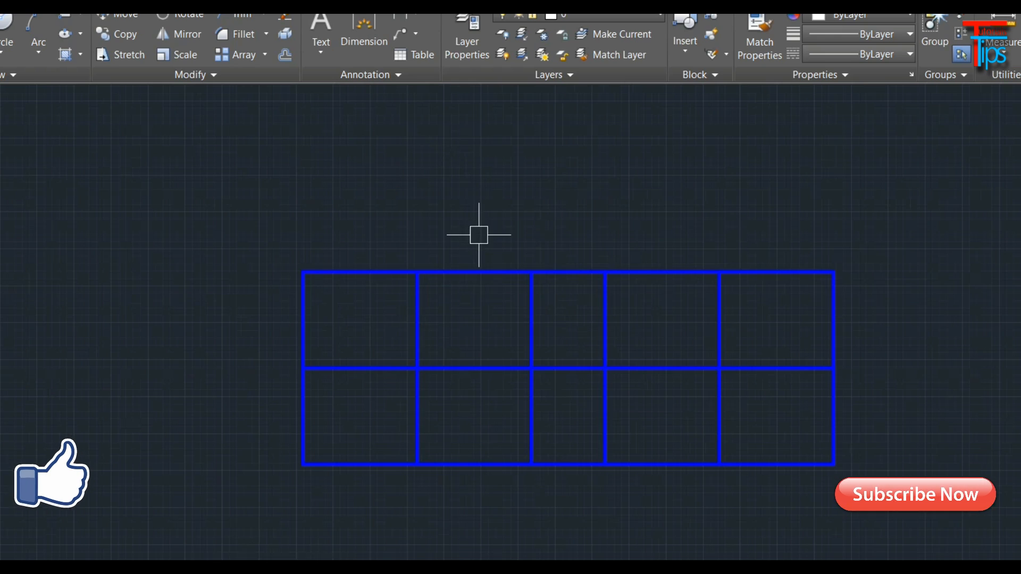
type("DLI")
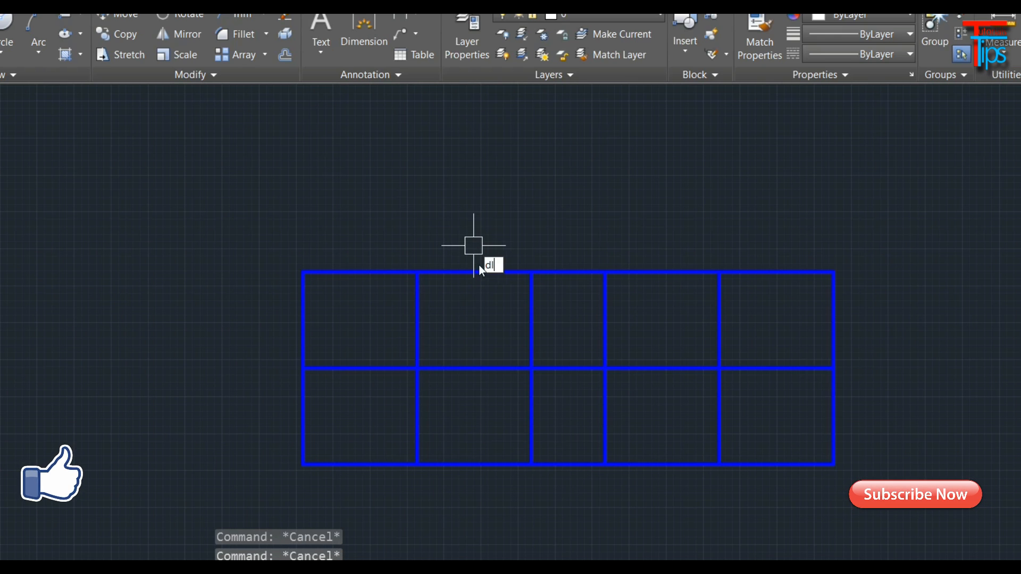
key("Return")
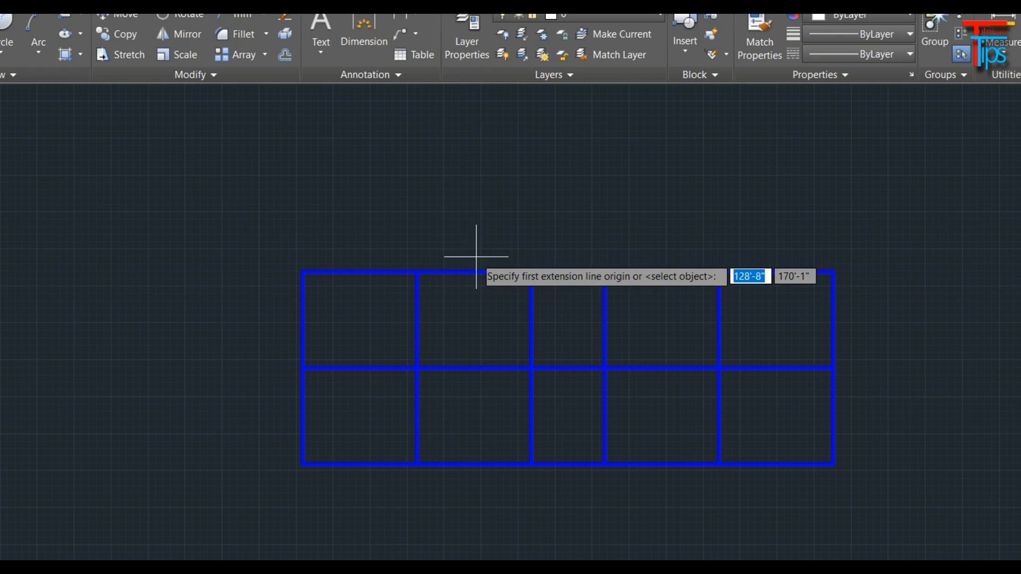
left_click(302, 271)
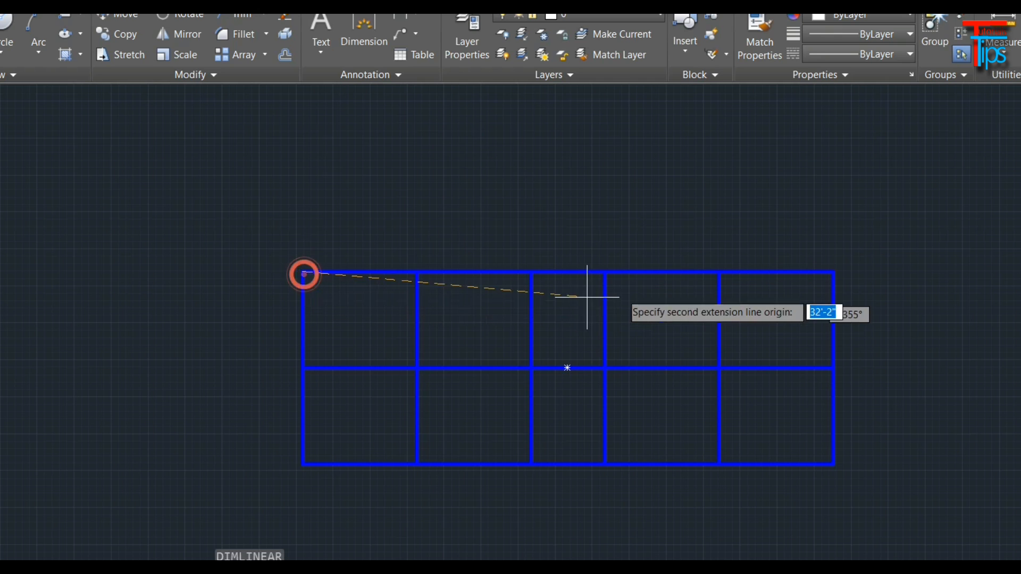
left_click(834, 273)
scroll(640, 246, "up", 4)
scroll(414, 257, "up", 2)
scroll(519, 232, "down", 6)
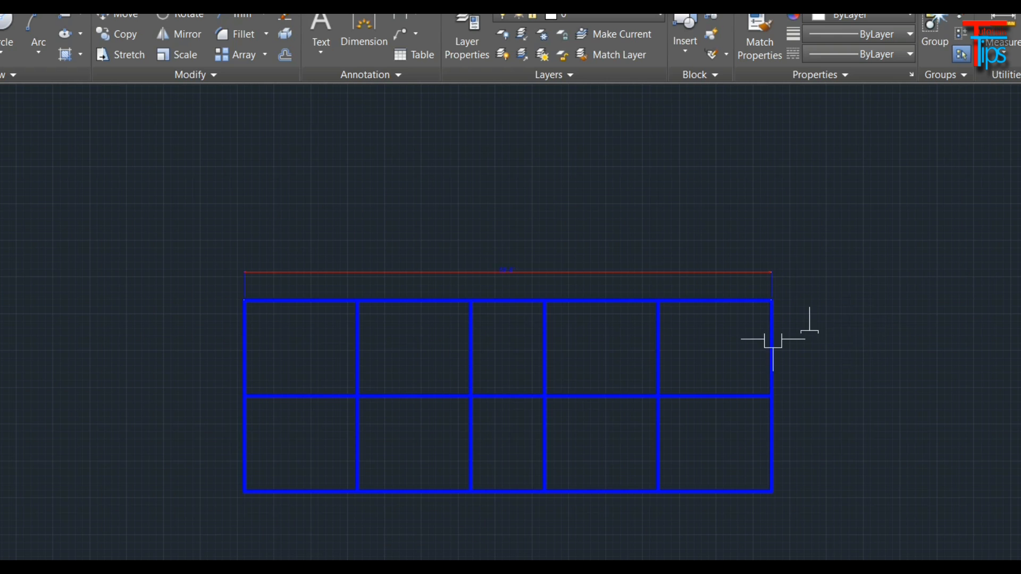
key("Escape")
key("Escape")
Add a vertical linear dimension beside the right outer wall line, spanning the full width of the centre-line plan.
type("dli")
key("Return")
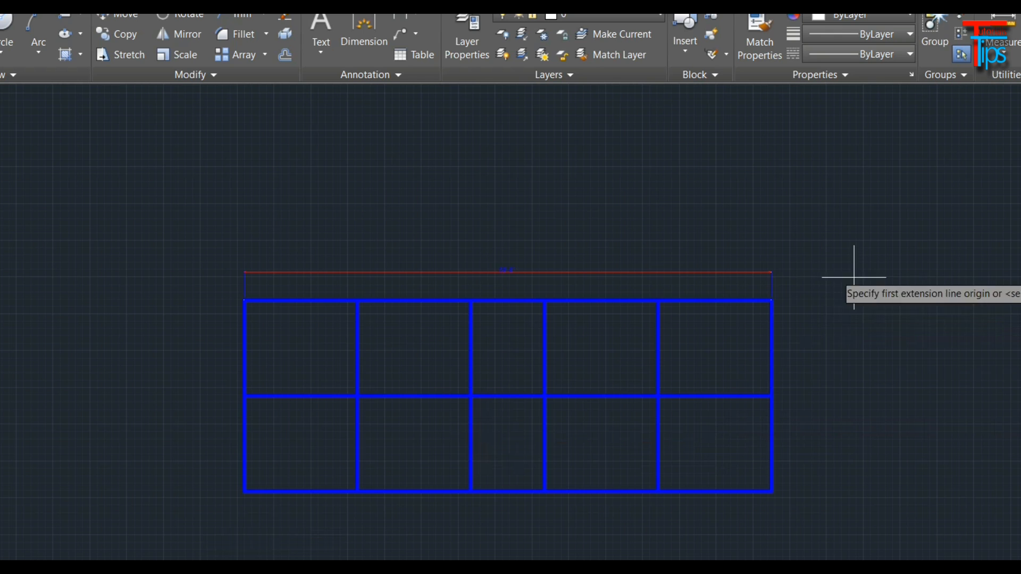
left_click(771, 301)
left_click(772, 490)
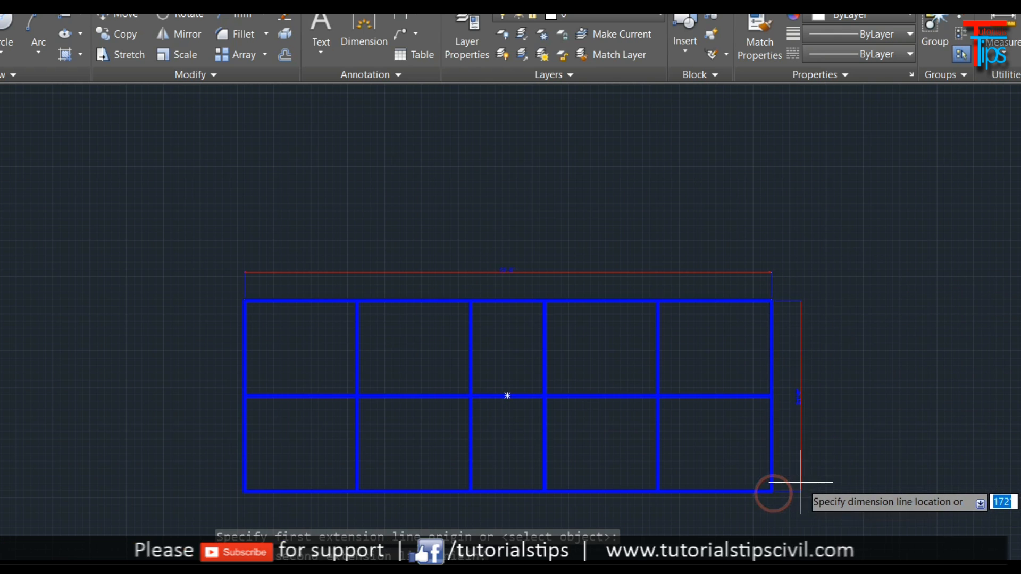
scroll(802, 434, "up", 4)
scroll(824, 479, "down", 2)
scroll(835, 360, "up", 4)
left_click(762, 404)
scroll(757, 401, "down", 2)
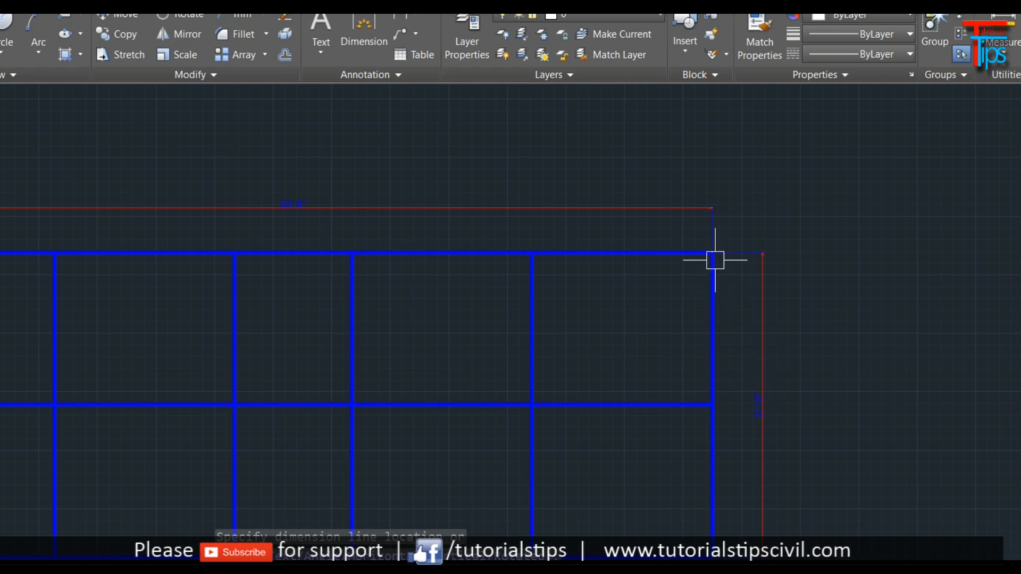
Delete the horizontal and vertical overall dimensions, keeping only the blue centre-line plan.
left_click(765, 467)
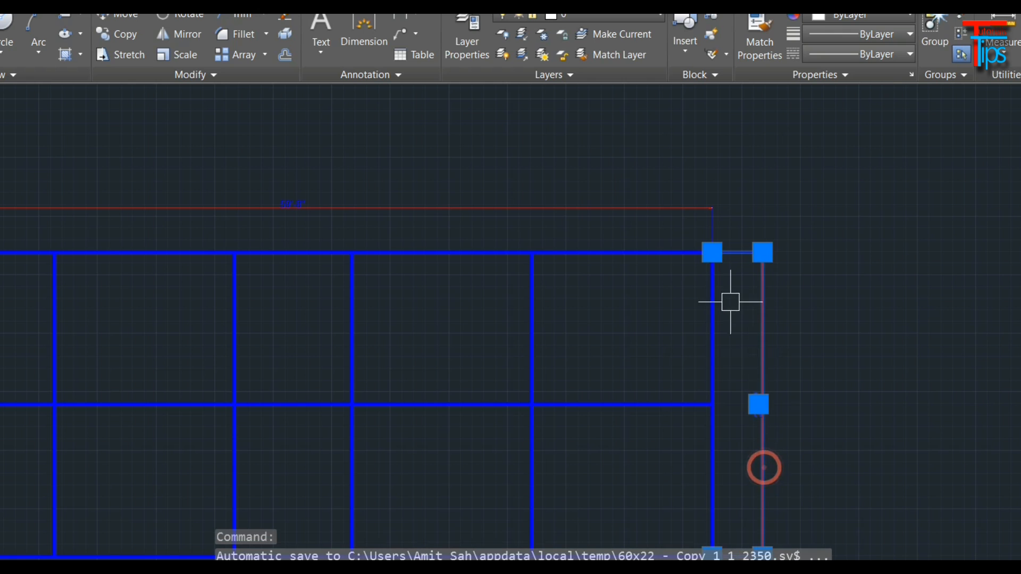
left_click(673, 206)
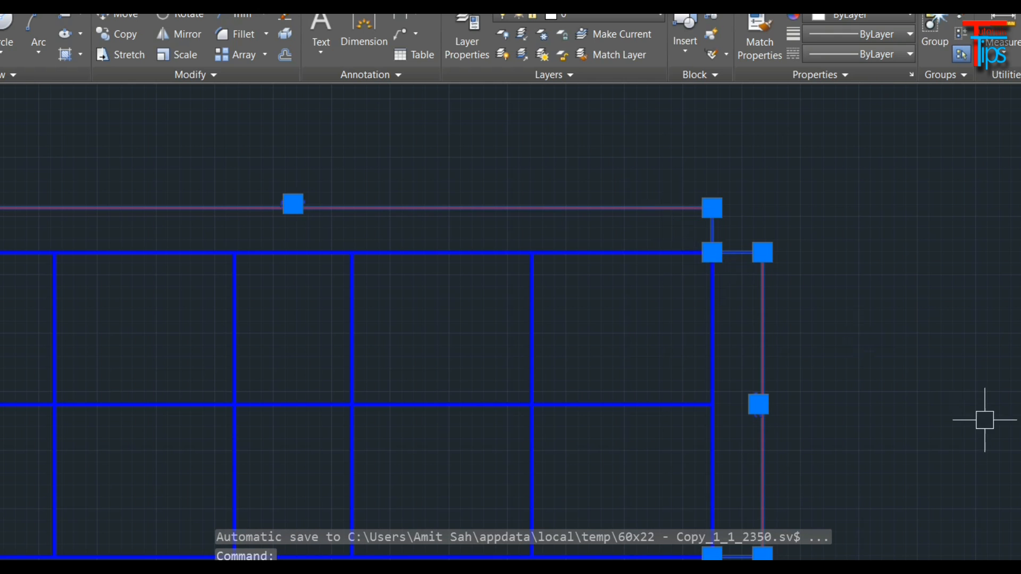
key("Delete")
scroll(987, 426, "down", 4)
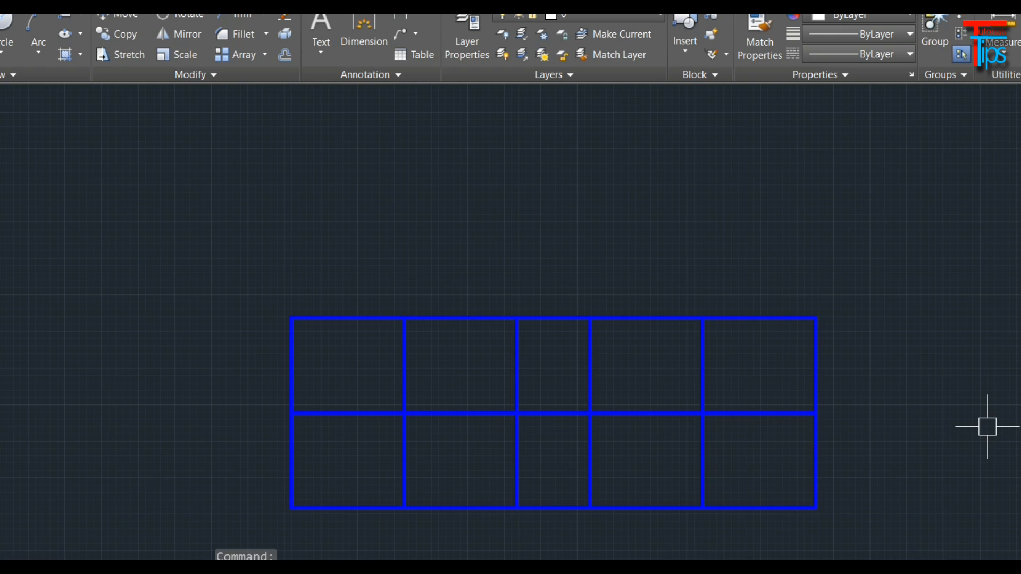
mouse_move(984, 440)
middle_mouse_down()
mouse_move(959, 403)
mouse_move(843, 377)
middle_mouse_up()
key("Escape")
key("Escape")
key("Escape")
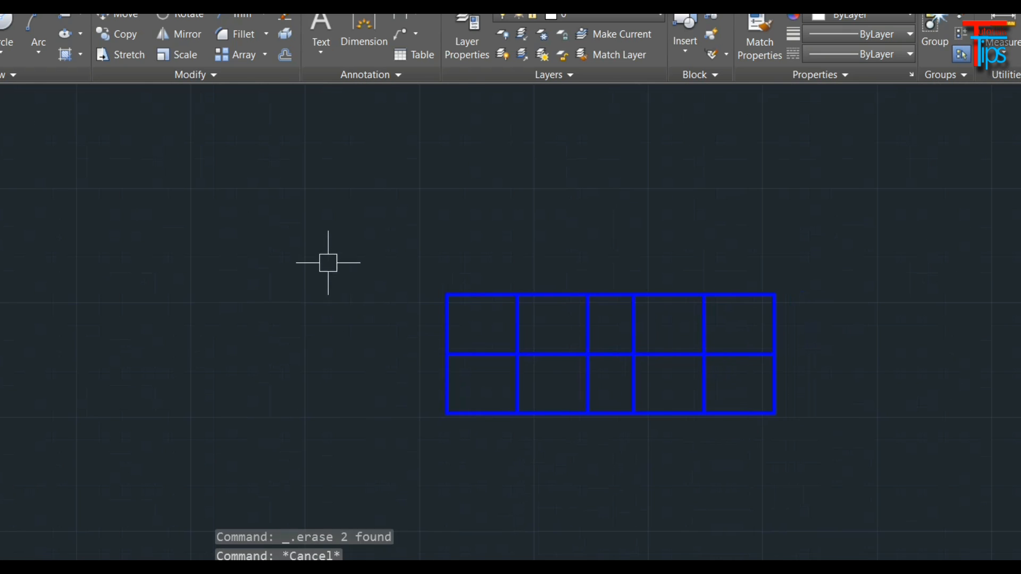
Try to join all the lines of the centre-line plan with the JOIN command.
left_click(348, 228)
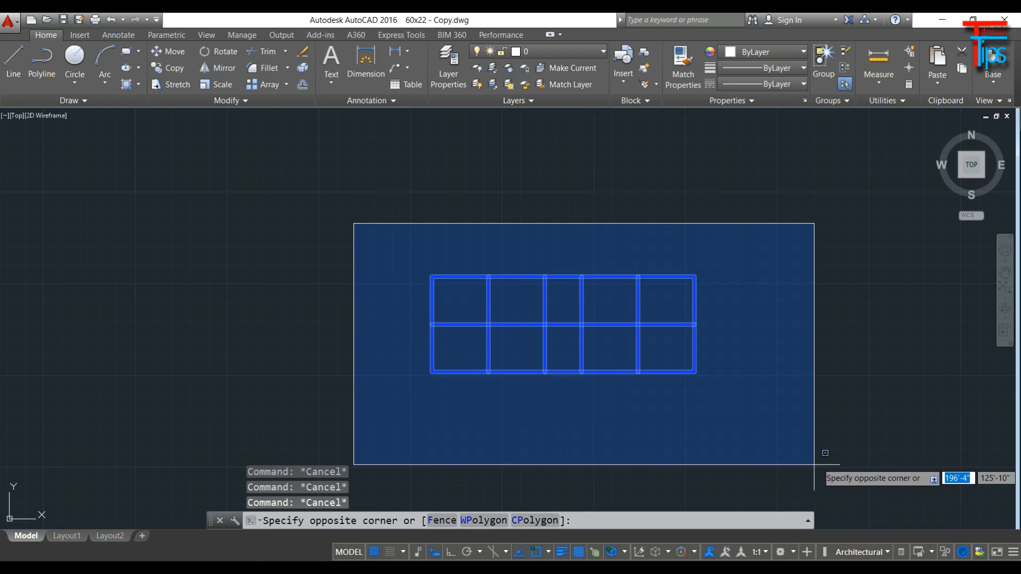
left_click(828, 451)
key("Escape")
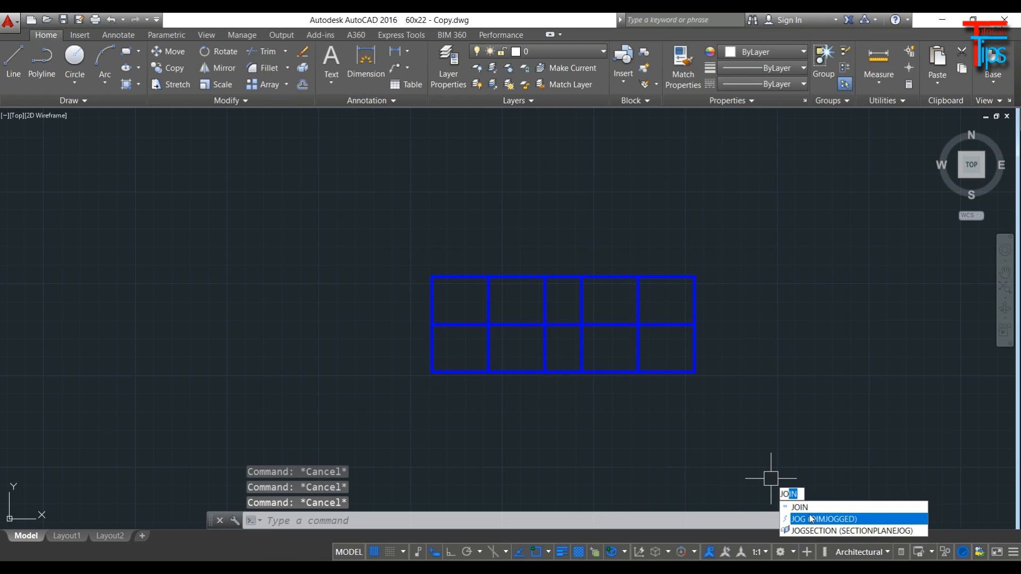
left_click(804, 508)
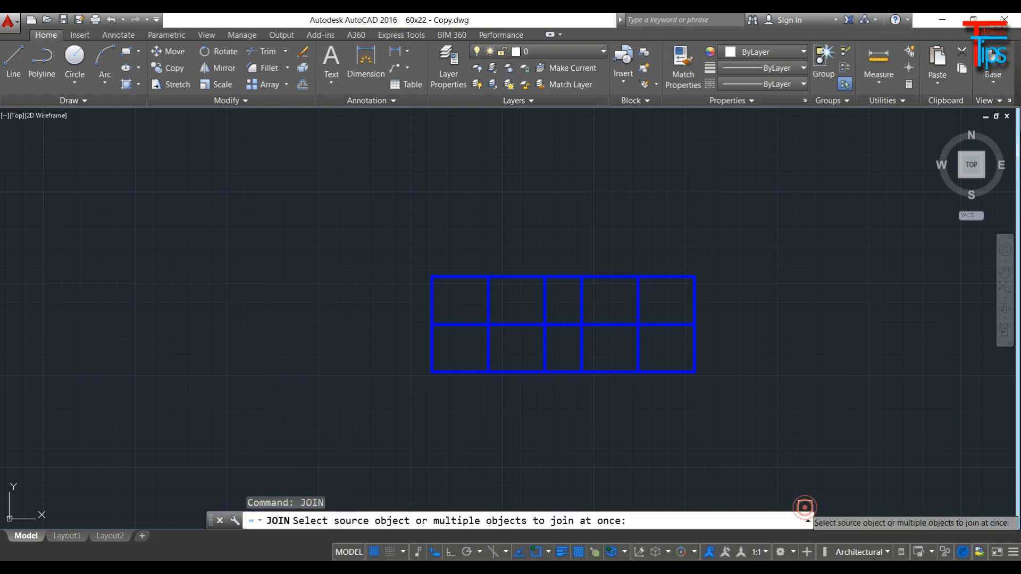
left_click(385, 237)
left_click(832, 464)
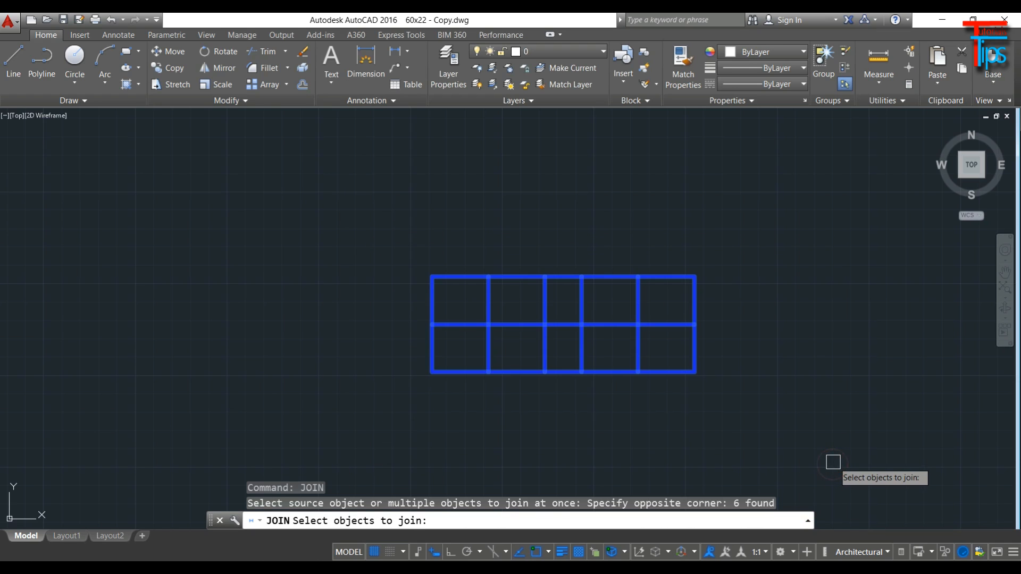
key("Return")
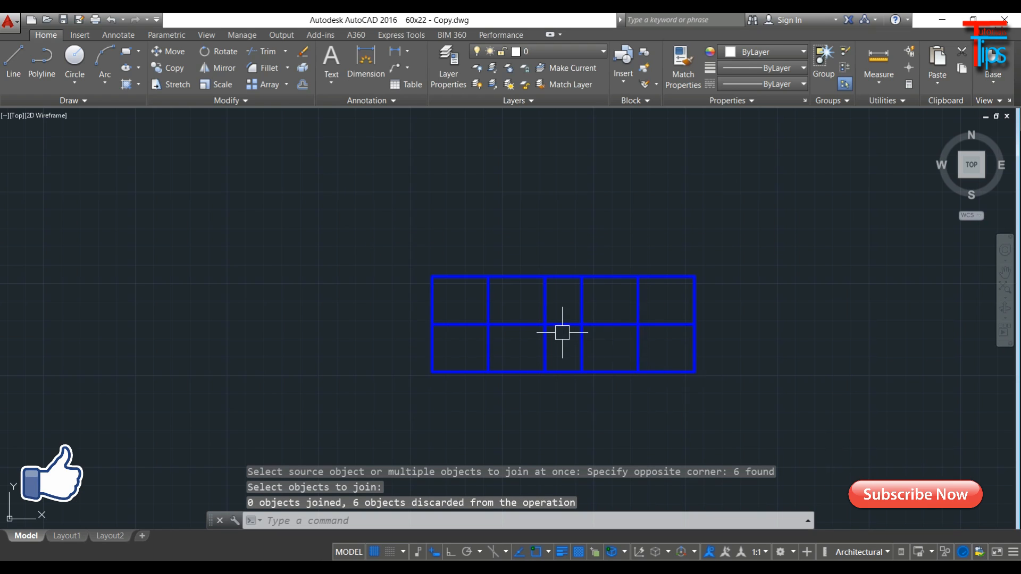
scroll(540, 322, "up", 4)
scroll(545, 335, "down", 2)
key("Escape")
key("Escape")
key("Escape")
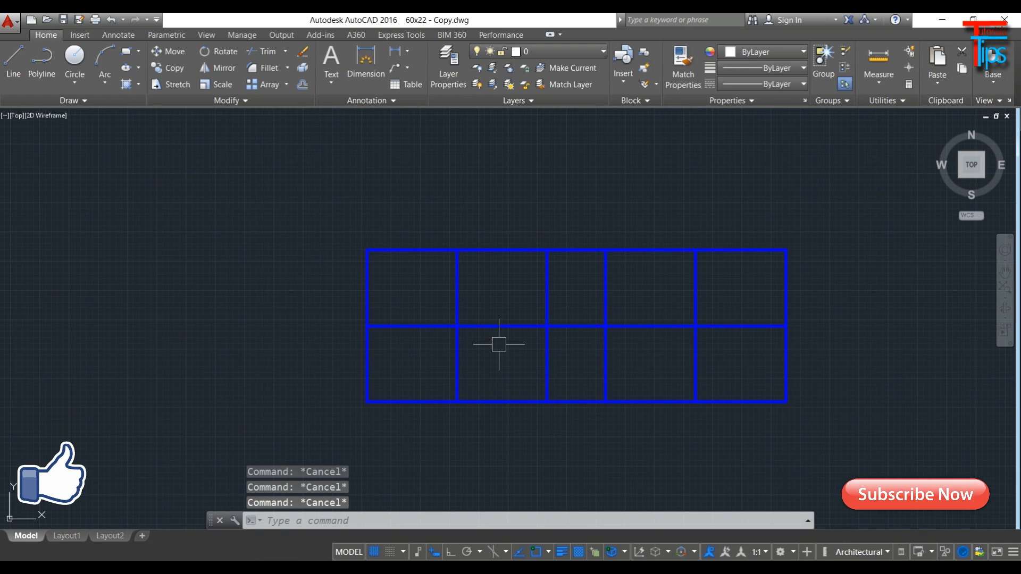
left_click(793, 57)
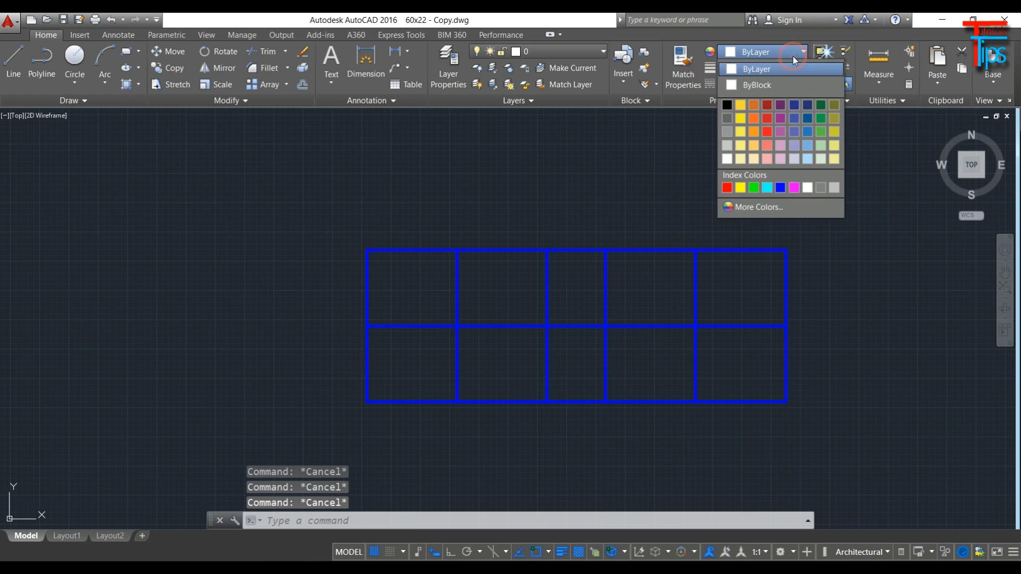
left_click(604, 53)
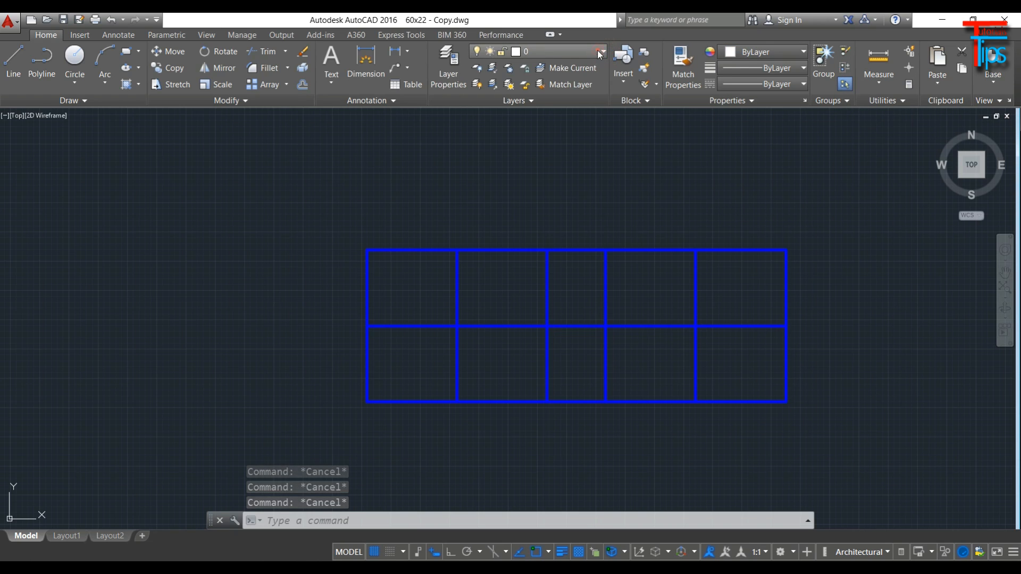
left_click(600, 54)
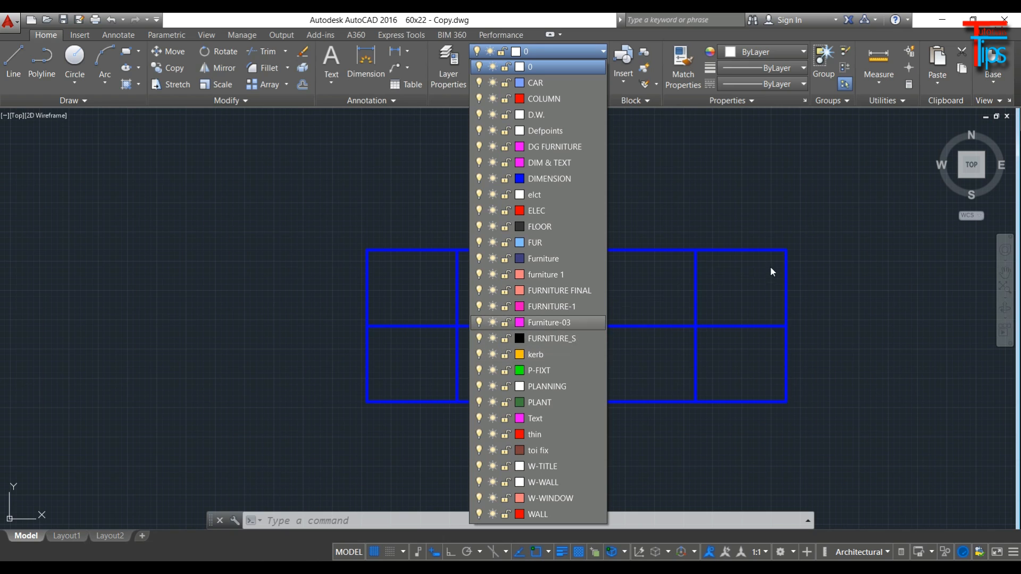
key("Escape")
key("Escape")
key("Escape")
left_click(302, 181)
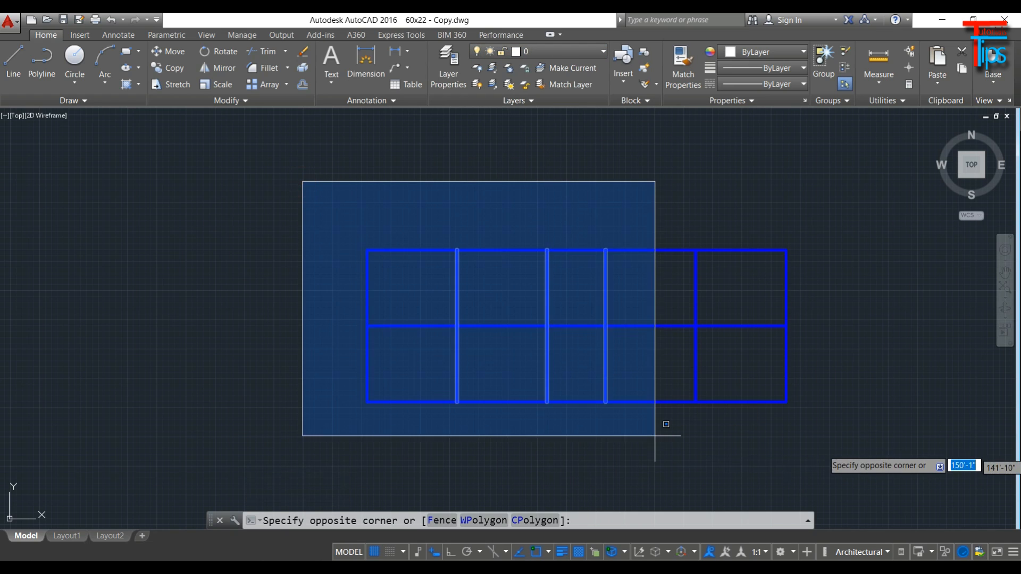
key("Escape")
key("Escape")
key("Escape")
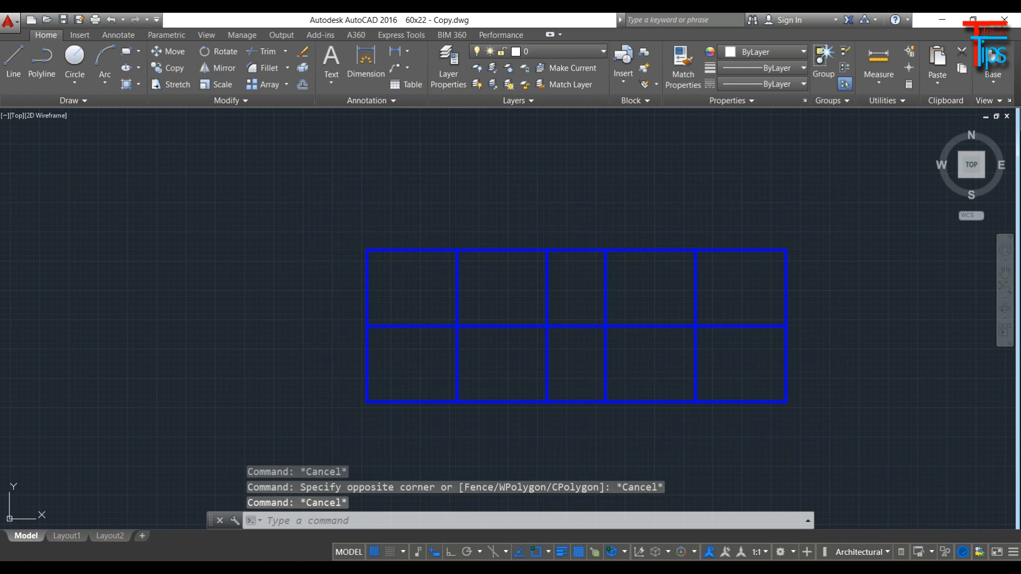
middle_click_drag(680, 385, 598, 354)
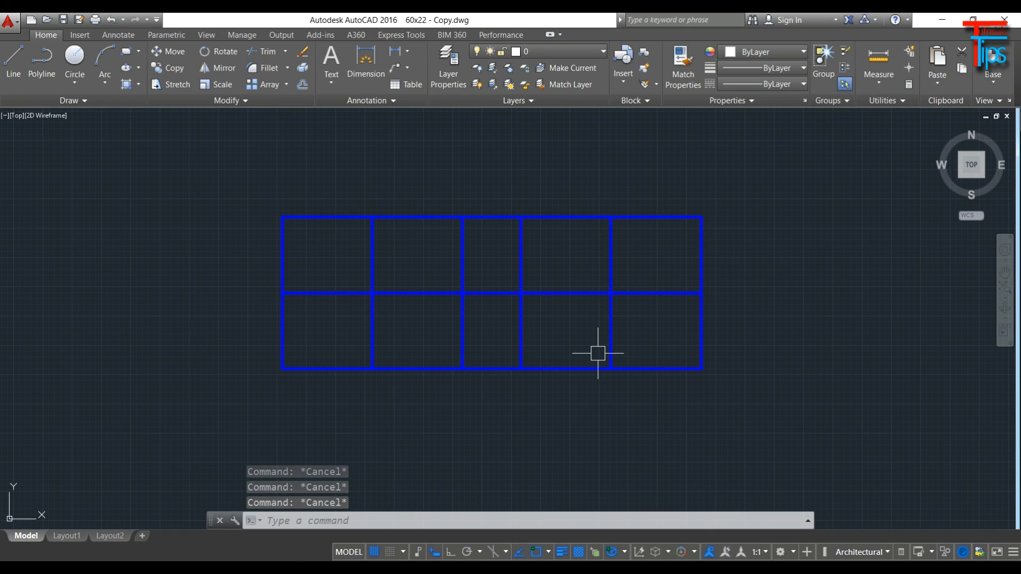
Save the centre-line plan as an AutoCAD 2013 DXF file named "for staad pro".
left_click(7, 23)
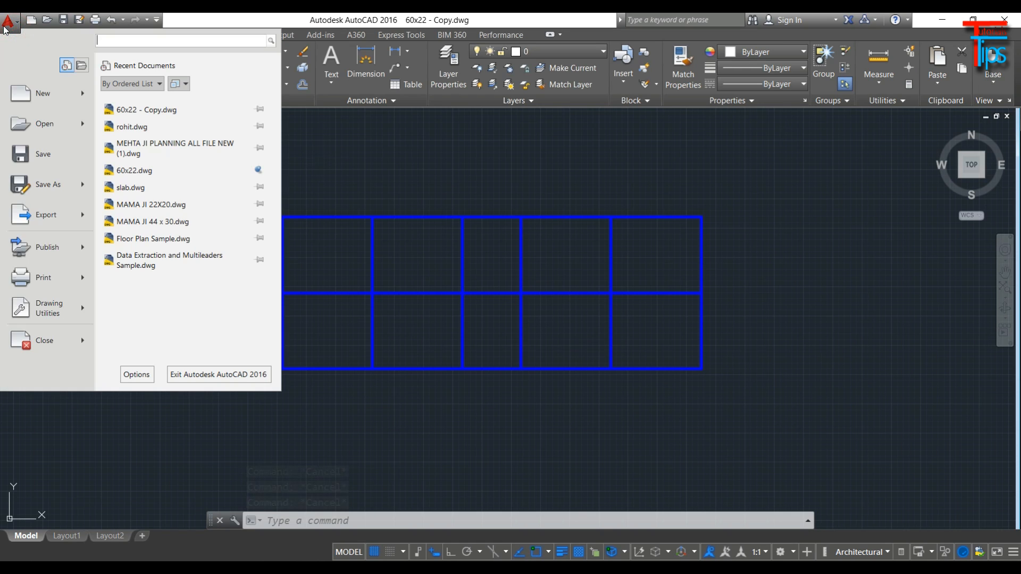
left_click(24, 186)
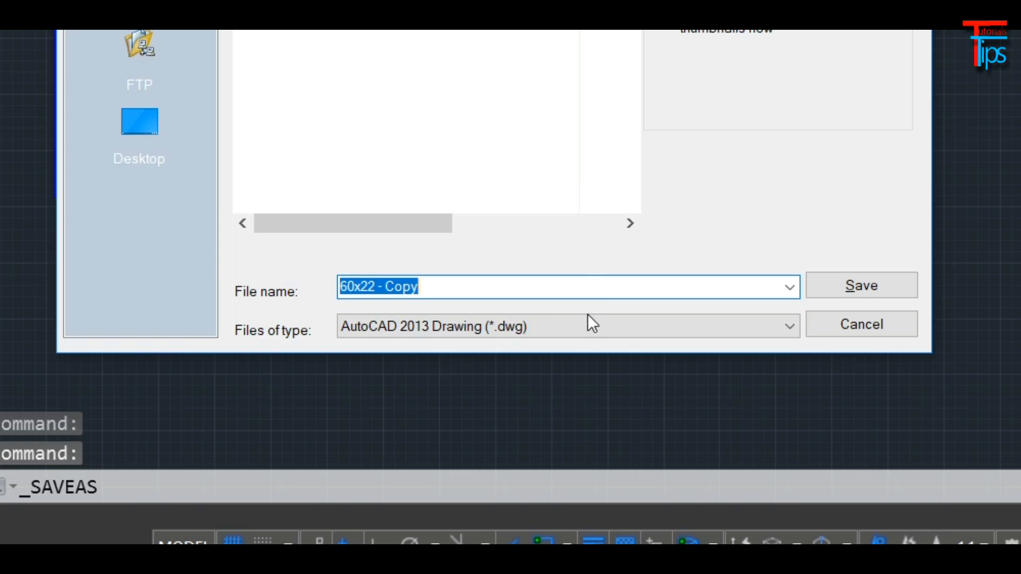
left_click(550, 444)
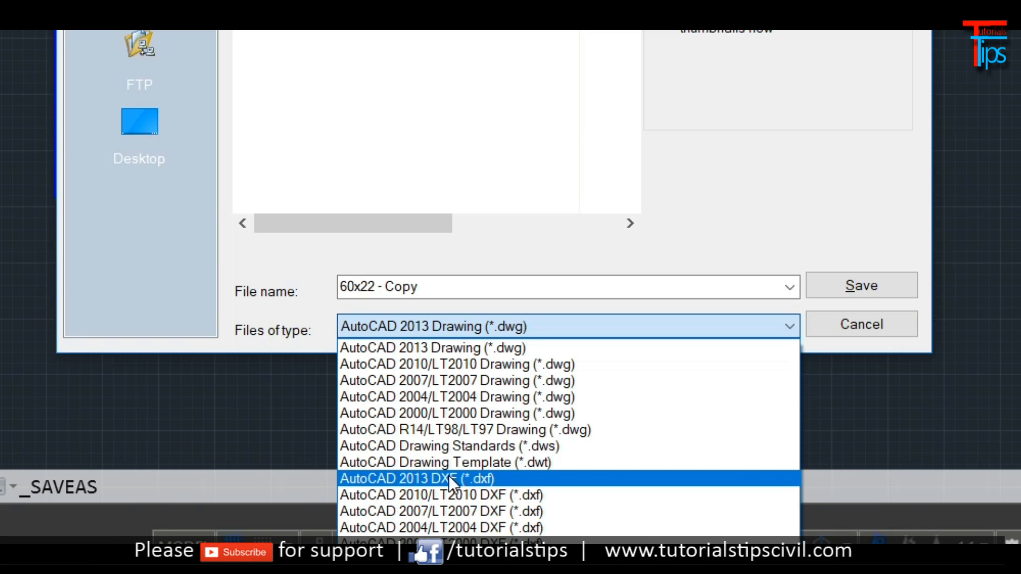
left_click(460, 474)
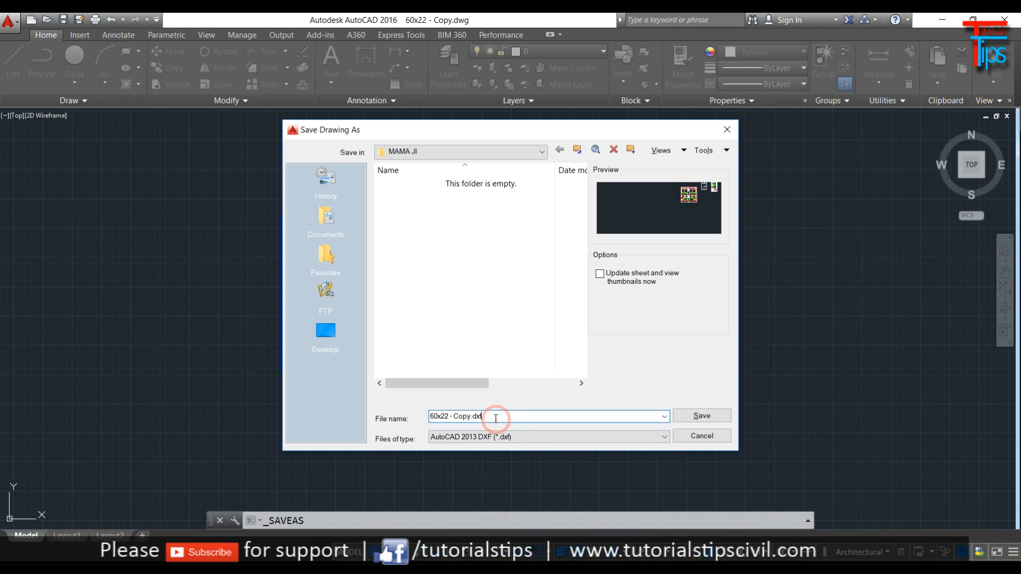
type("or")
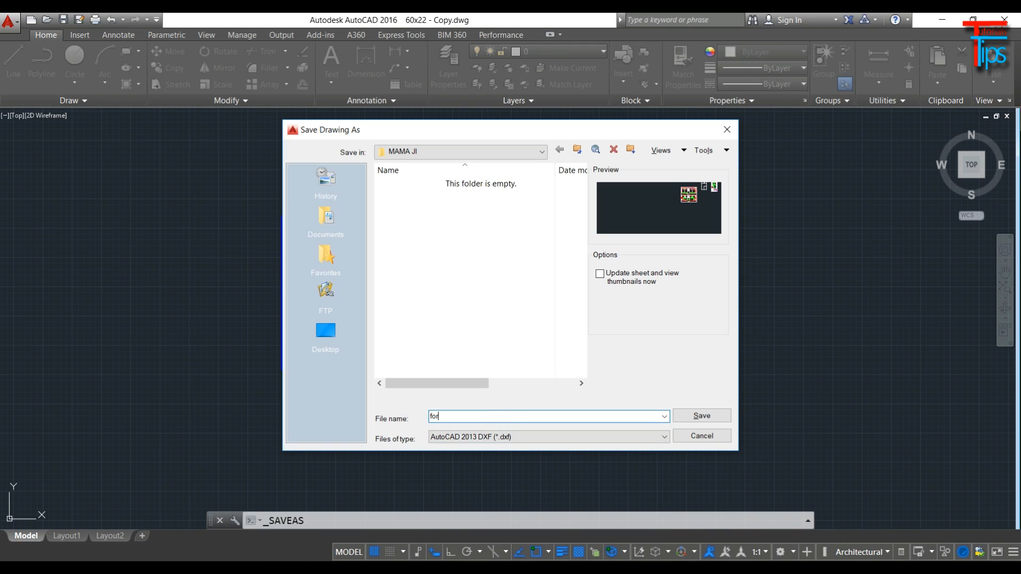
type(" staad pro")
left_click(697, 417)
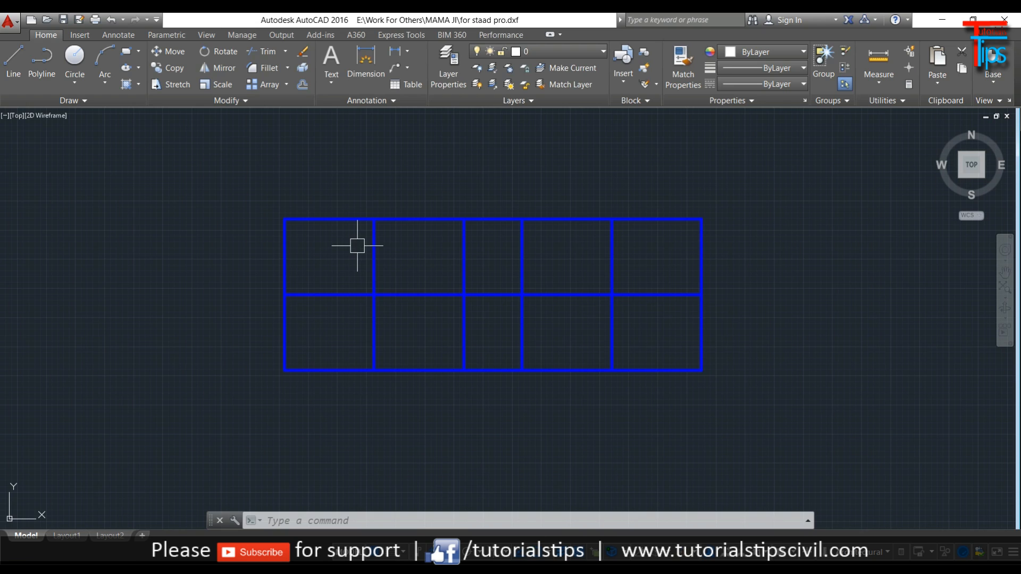
key("Escape")
key("Escape")
key("Escape")
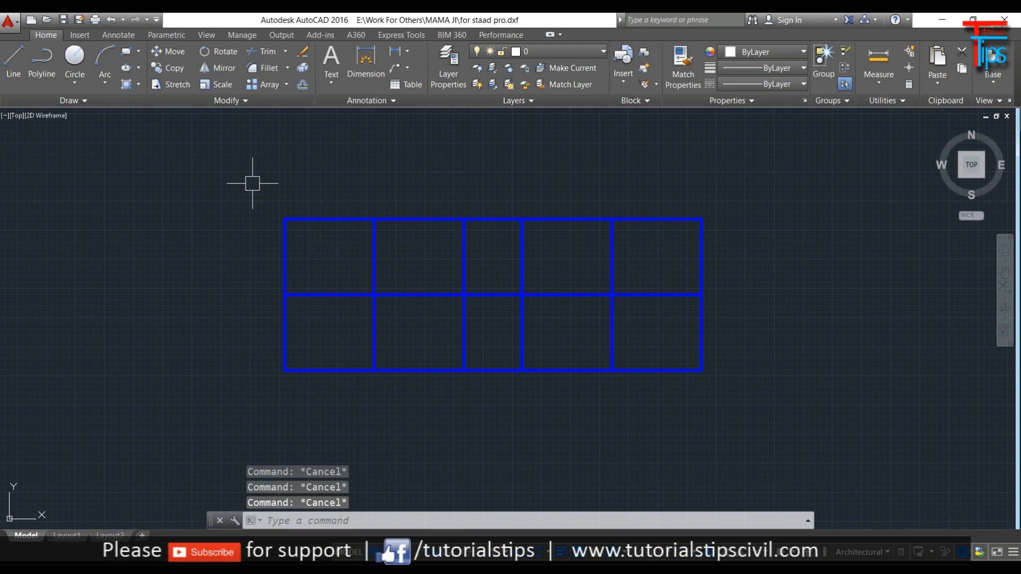